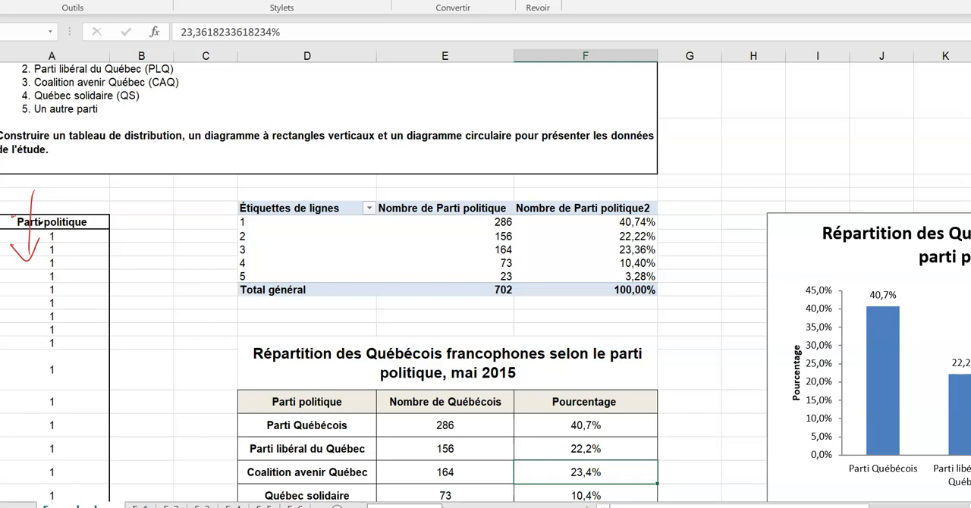
- Circle party numbers 1 and 2 in the study's party list in red ink and review the Parti politique data column
left_click_drag(24, 155, 20, 187)
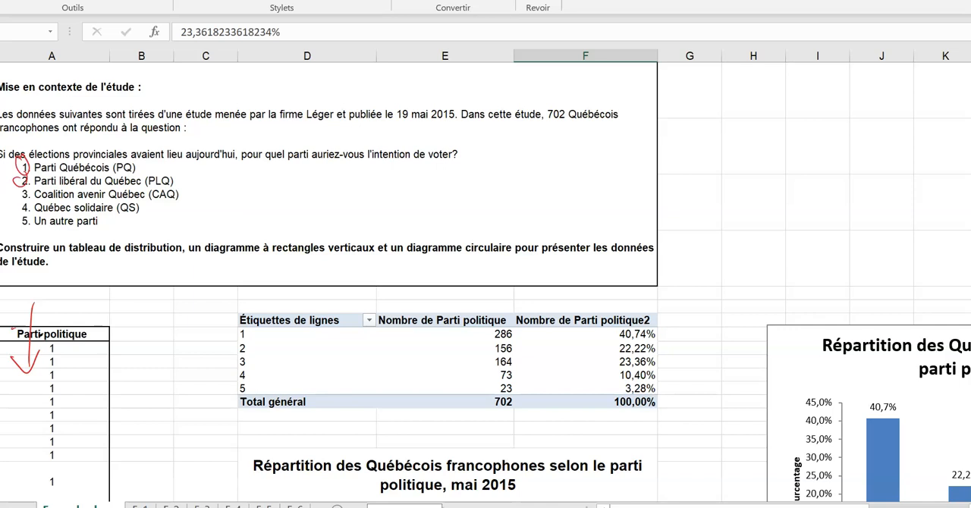
scroll(485, 276, "down", 2)
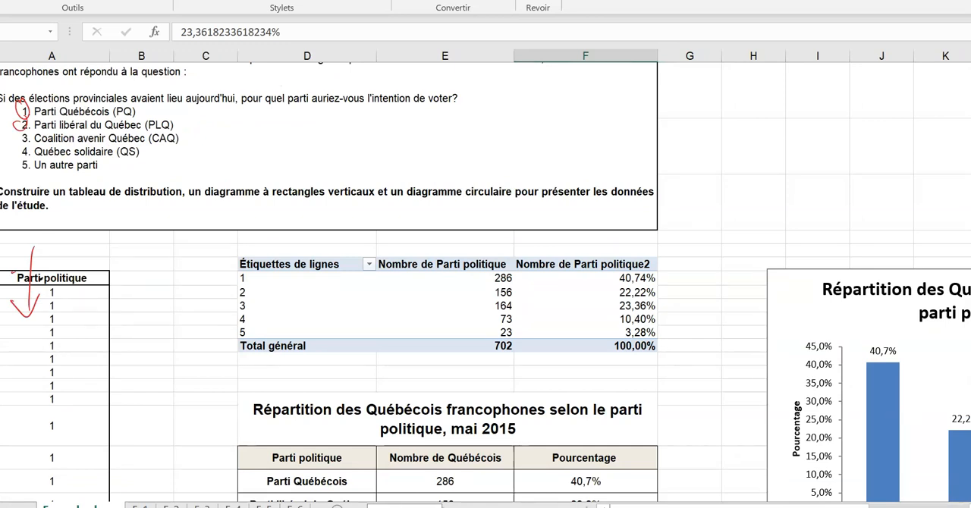
scroll(485, 280, "down", 15)
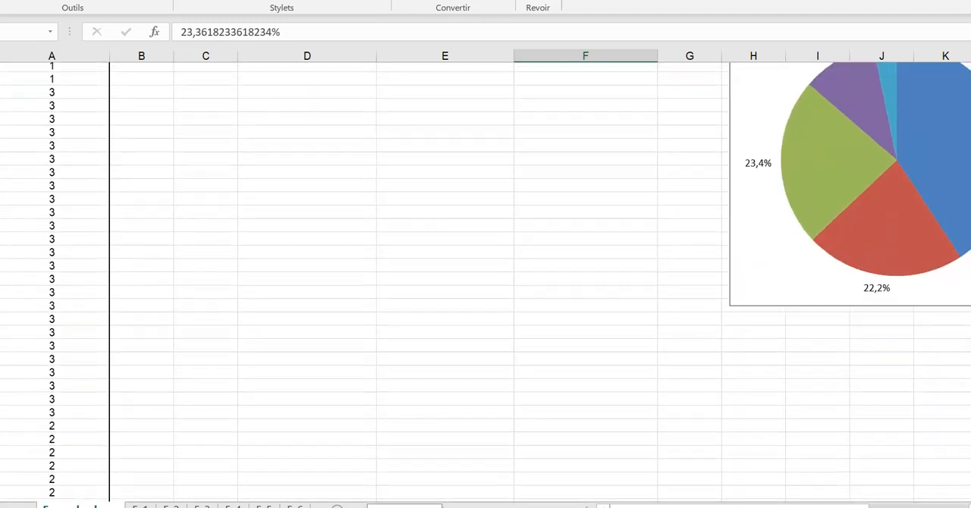
scroll(485, 281, "up", 15)
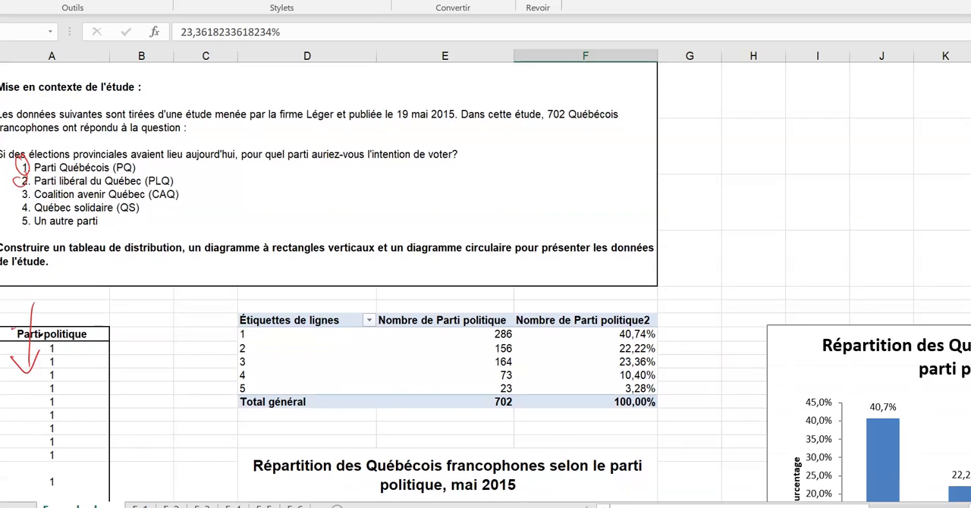
- Draw a red ink arrow from the Parti politique column to the pivot table and outline the pivot table in red
left_click_drag(51, 311, 237, 324)
left_click_drag(215, 309, 237, 326)
mouse_move(229, 295)
left_mouse_down()
mouse_move(229, 425)
mouse_move(244, 294)
mouse_move(455, 286)
mouse_move(616, 289)
mouse_move(677, 370)
mouse_move(678, 418)
left_mouse_up()
left_click_drag(232, 421, 692, 425)
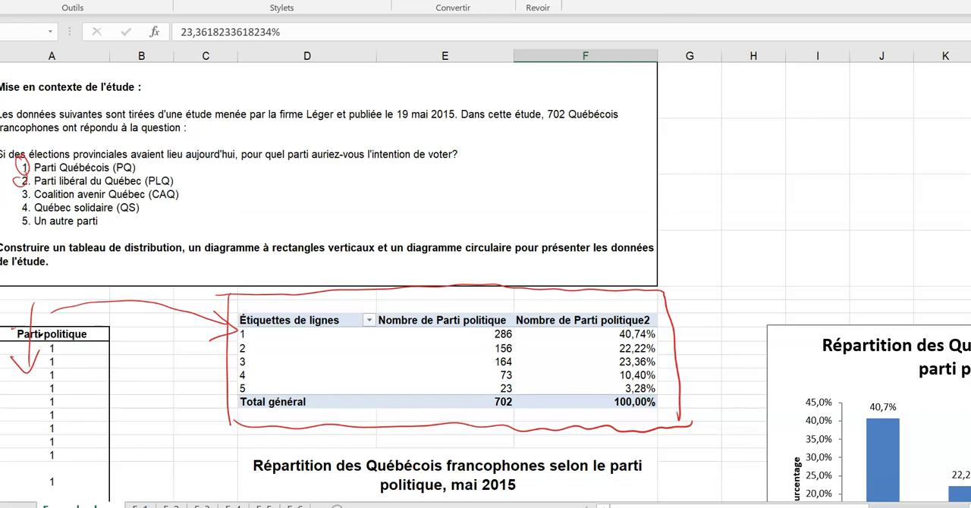
- Draw red ink arrows from the pivot table to the column chart and towards the pie chart
scroll(485, 277, "down", 5)
scroll(485, 276, "right", 4)
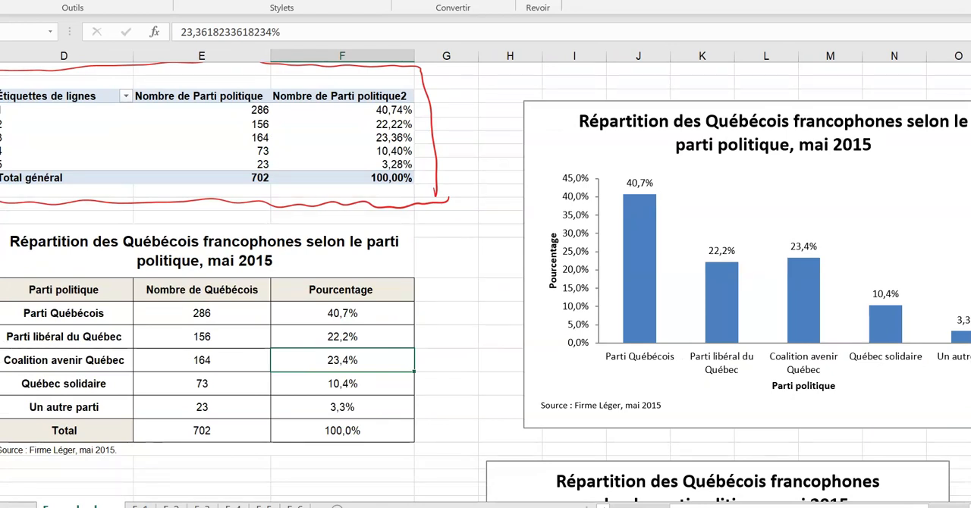
scroll(485, 281, "down", 2)
scroll(485, 281, "up", 3)
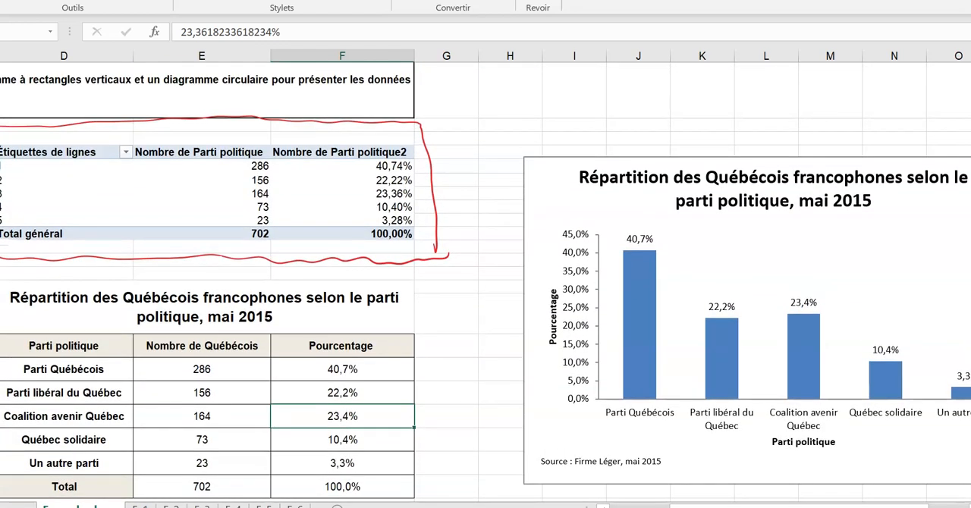
mouse_move(431, 245)
left_mouse_down()
mouse_move(426, 268)
mouse_move(514, 220)
mouse_move(505, 240)
left_mouse_up()
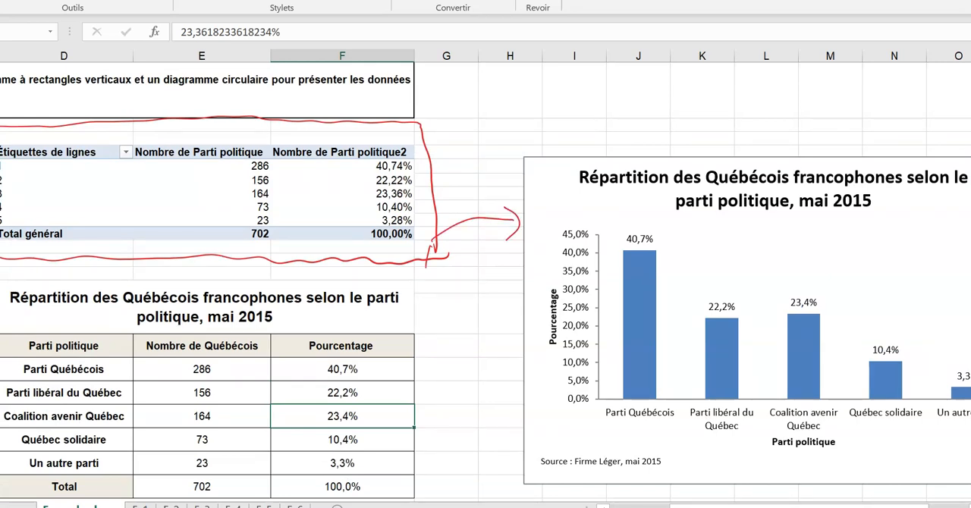
scroll(485, 280, "down", 10)
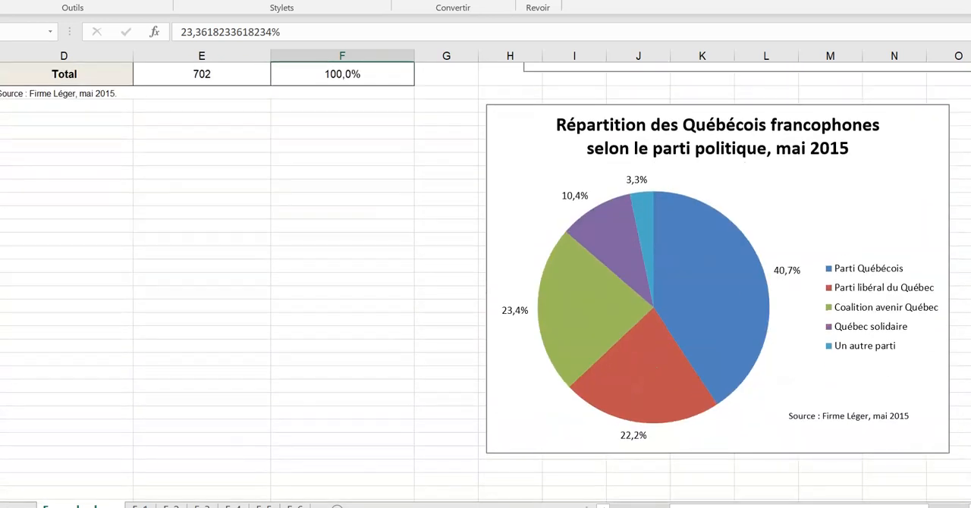
mouse_move(438, 172)
left_mouse_down()
mouse_move(488, 165)
mouse_move(530, 187)
mouse_move(520, 200)
left_mouse_up()
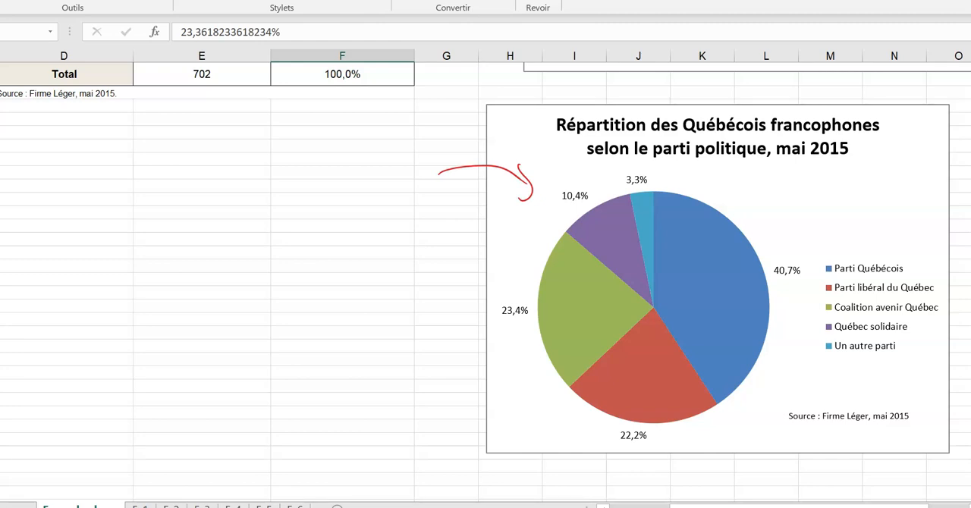
- Draw a red ink arrow from the Parti politique data column to the formatted distribution table
scroll(486, 282, "up", 4)
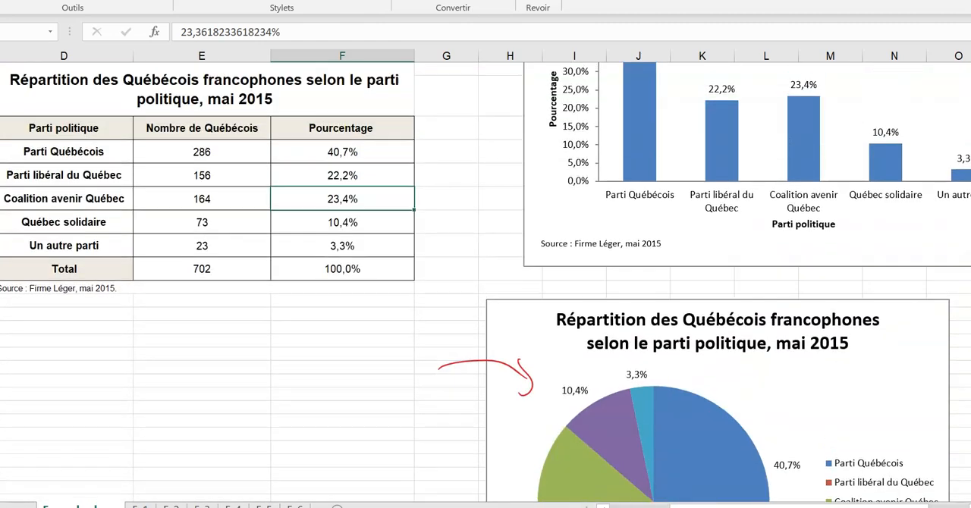
scroll(485, 282, "up", 1)
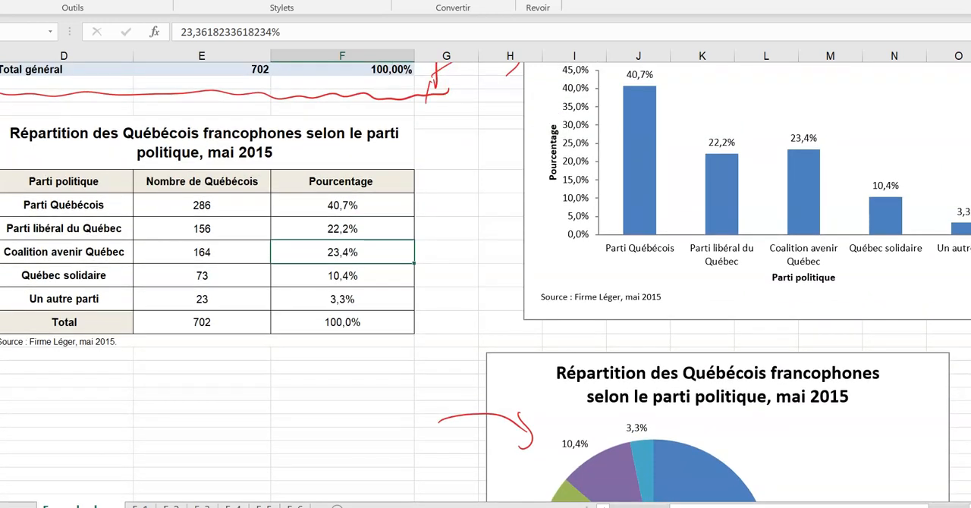
scroll(486, 282, "up", 2)
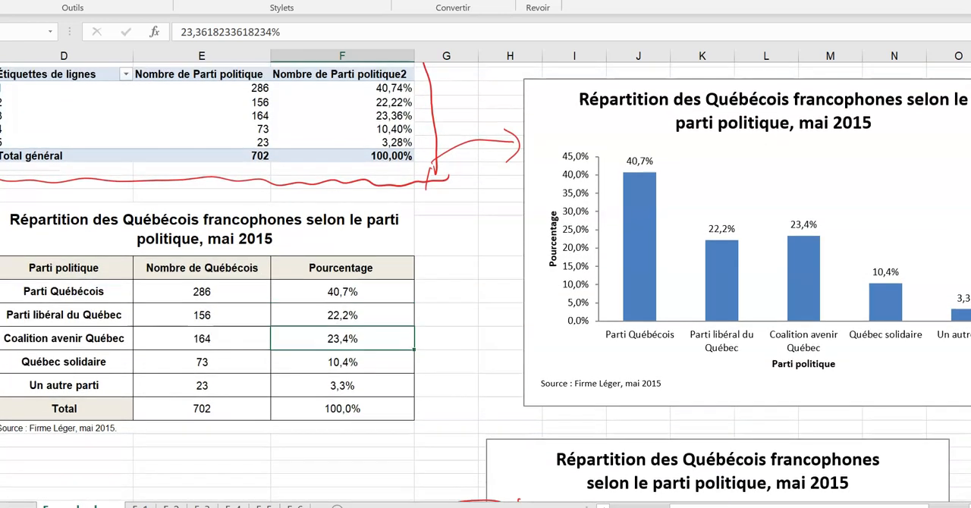
scroll(486, 282, "up", 3)
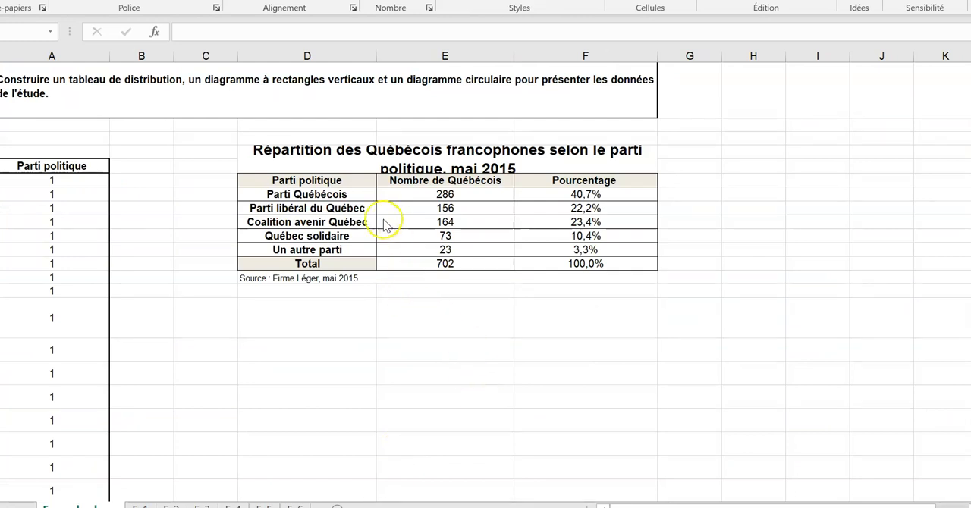
left_click(276, 207)
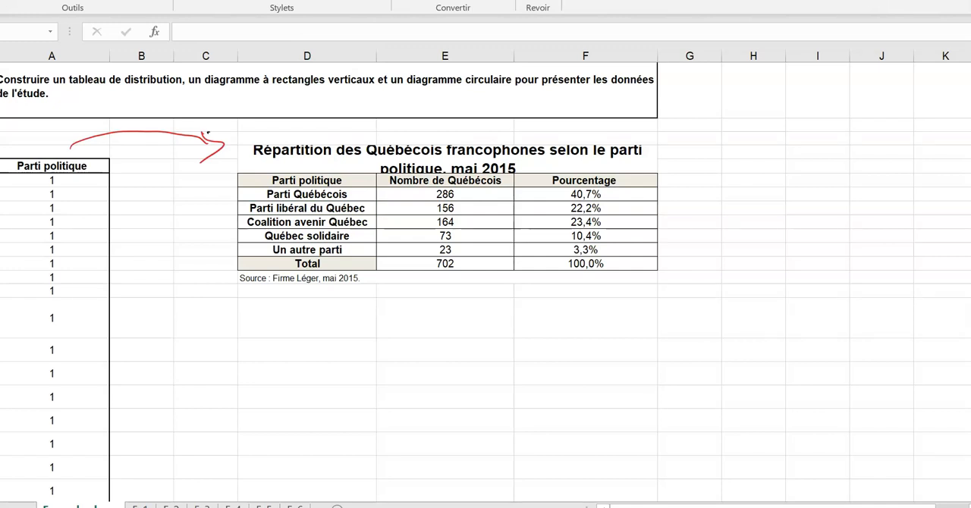
- Insert a 2D clustered column chart of the five party percentages in F10:F14 and place it beside the distribution table
scroll(336, 314, "right", 3)
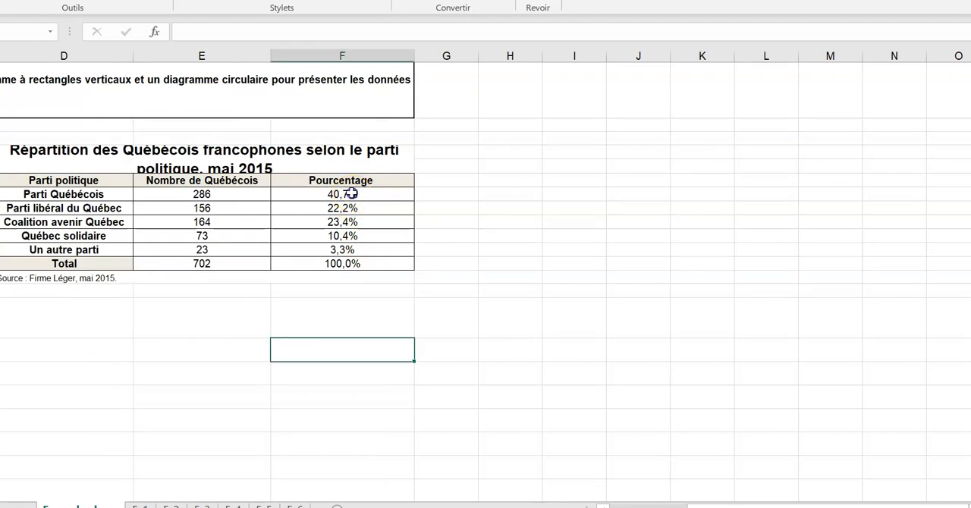
left_click(352, 194)
left_click_drag(352, 194, 344, 252)
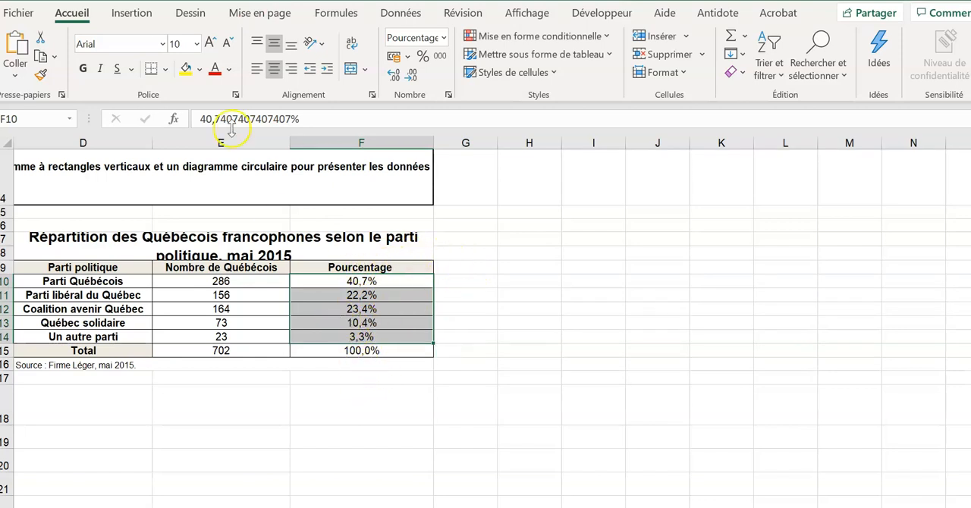
left_click(130, 12)
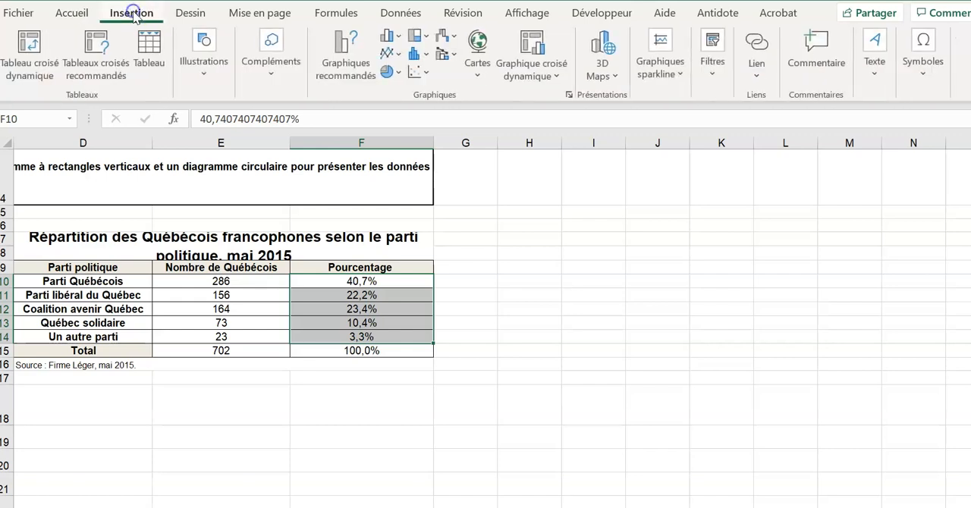
left_click(393, 43)
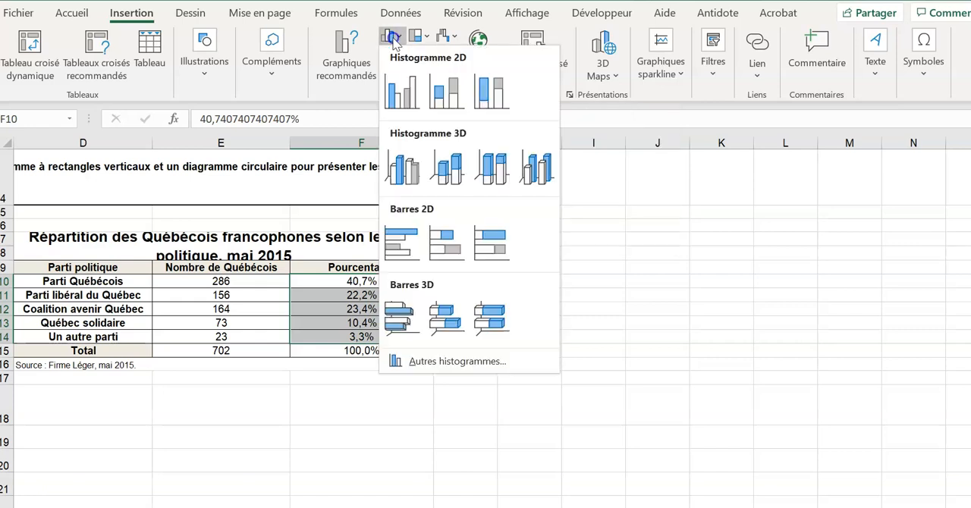
left_click(403, 107)
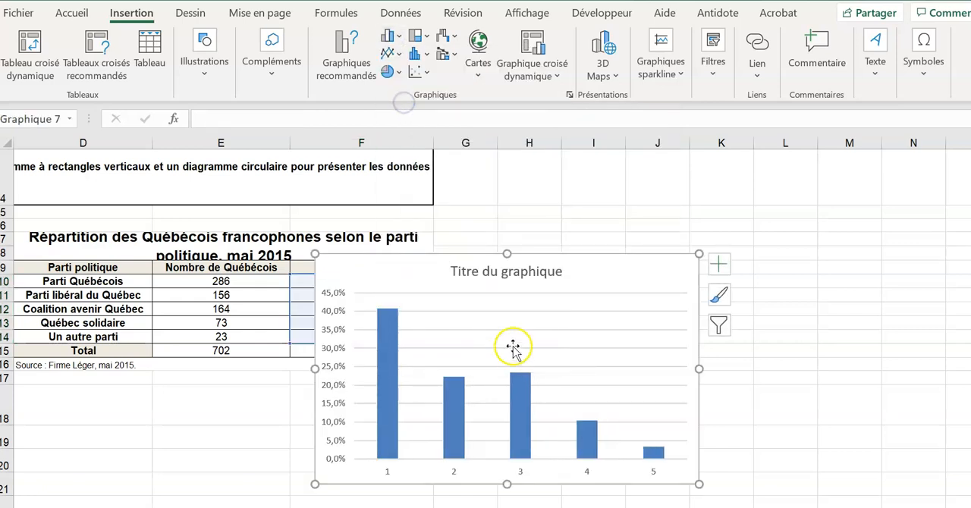
left_click_drag(581, 279, 743, 207)
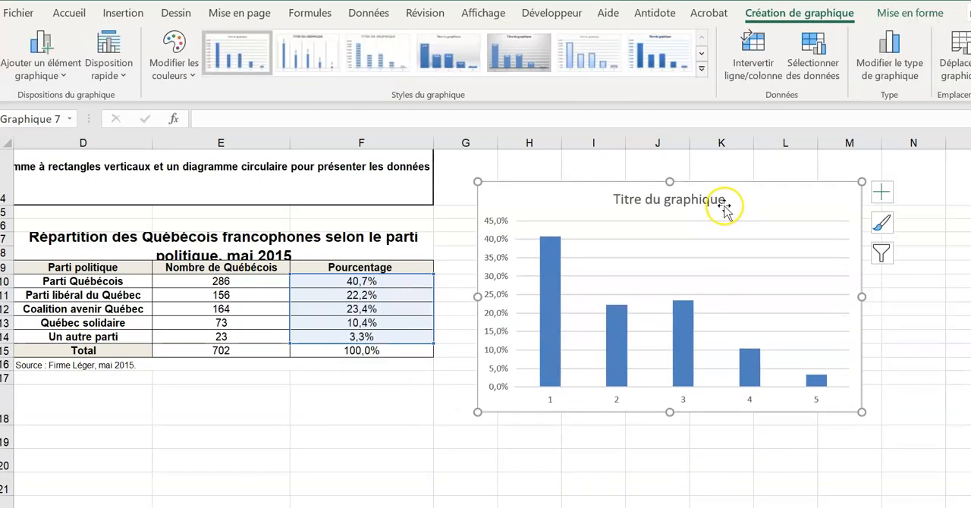
left_click(889, 289)
- Examine the new chart's placeholder title and its horizontal axis category labels
left_click(674, 198)
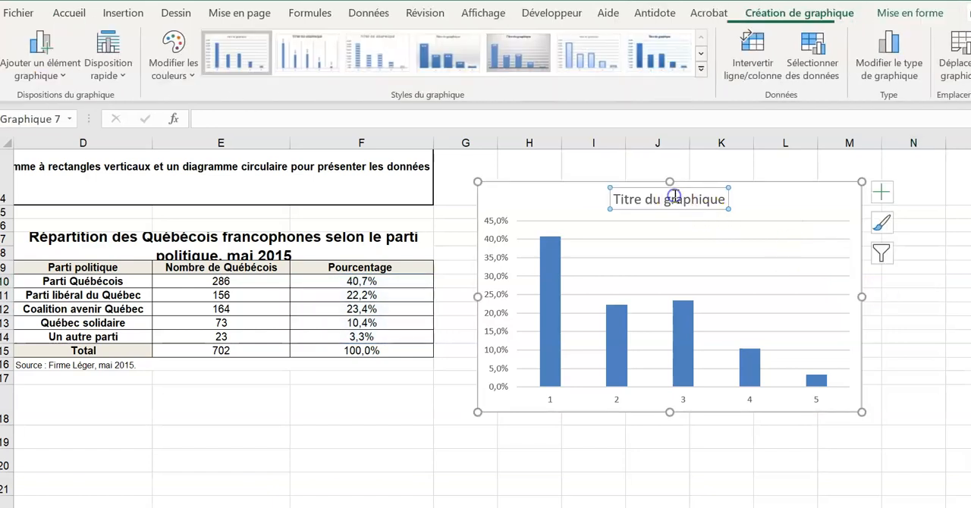
left_click(550, 402)
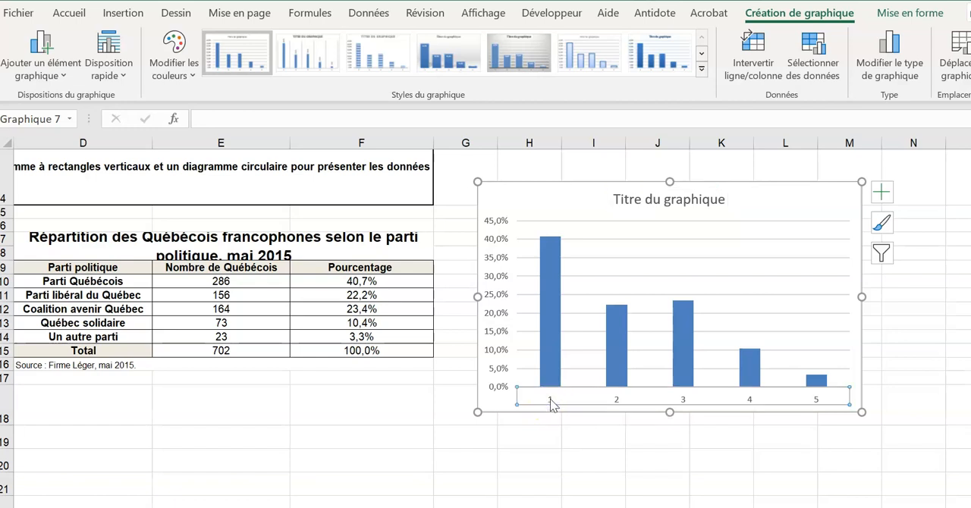
double_click(551, 402)
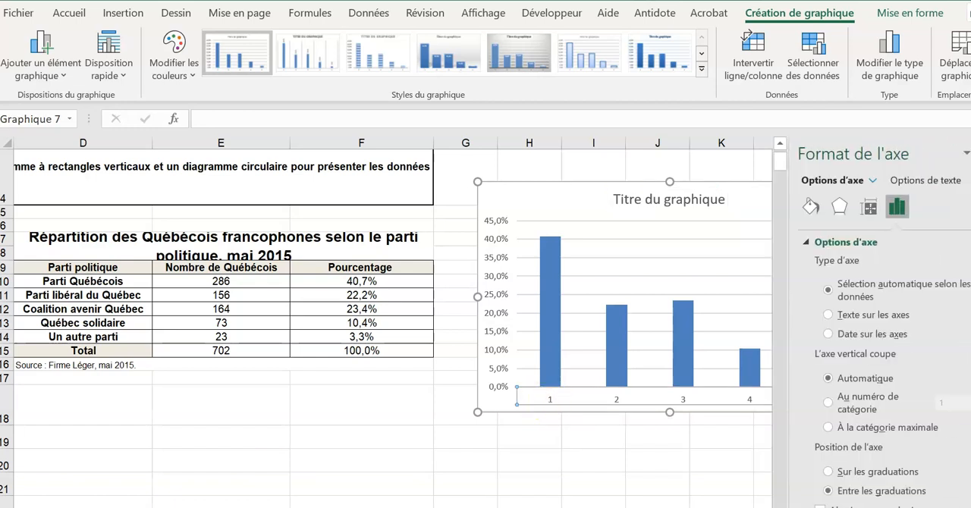
left_click(554, 505)
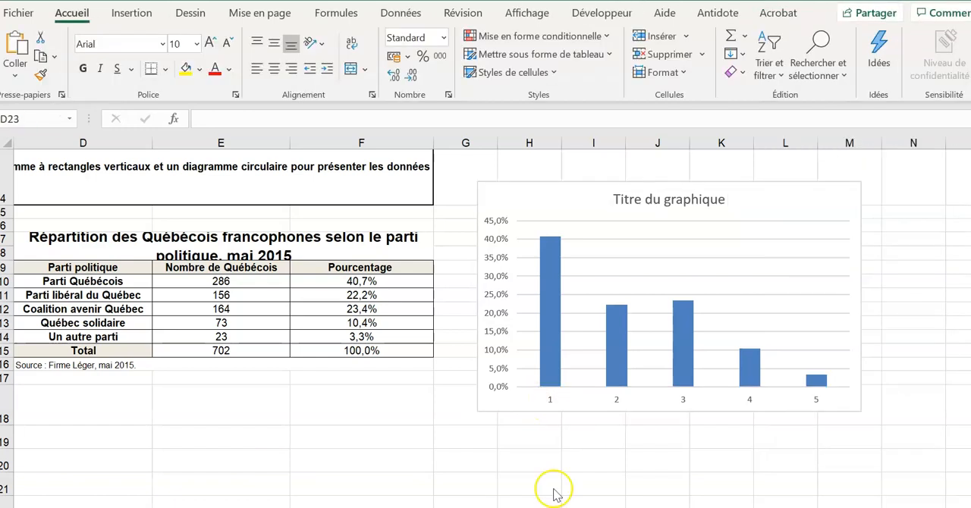
left_click(618, 402)
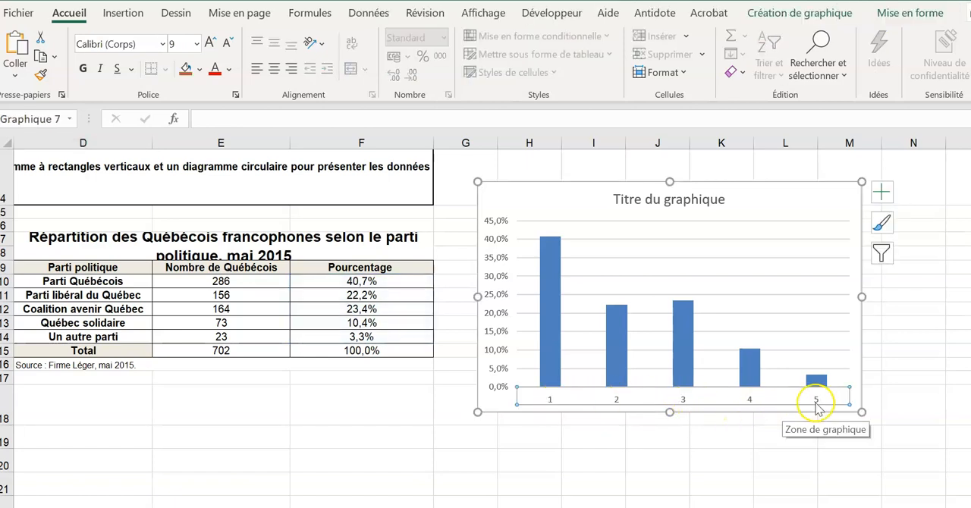
scroll(724, 302, "down", 1)
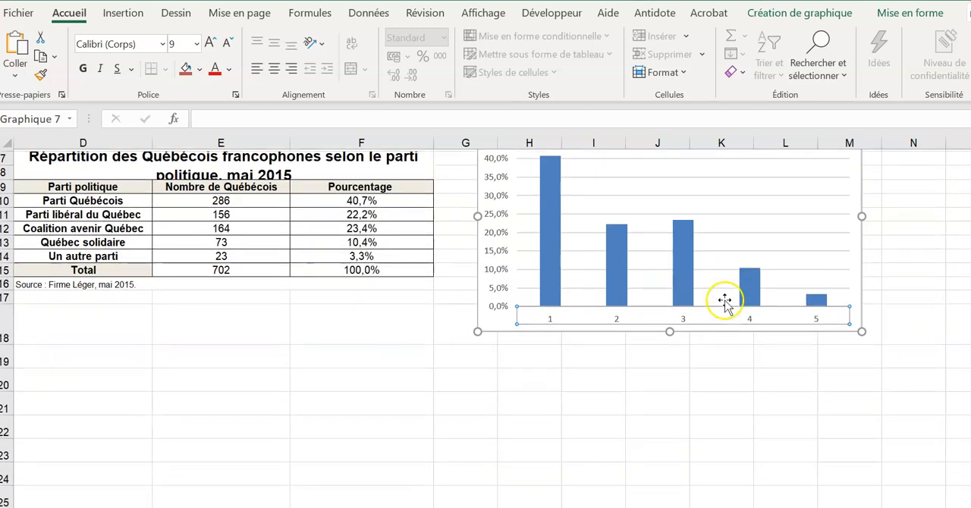
scroll(733, 266, "up", 2)
scroll(734, 271, "down", 1)
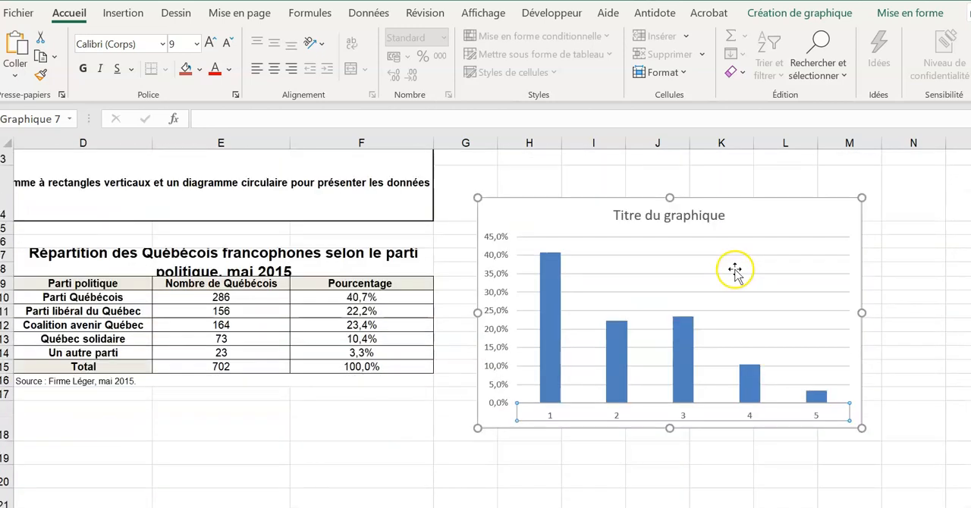
scroll(734, 271, "down", 1)
- Replace the chart title with the copied text "Répartition des Québécois francophones selon le parti politique, mai 2015" and make it bold
left_click(652, 201)
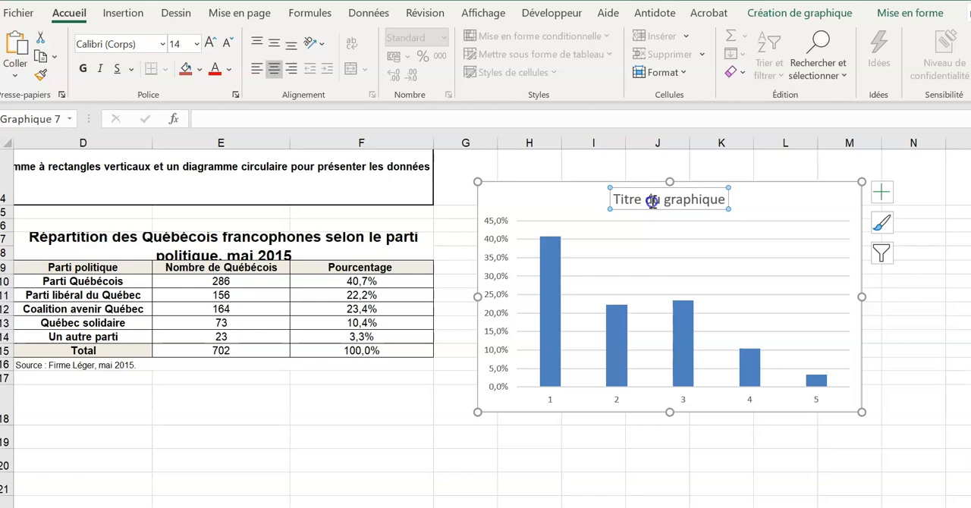
left_click(723, 198)
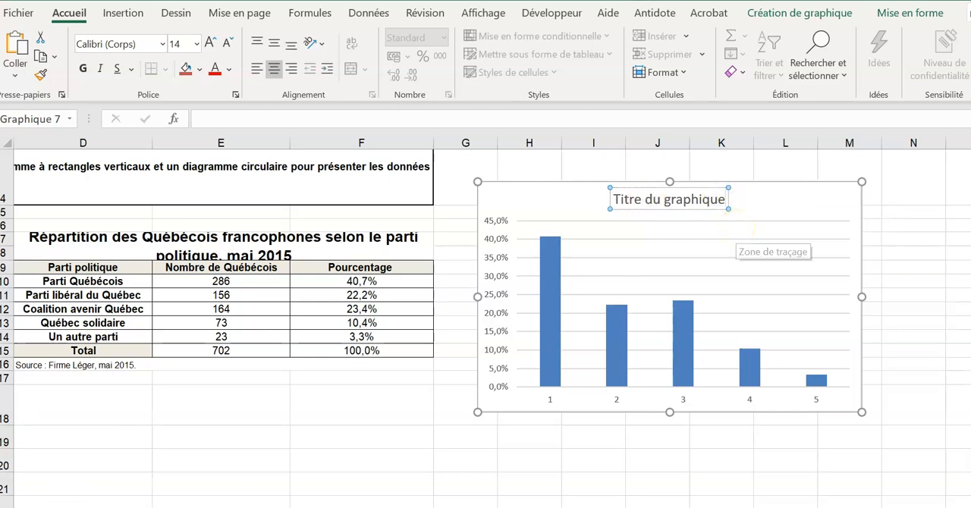
type("Répartition des Québécois francophones selon le parti politique, mai 2015")
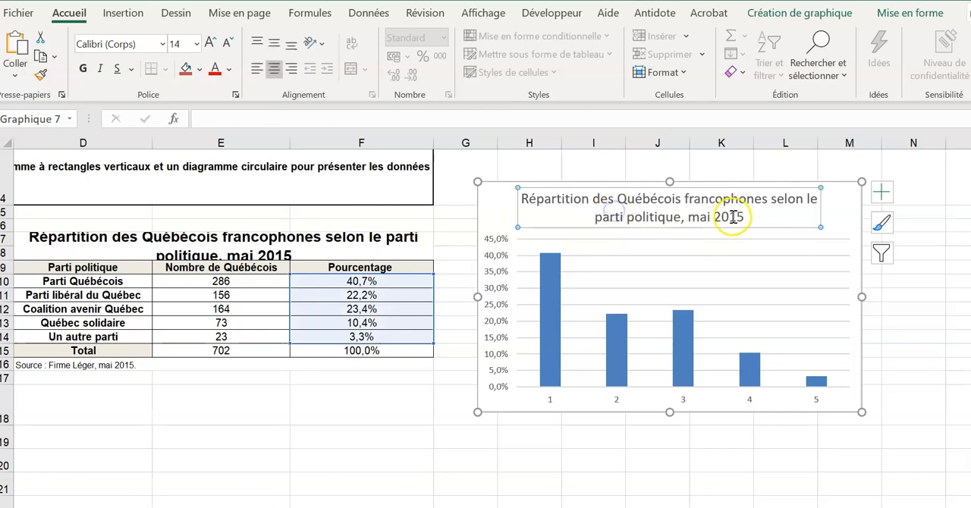
left_click_drag(747, 217, 513, 195)
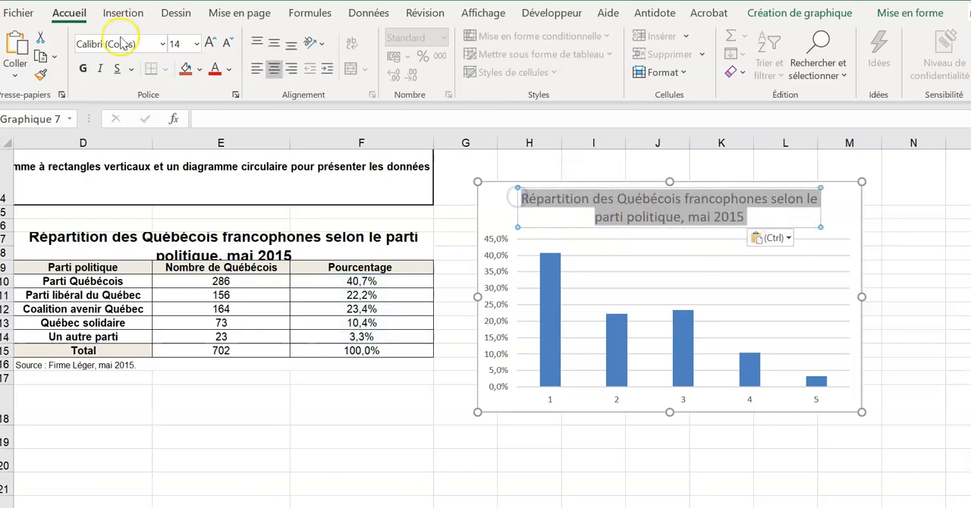
left_click(83, 69)
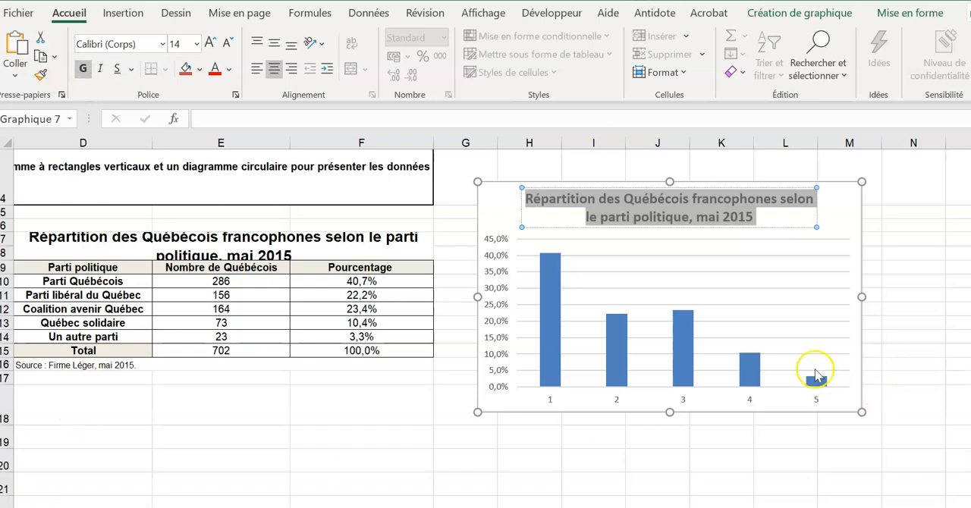
- Set the chart's horizontal axis labels to the party names in D10:D14
left_click(600, 404)
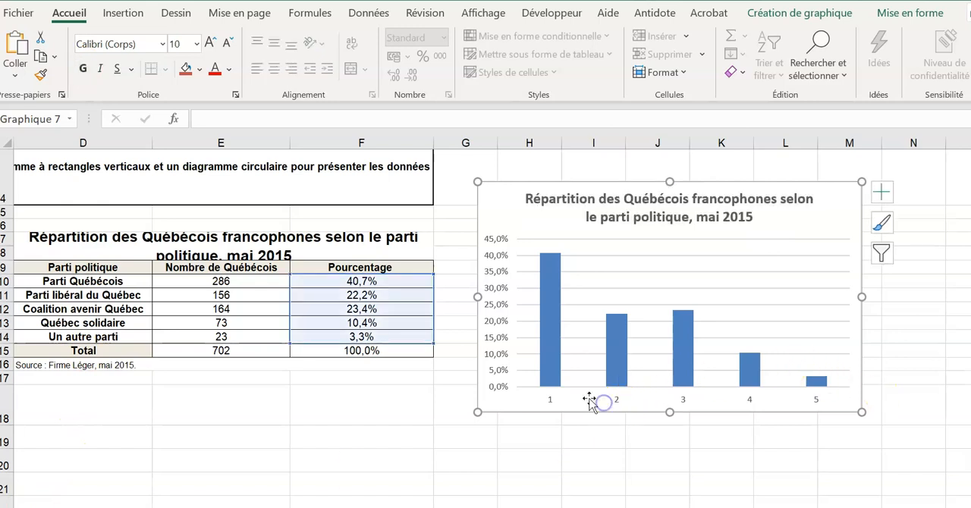
left_click(549, 402)
right_click(549, 402)
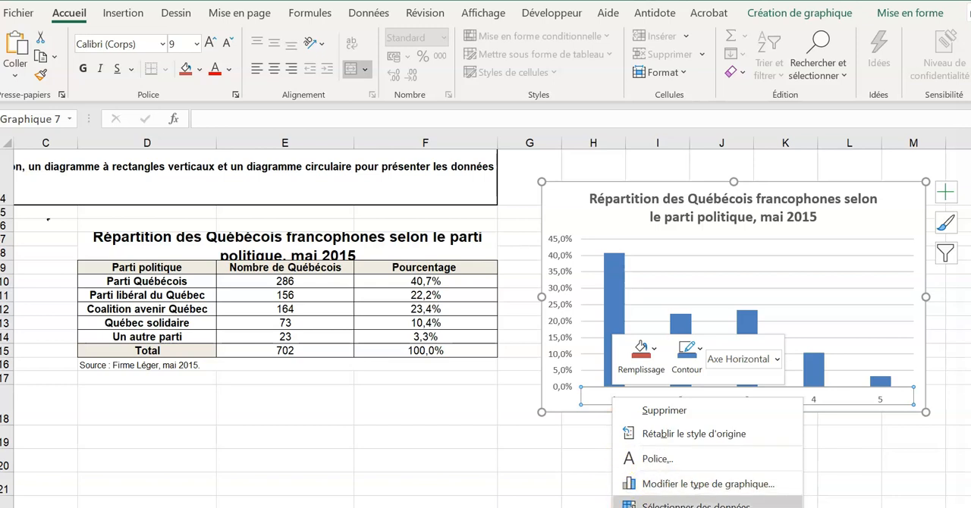
left_click(645, 504)
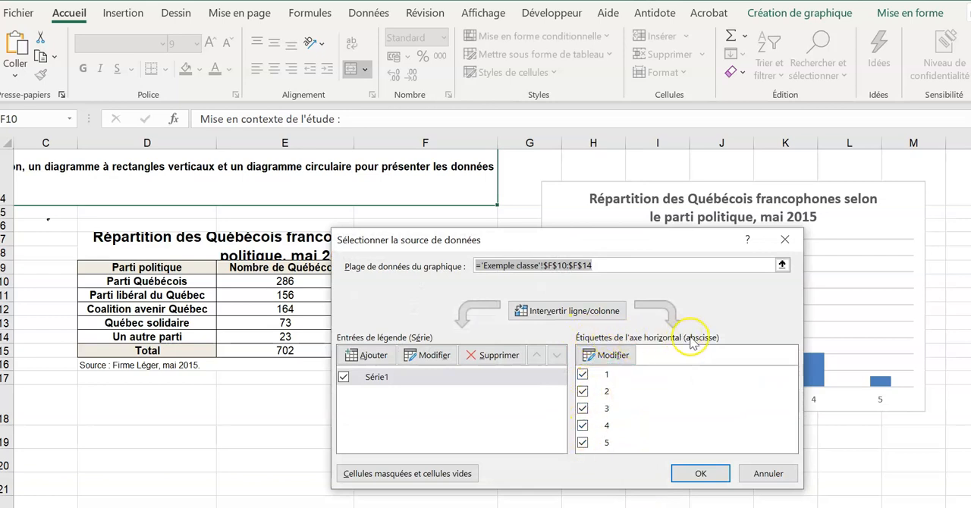
left_click(610, 357)
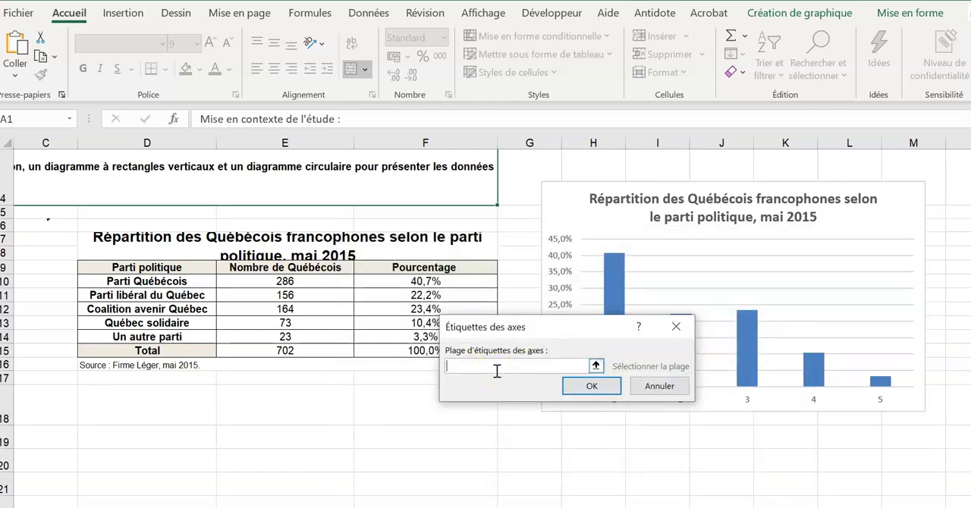
left_click(157, 279)
left_click_drag(157, 280, 177, 336)
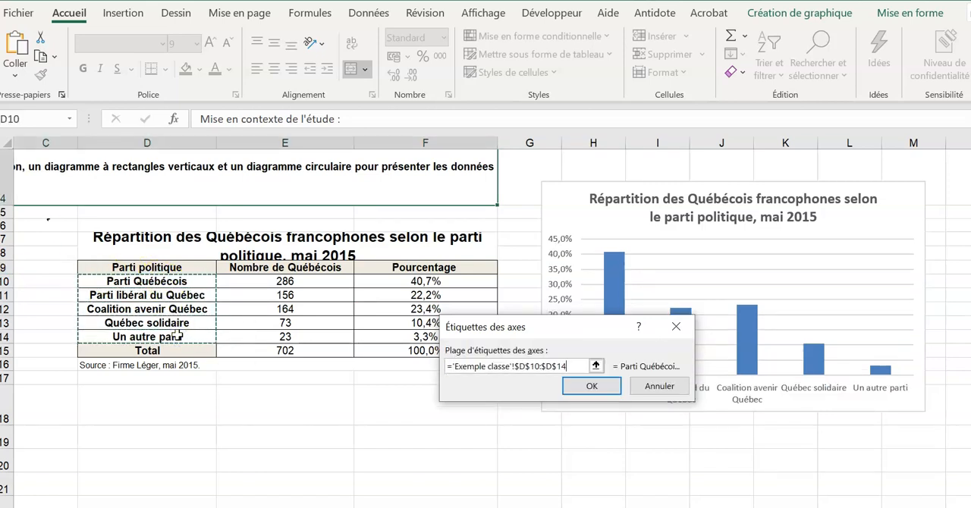
left_click(586, 386)
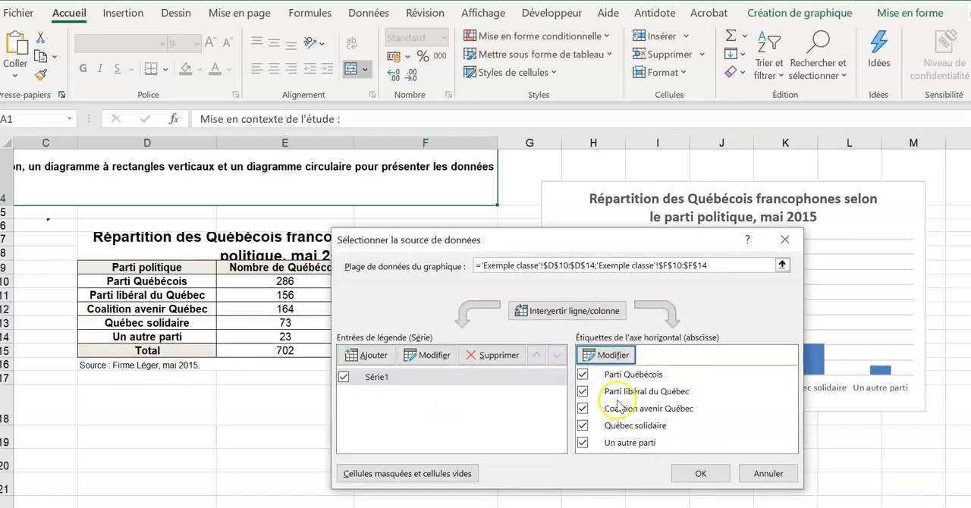
left_click(696, 474)
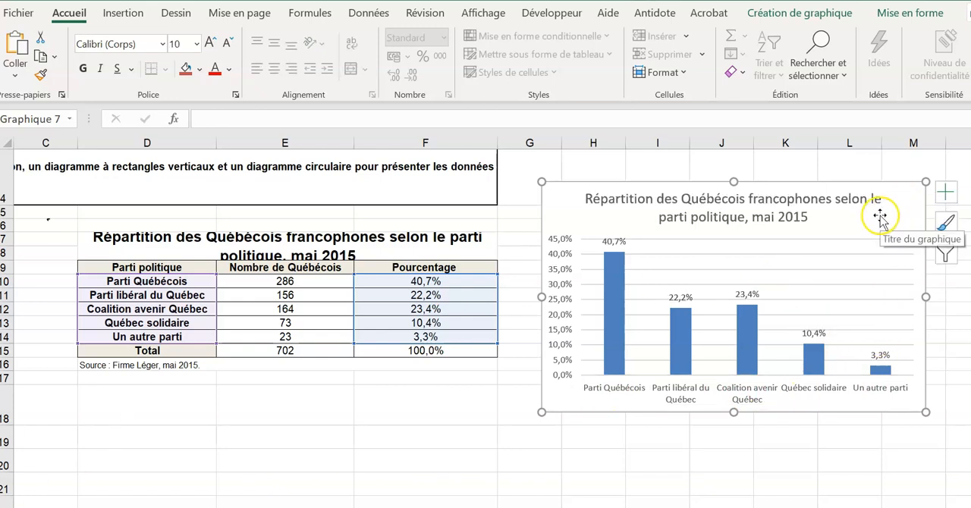
- Try the blue gradient chart style with a bold blue title, and restore the first plain style
left_click(946, 221)
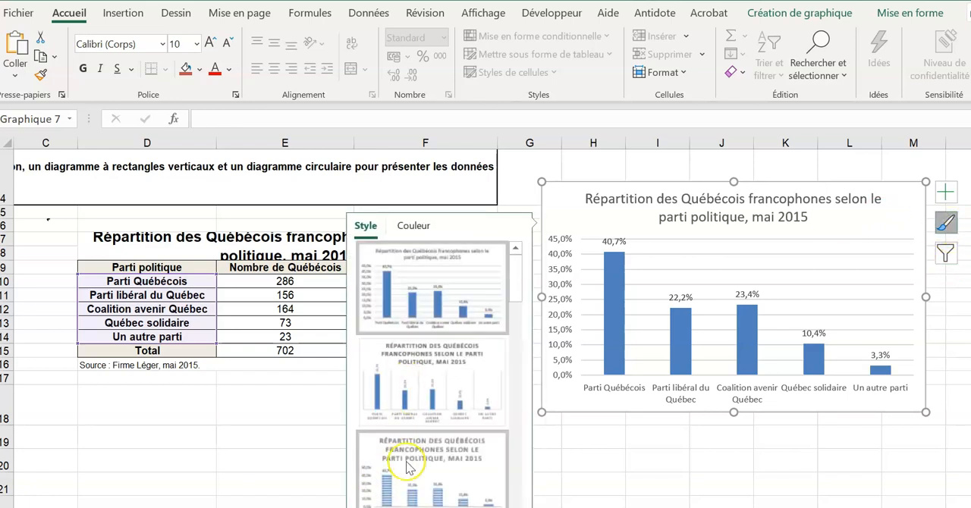
scroll(405, 463, "down", 3)
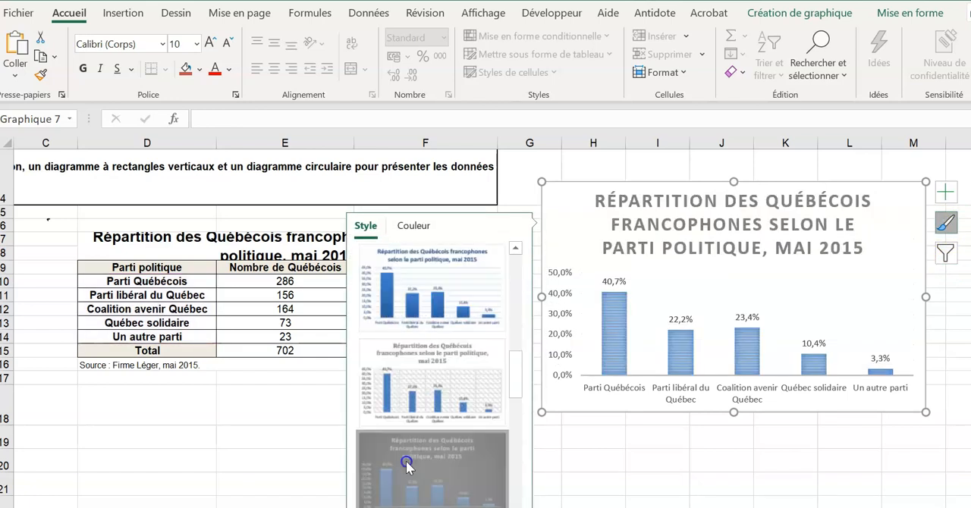
left_click(413, 352)
scroll(413, 353, "up", 3)
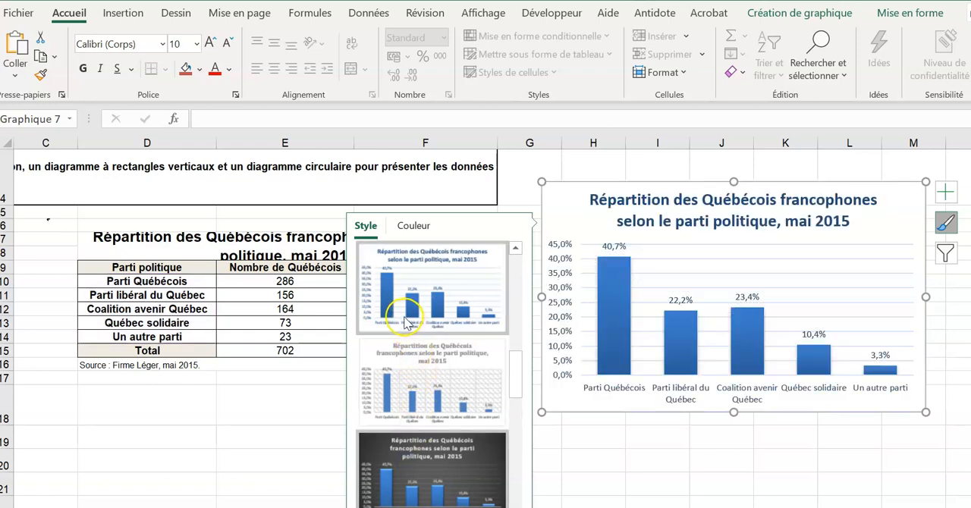
left_click(412, 277)
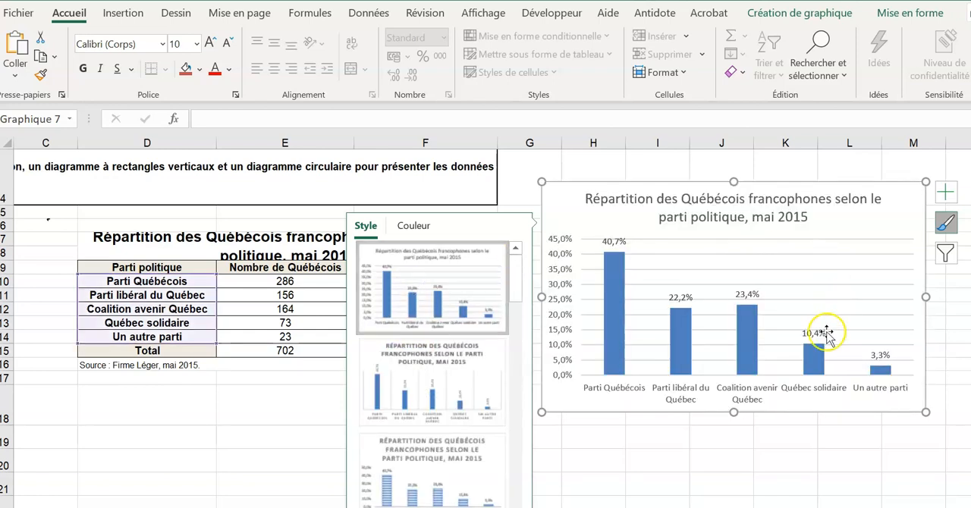
- Remove the gridlines from the column chart
left_click(947, 192)
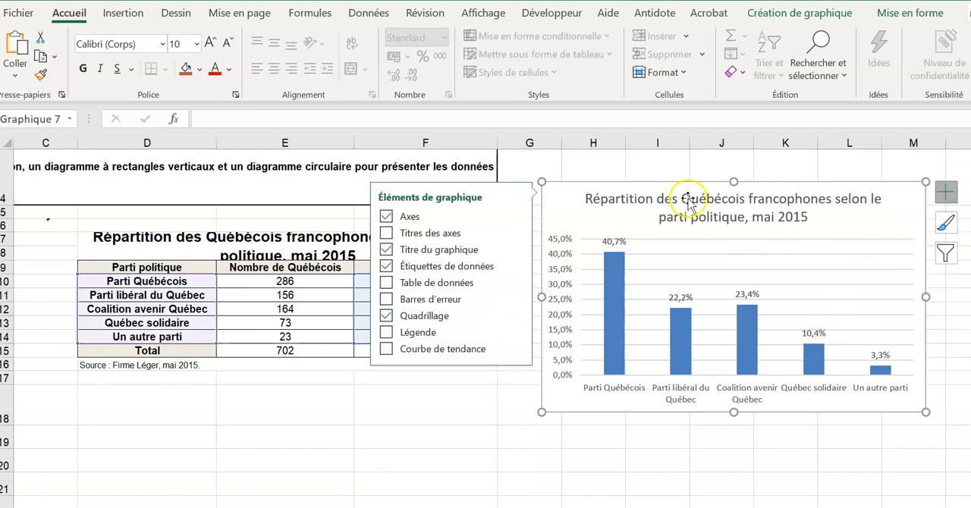
left_click(387, 316)
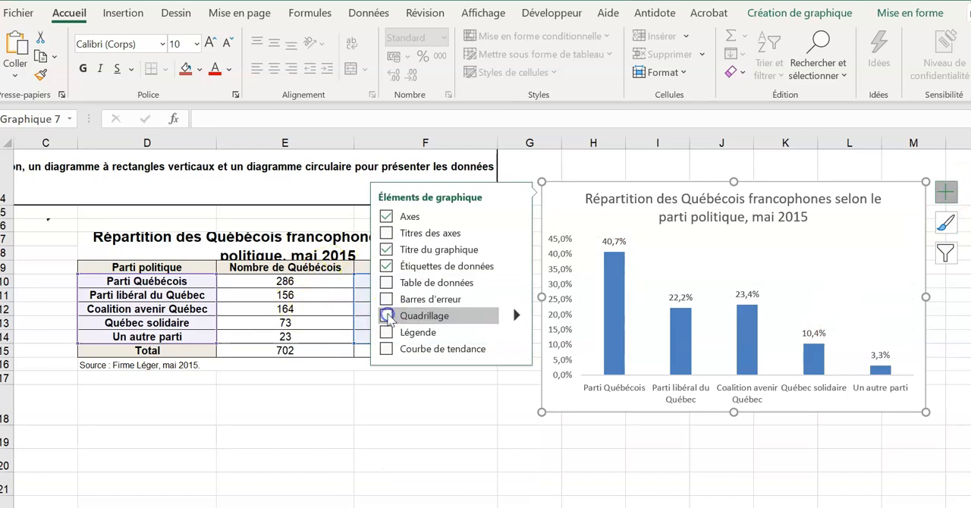
left_click(387, 317)
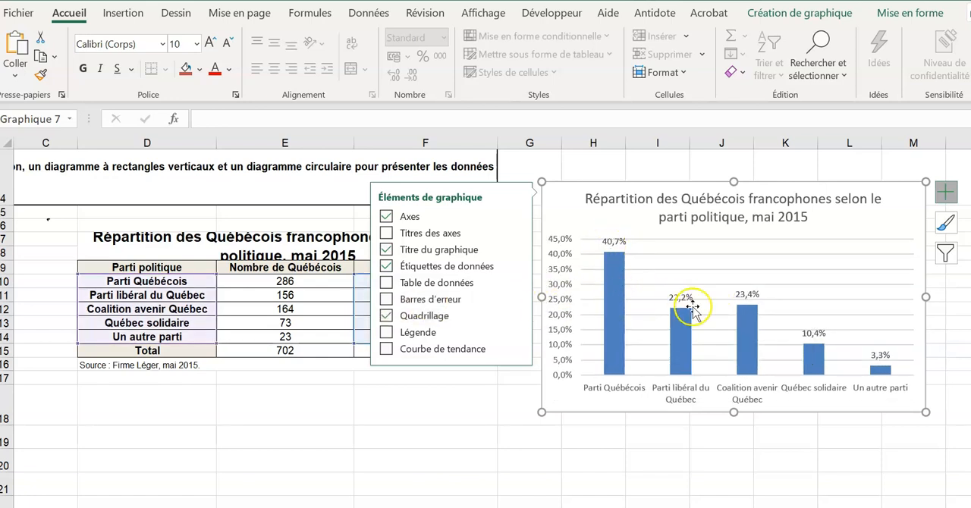
left_click(386, 317)
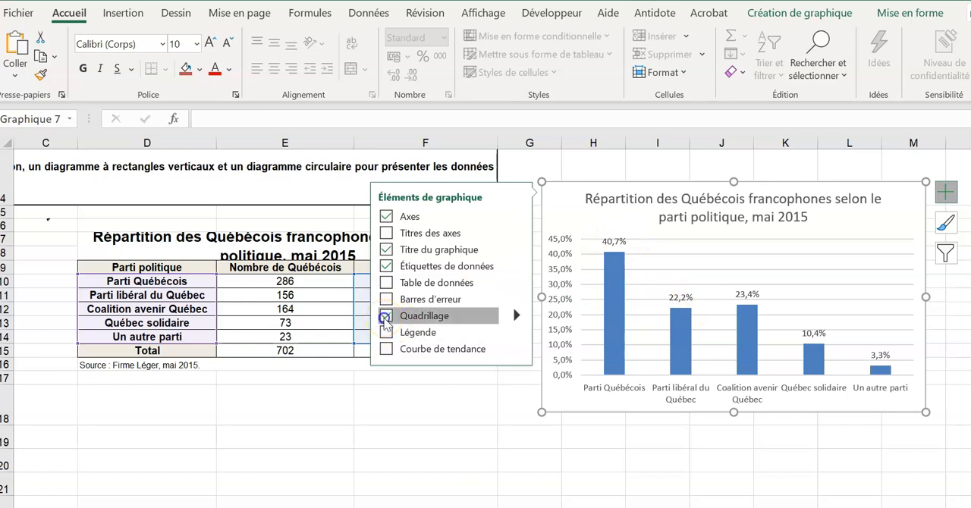
- Try hiding the chart's data labels and title, and restore both elements
left_click(386, 267)
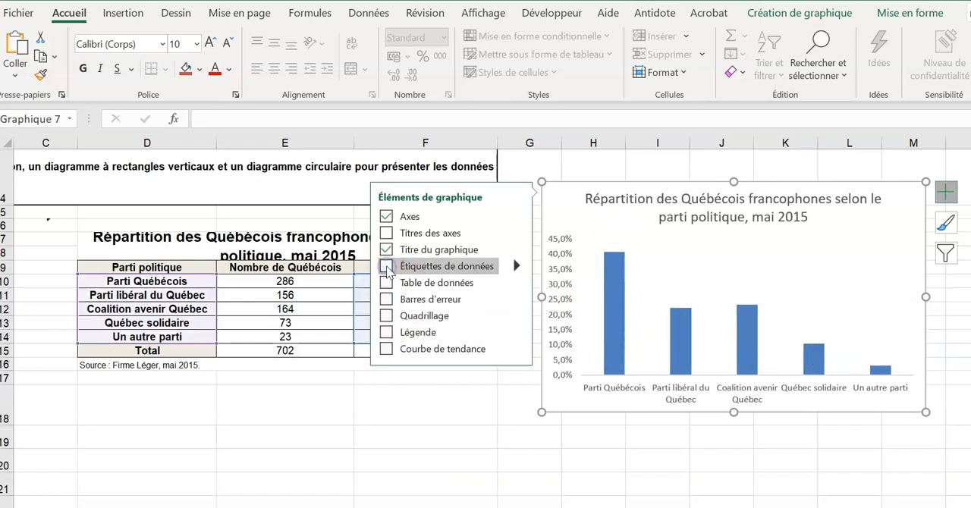
left_click(387, 267)
left_click(387, 251)
left_click(387, 250)
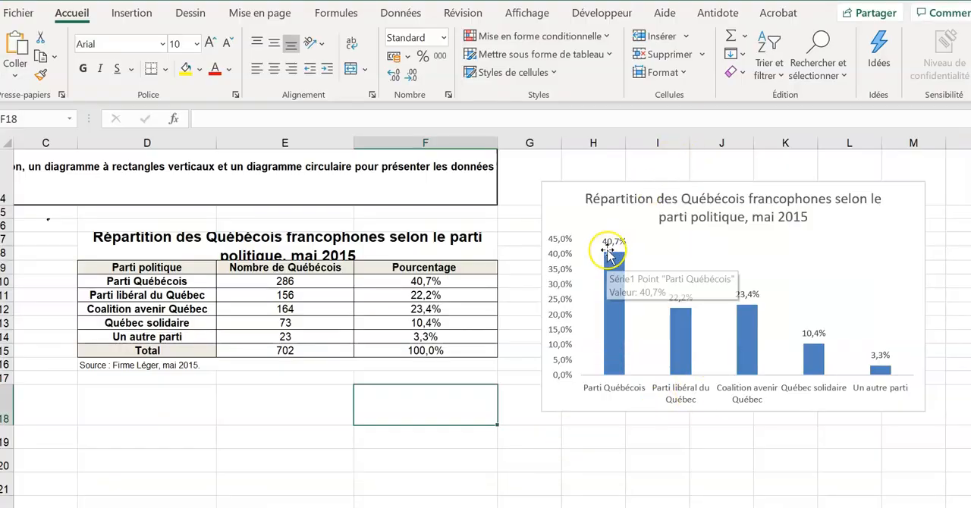
- Try the Centre, Bord intérieur and column-base positions for the data labels, and restore them above the columns
left_click(610, 244)
right_click(610, 244)
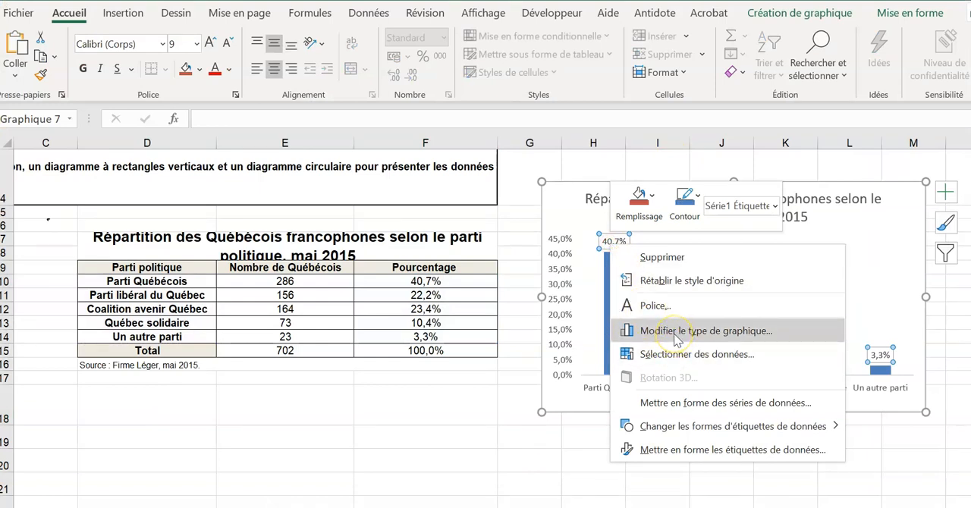
left_click(702, 451)
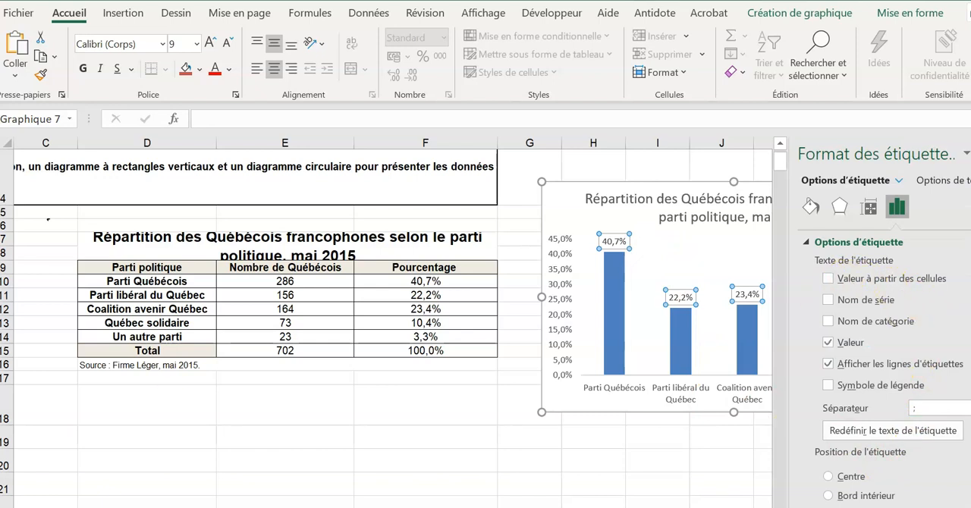
left_click(828, 477)
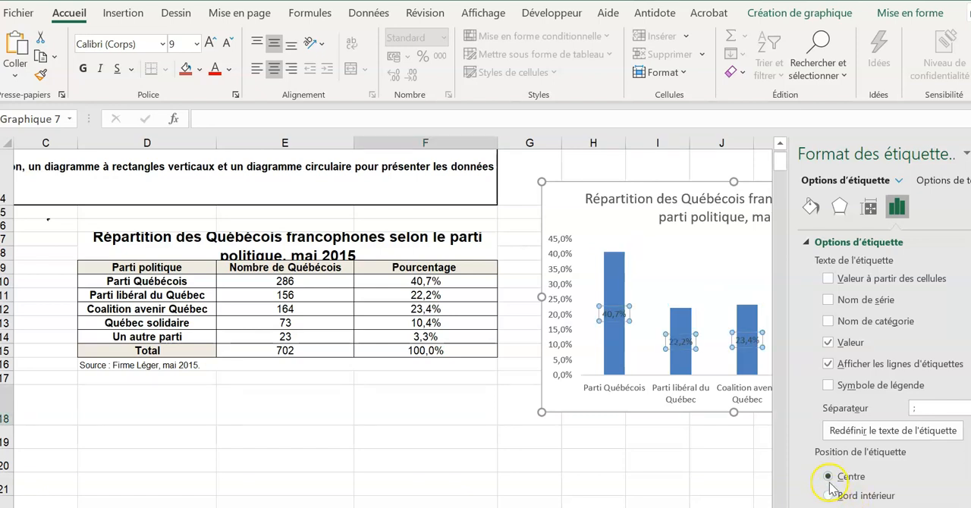
left_click(829, 495)
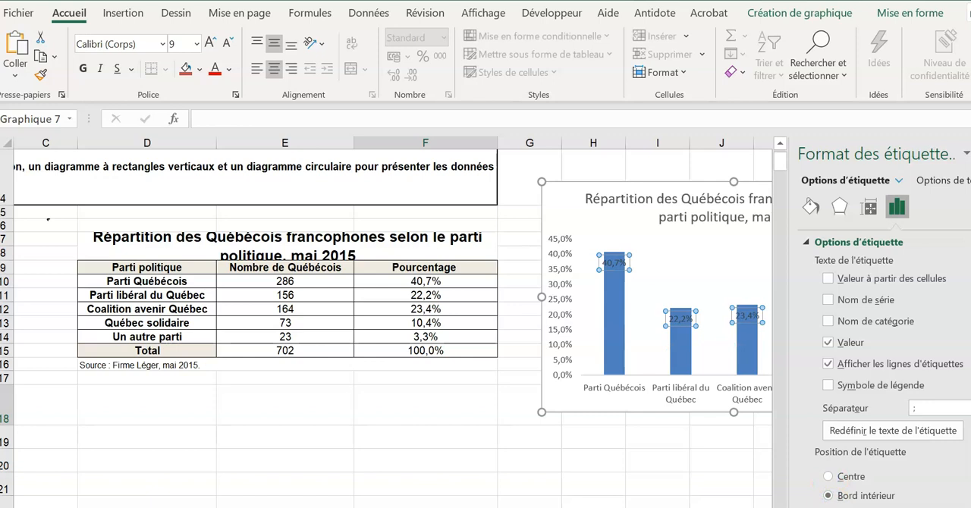
left_click(828, 507)
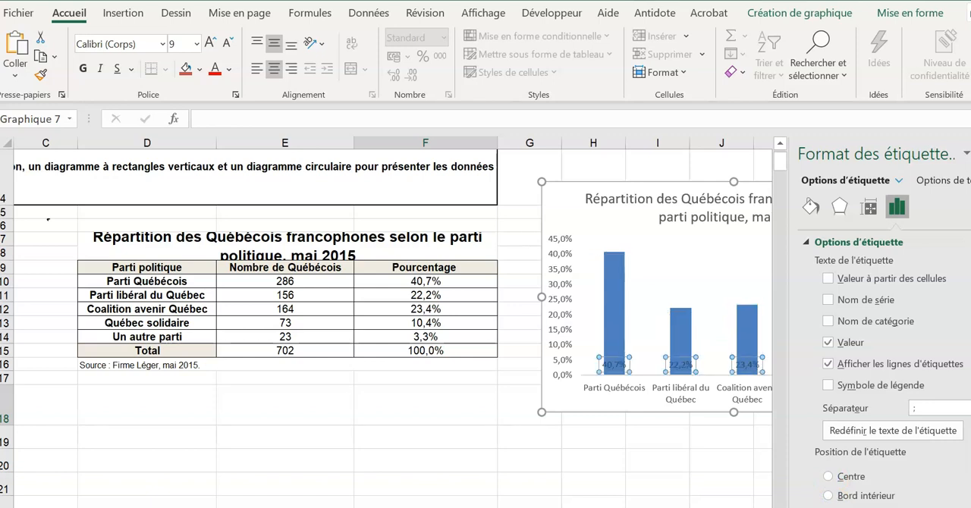
left_click(828, 507)
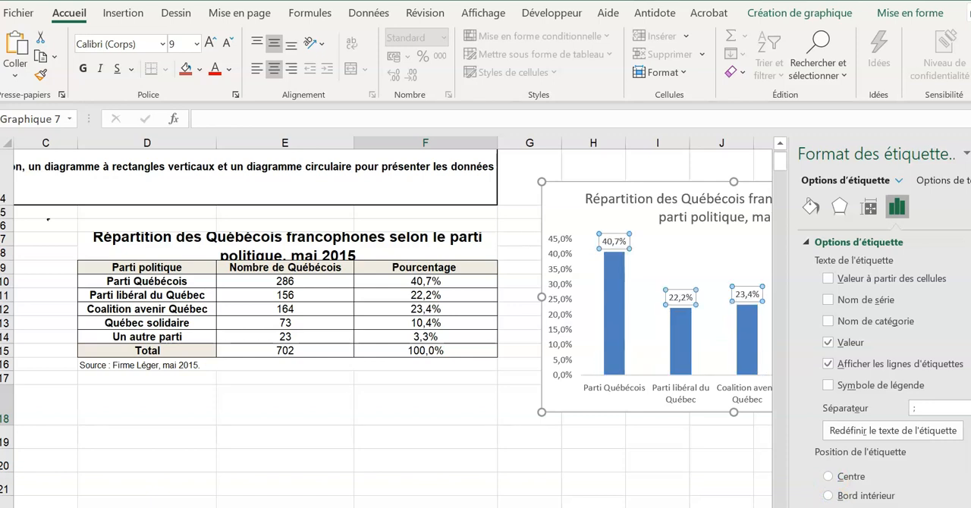
left_click(828, 478)
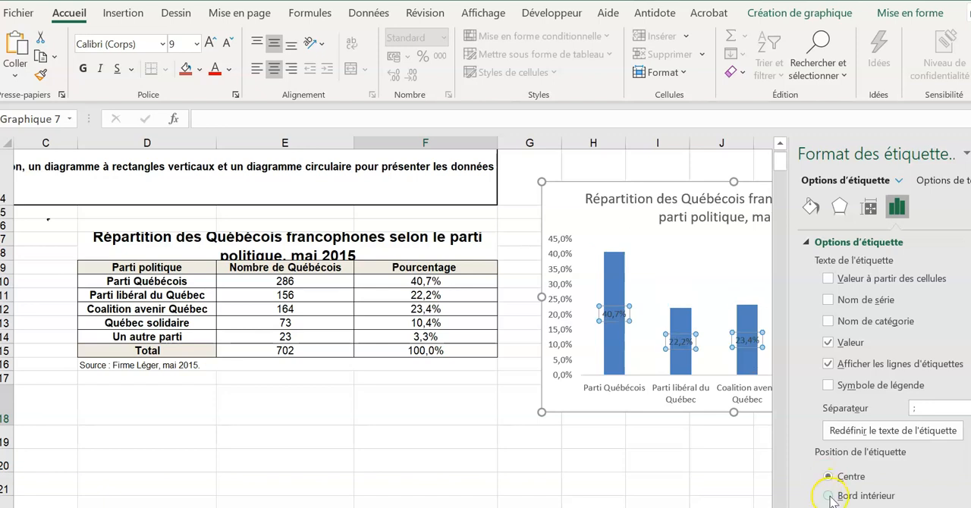
left_click(828, 507)
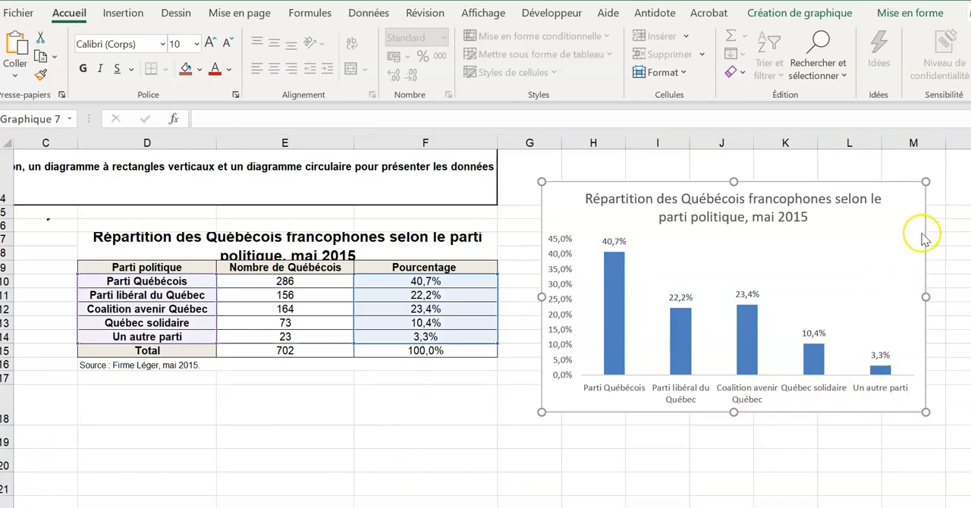
left_click(945, 192)
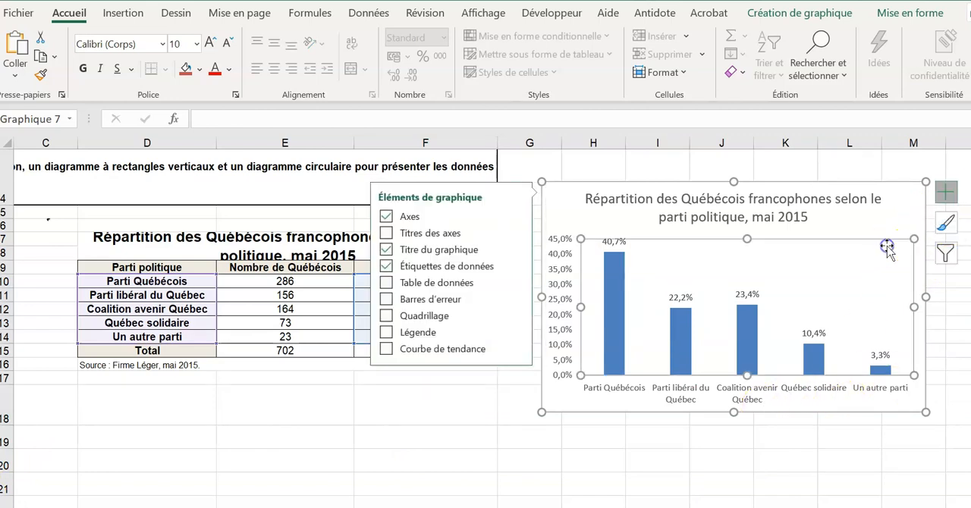
left_click(897, 202)
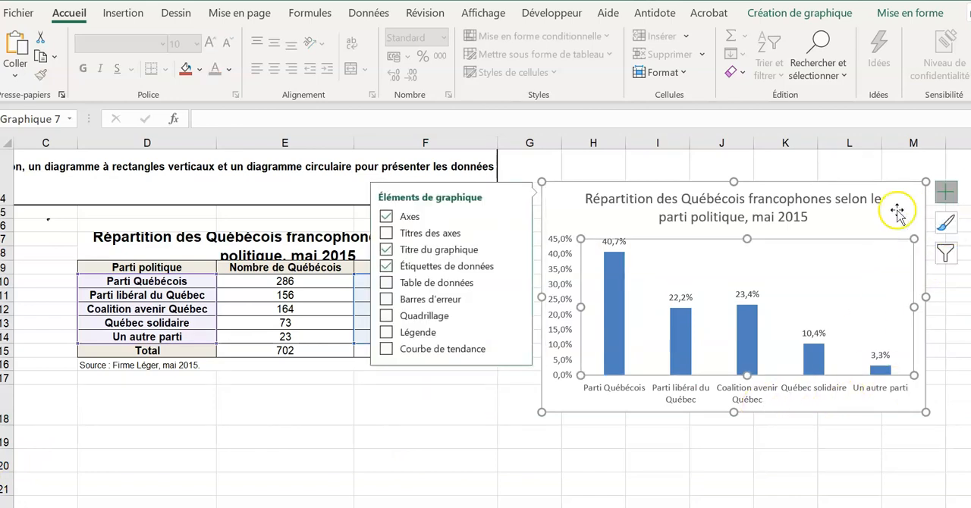
left_click(957, 231)
left_click(954, 237)
left_click(905, 213)
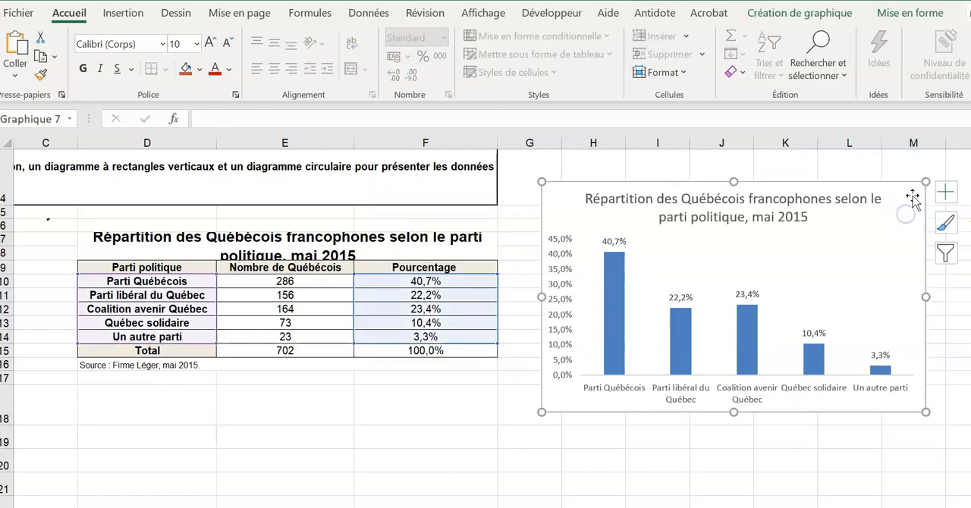
left_click(944, 224)
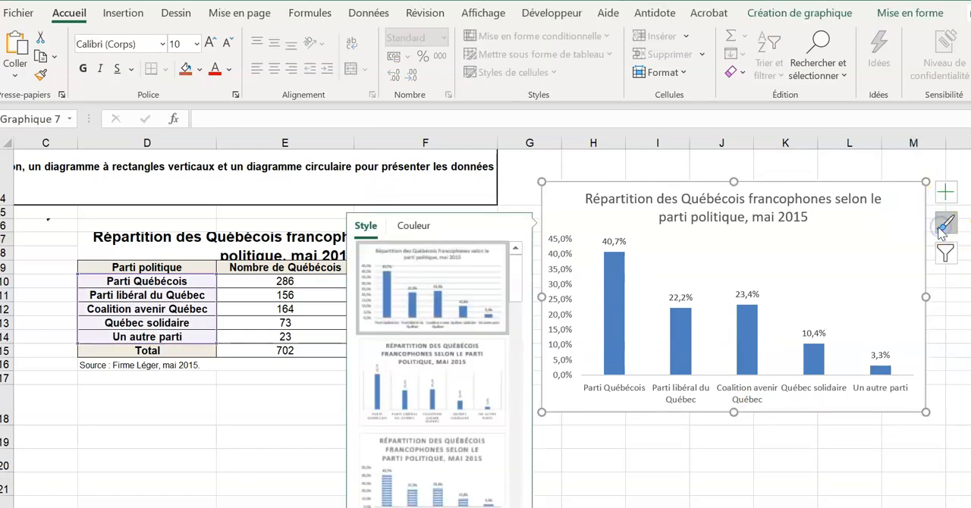
left_click(945, 253)
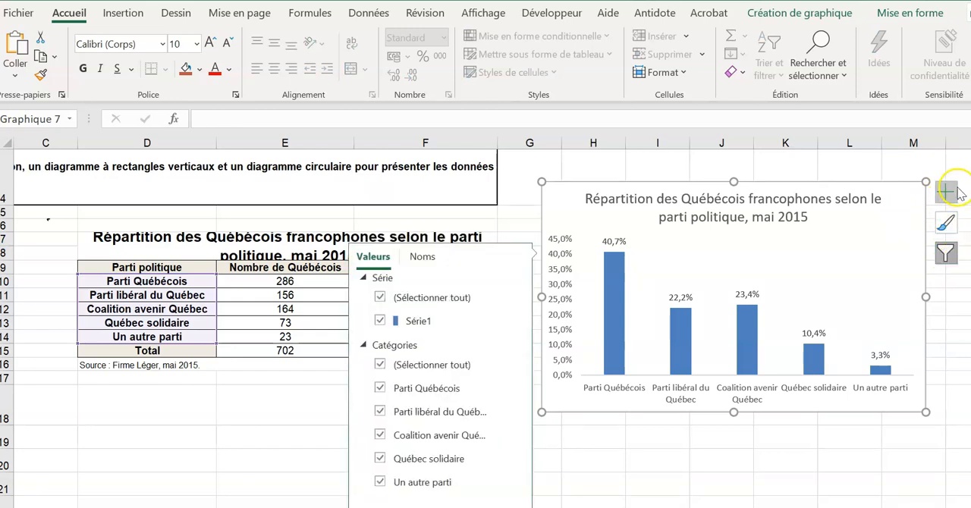
- Add axis titles to the chart, naming the horizontal axis "Parti politique" and the vertical axis "Pourcentage"
left_click(946, 192)
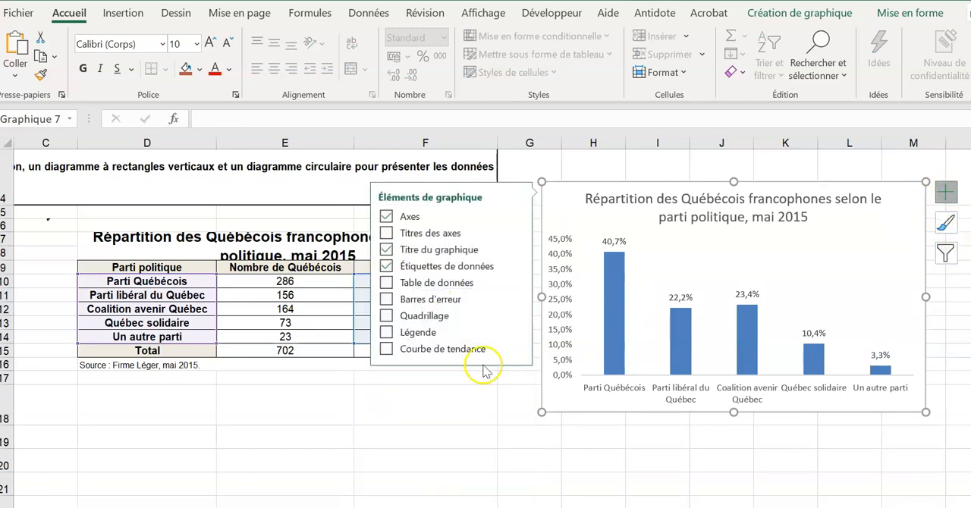
left_click(388, 233)
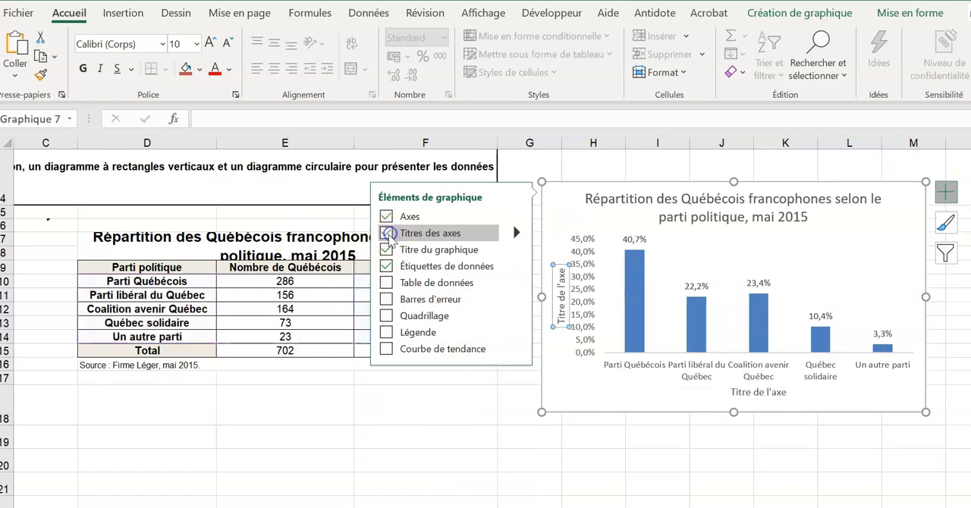
left_click(769, 393)
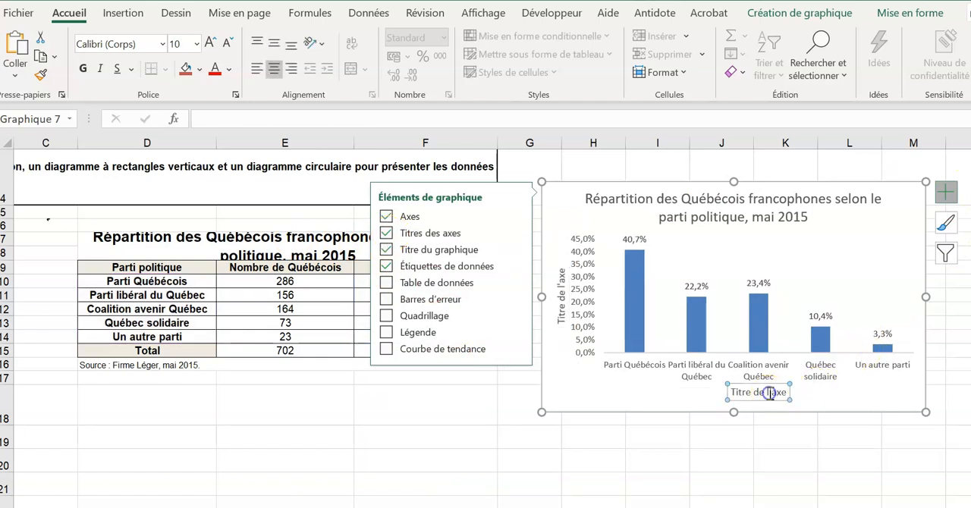
left_click_drag(787, 392, 704, 393)
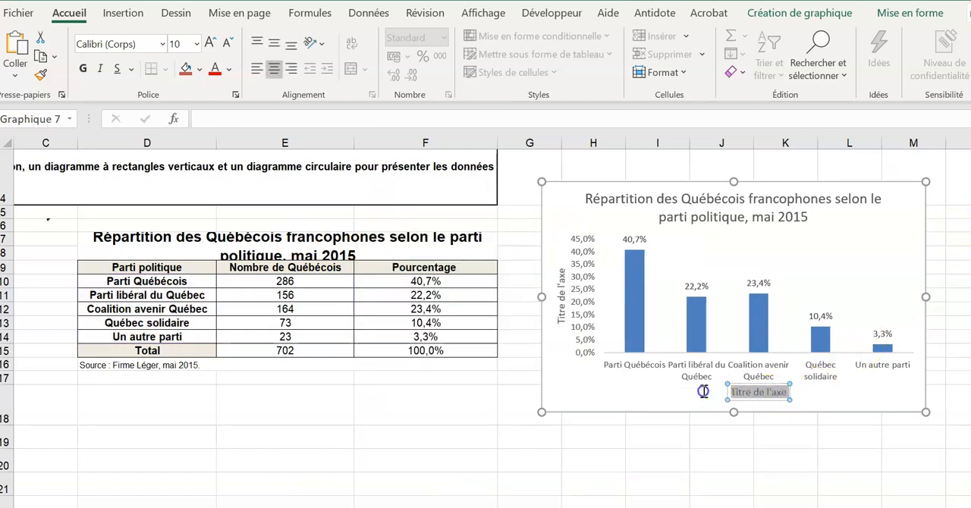
type("P")
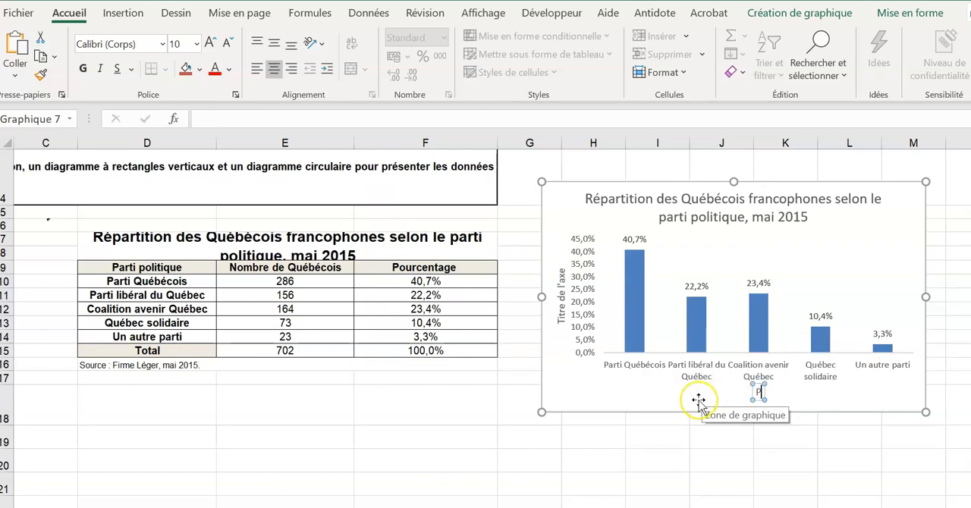
type("arti po")
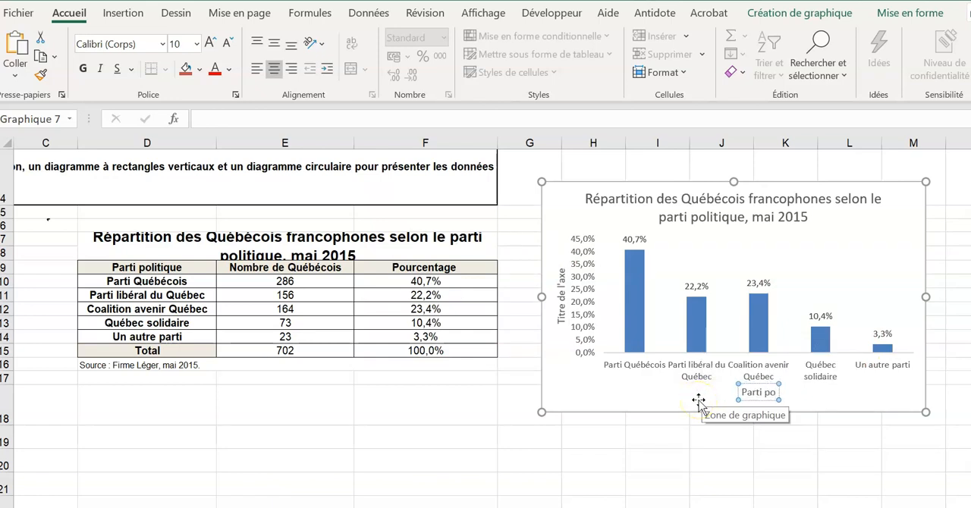
type("litique")
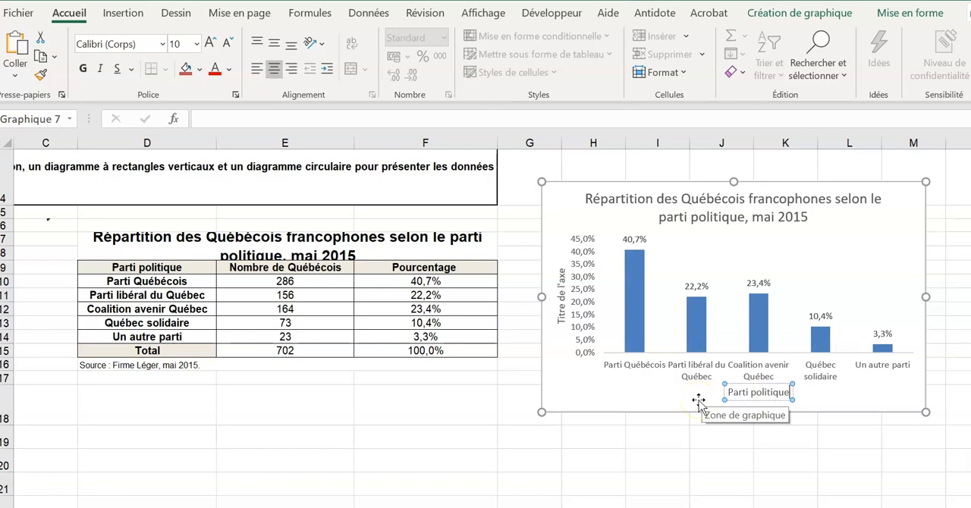
left_click(559, 300)
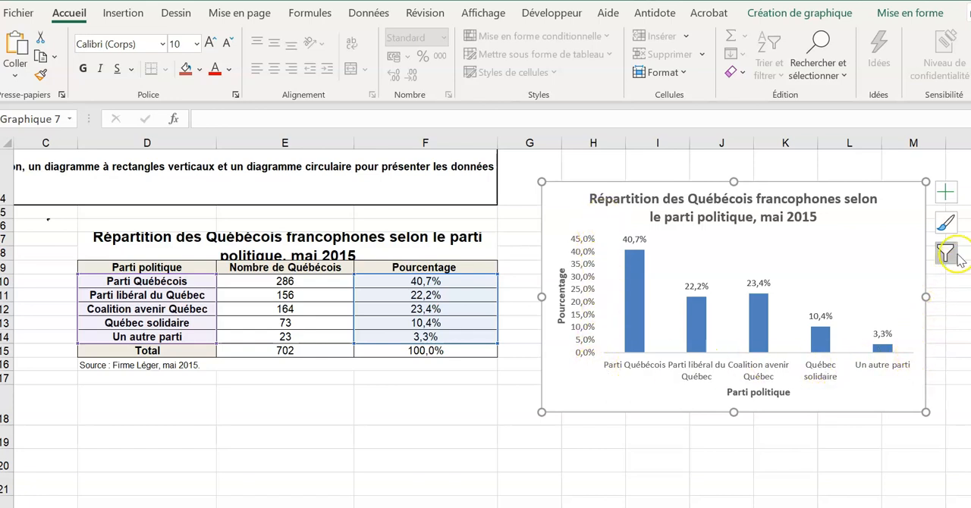
- Examine the chart area's size, properties, shadow, glow, soft edge and 3D format options
double_click(569, 392)
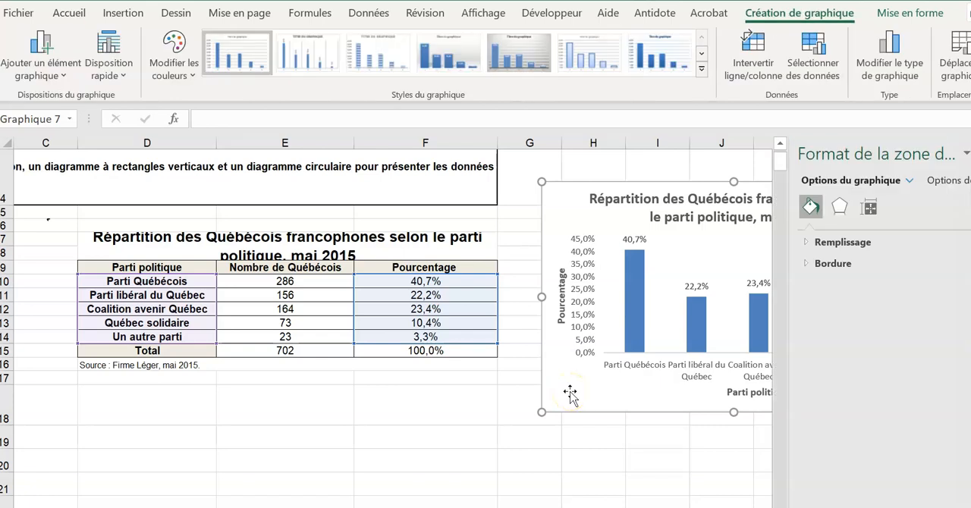
left_click(838, 206)
left_click(869, 206)
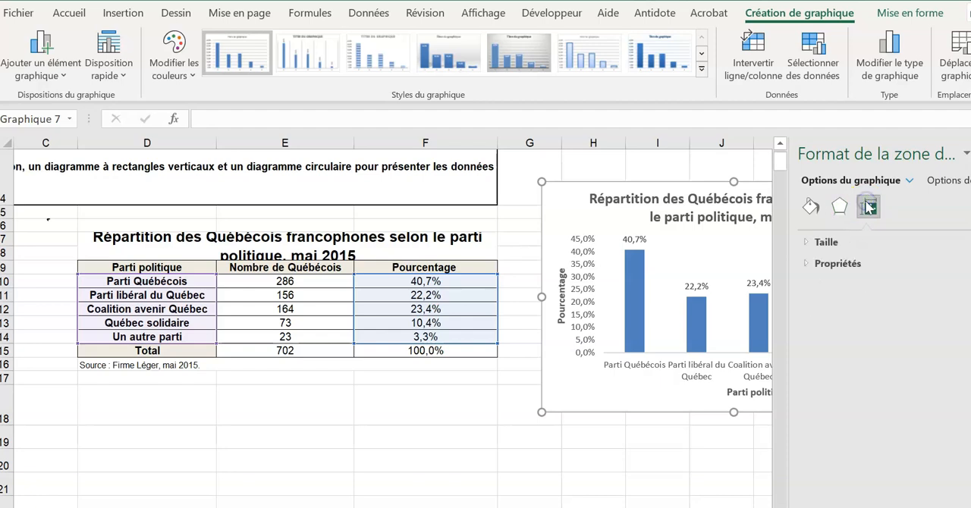
left_click(801, 242)
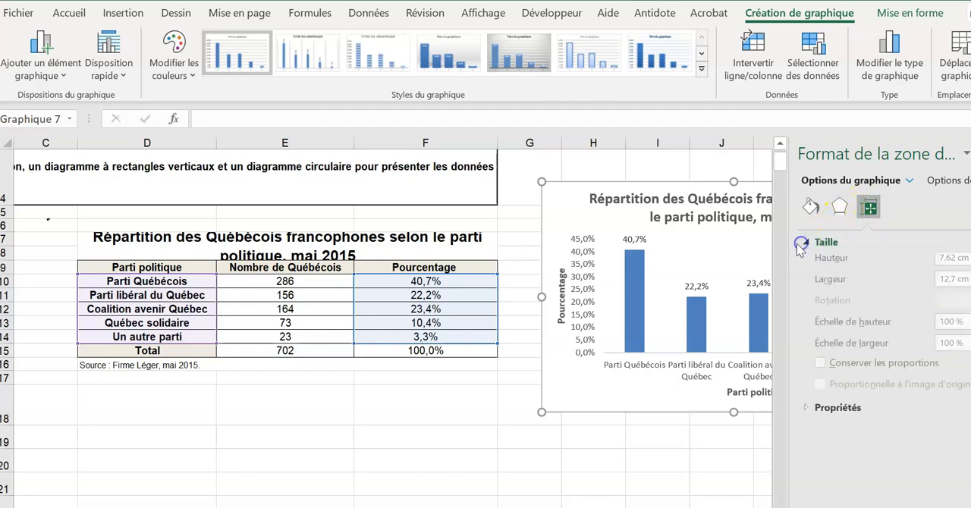
left_click(801, 417)
left_click(838, 207)
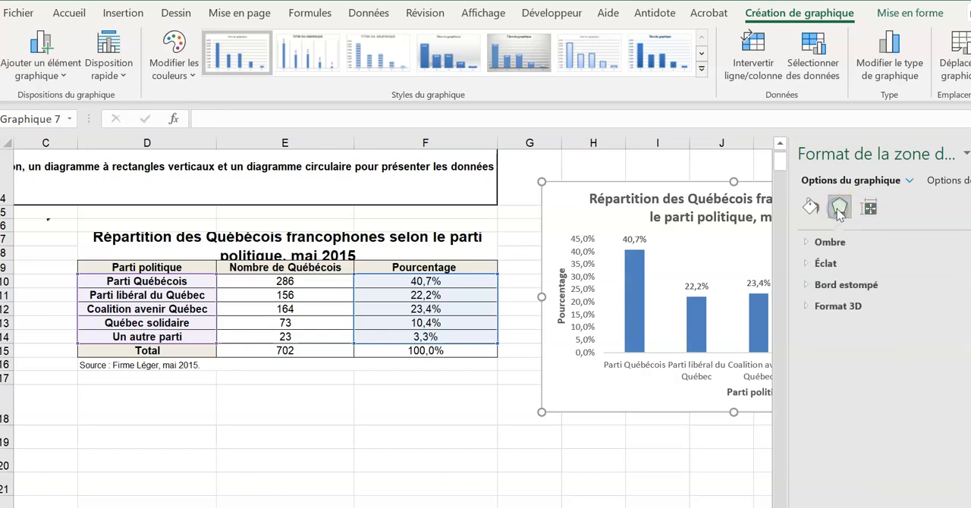
left_click(806, 242)
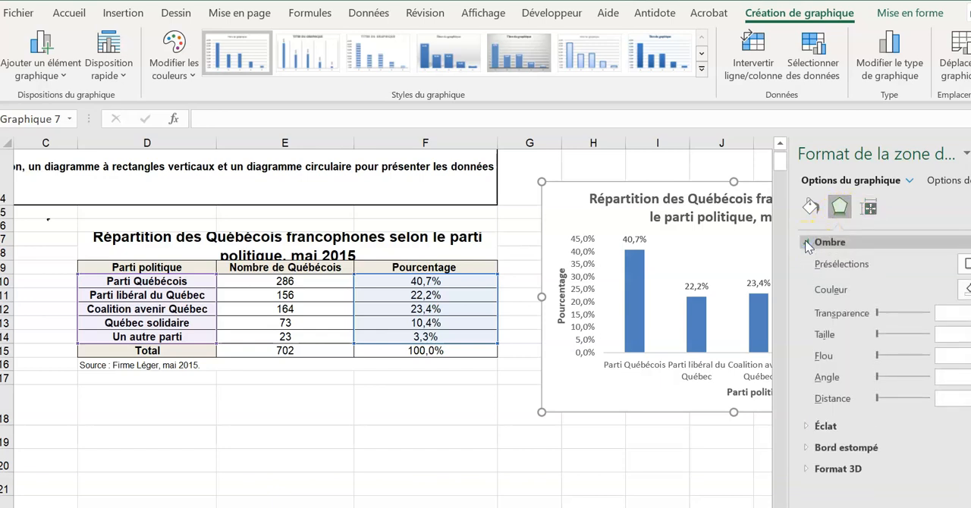
left_click(806, 242)
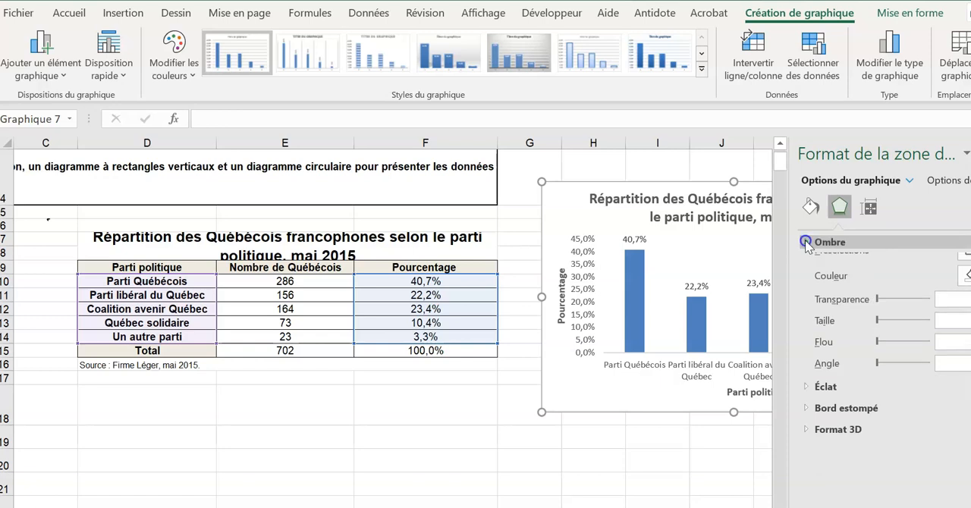
left_click(807, 263)
left_click(806, 383)
left_click(808, 456)
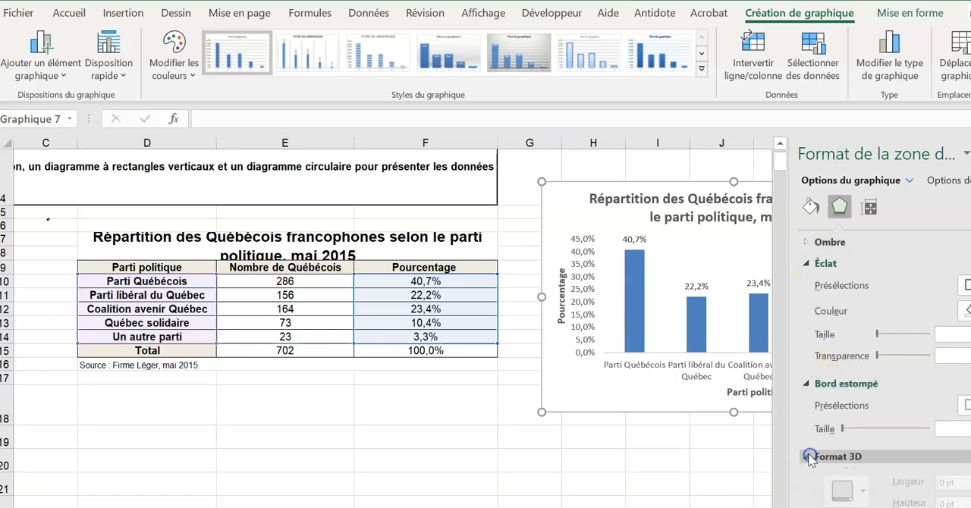
- Give the chart area a solid black border (Trait plein) and close the formatting options
left_click(810, 207)
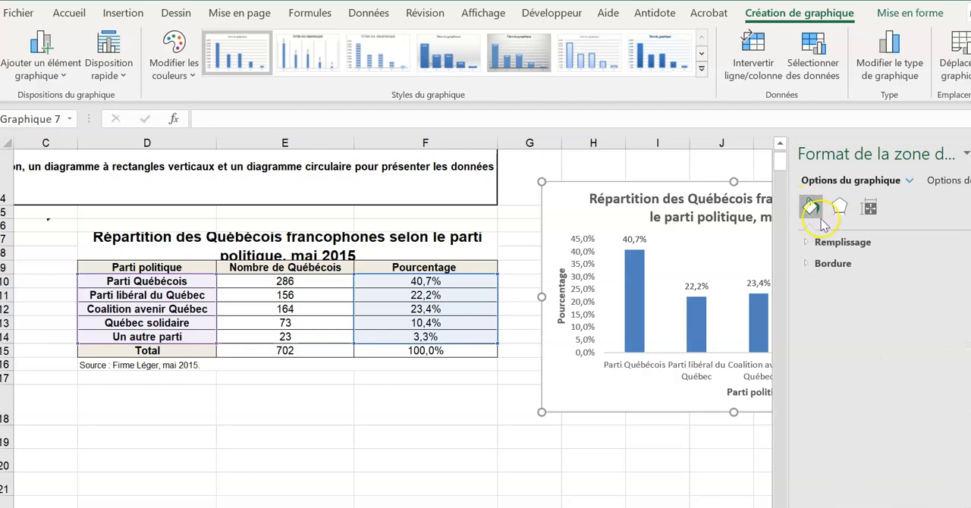
left_click(806, 264)
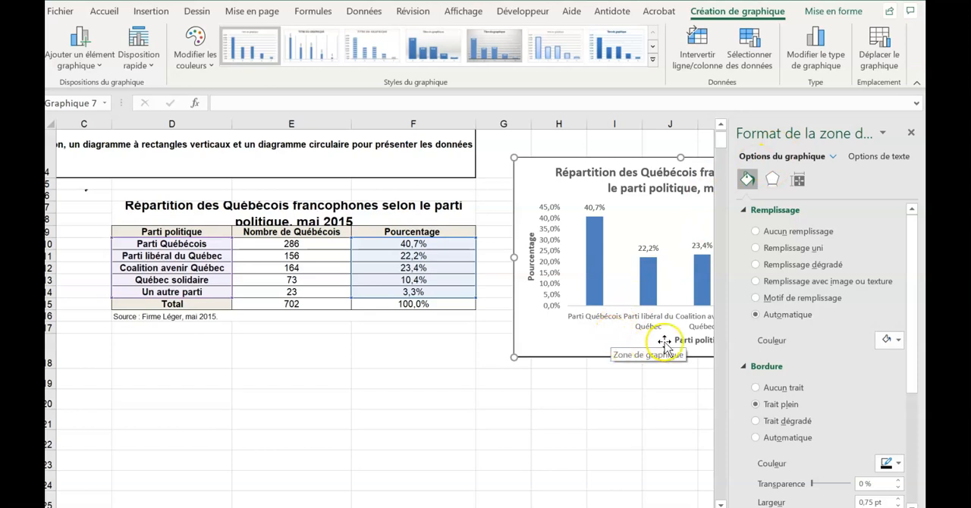
left_click(553, 304)
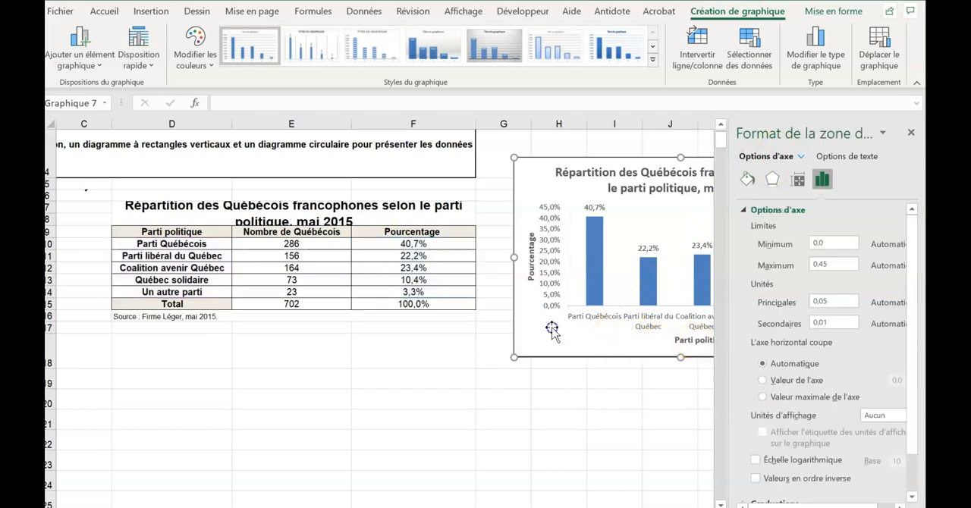
left_click(552, 329)
left_click(910, 133)
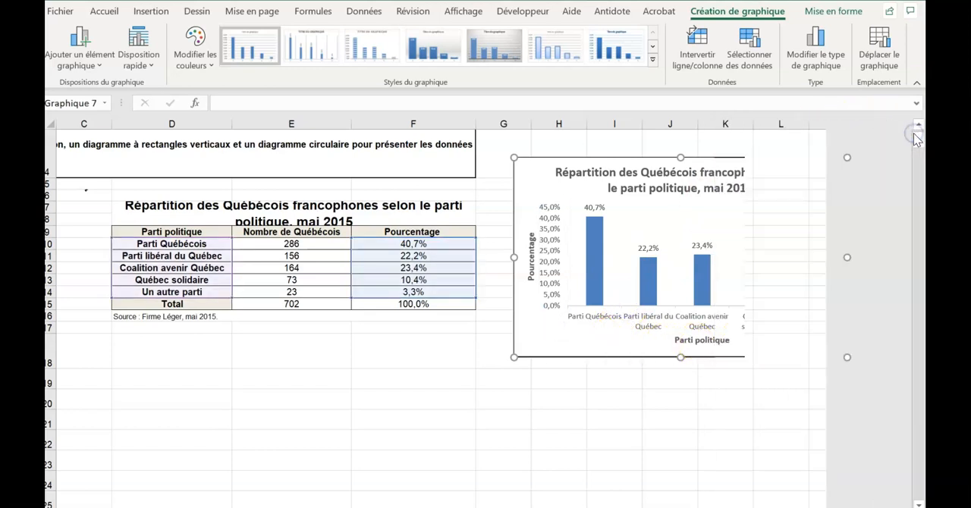
- Open the vertical axis's formatting settings and examine its fill and line options
left_click(864, 167)
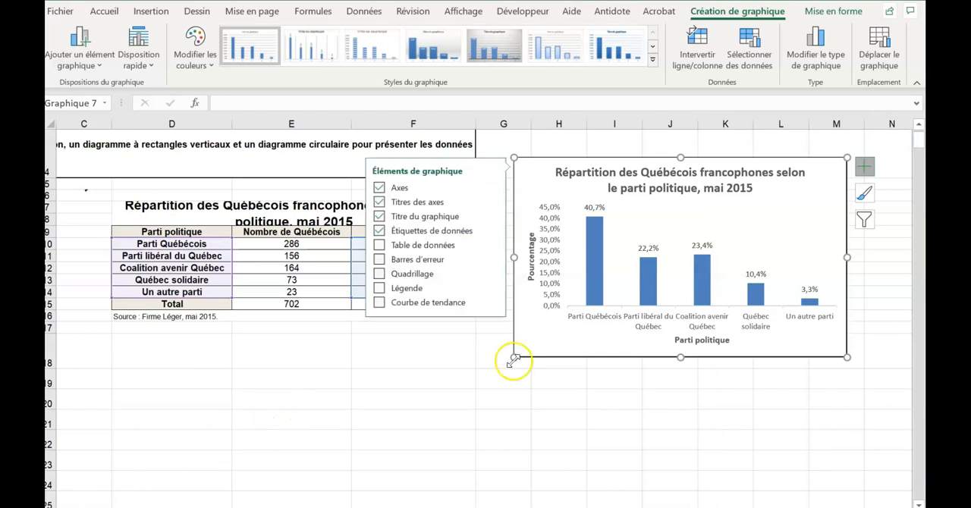
left_click(550, 270)
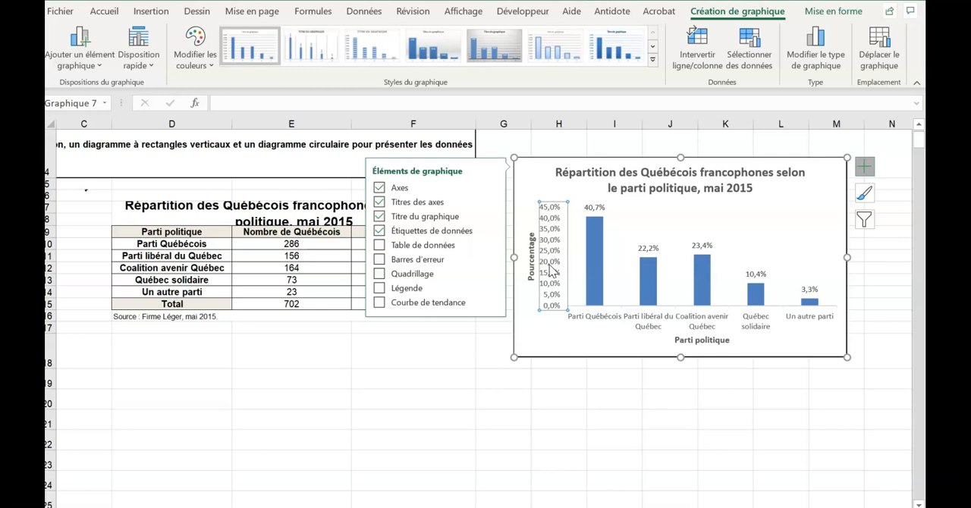
right_click(551, 272)
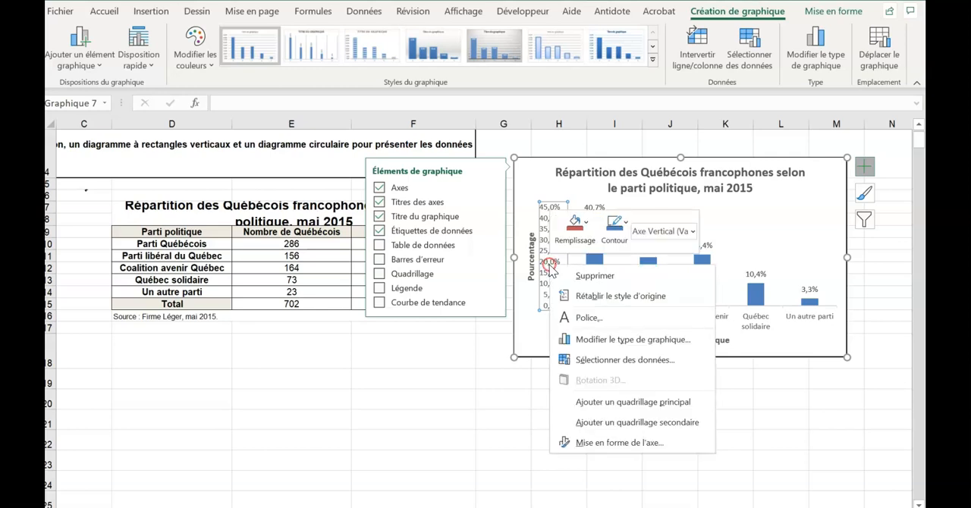
left_click(606, 447)
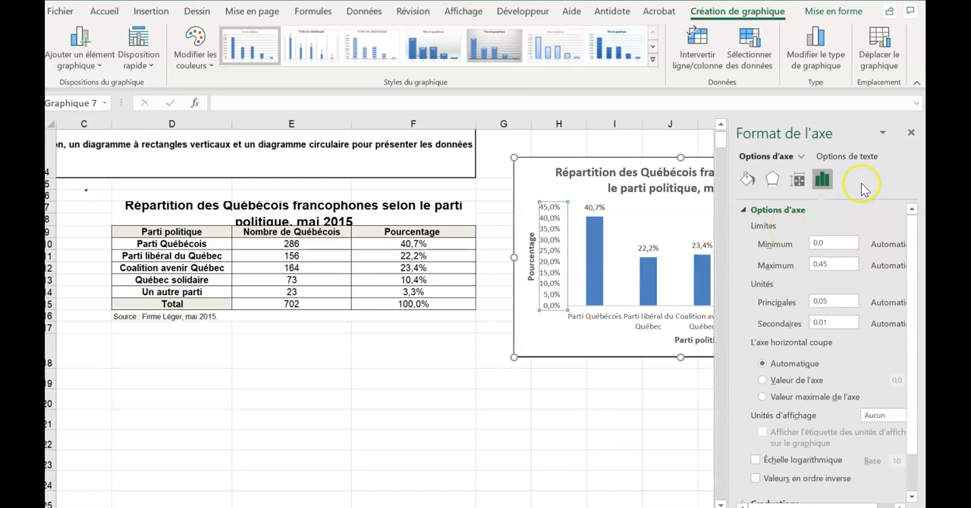
left_click(747, 180)
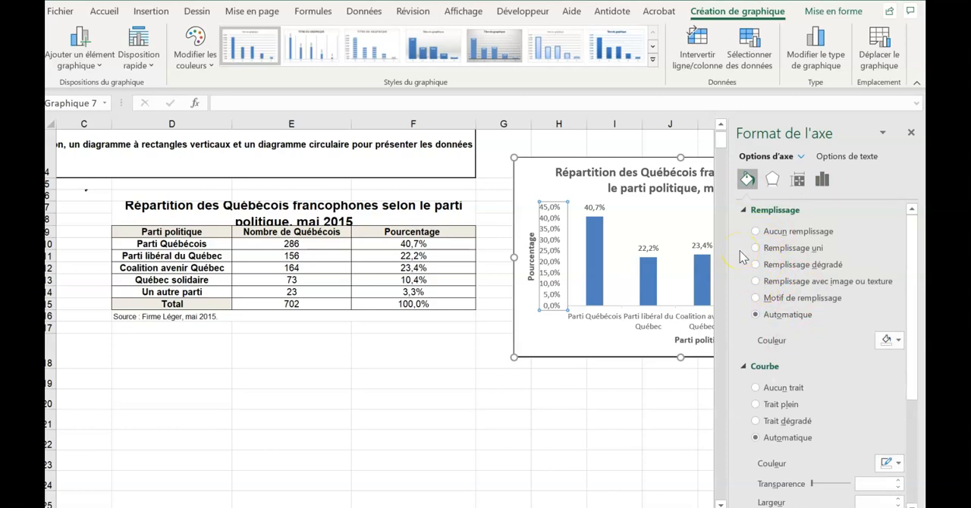
left_click(889, 340)
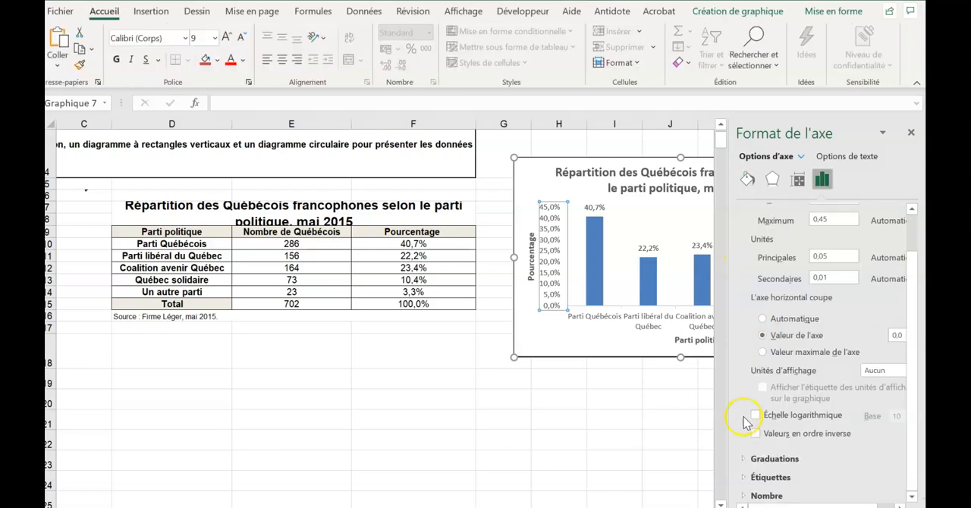
- Try the logarithmic scale and reverse-order options on the vertical axis, and restore the regular scale
left_click(755, 416)
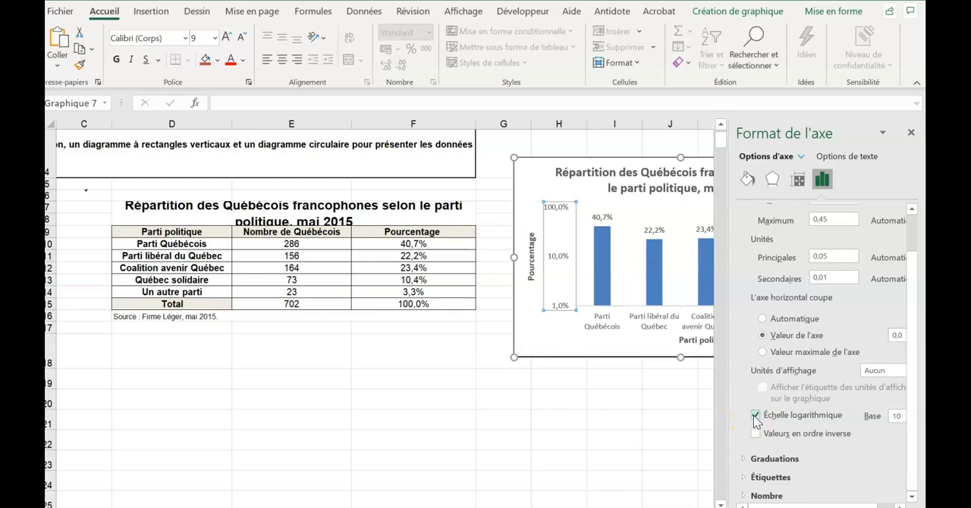
left_click(755, 416)
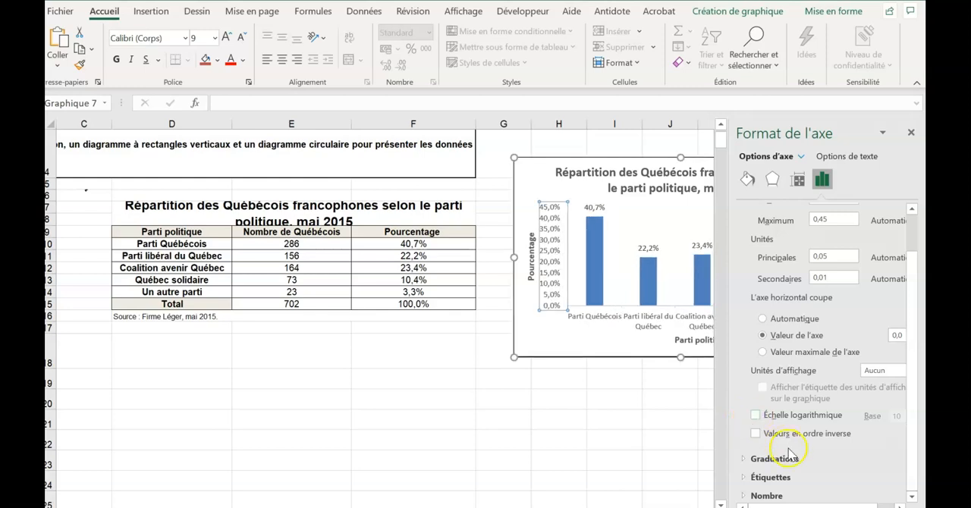
left_click(755, 433)
- Examine the vertical axis's tick mark types, label position and number format options
left_click(774, 458)
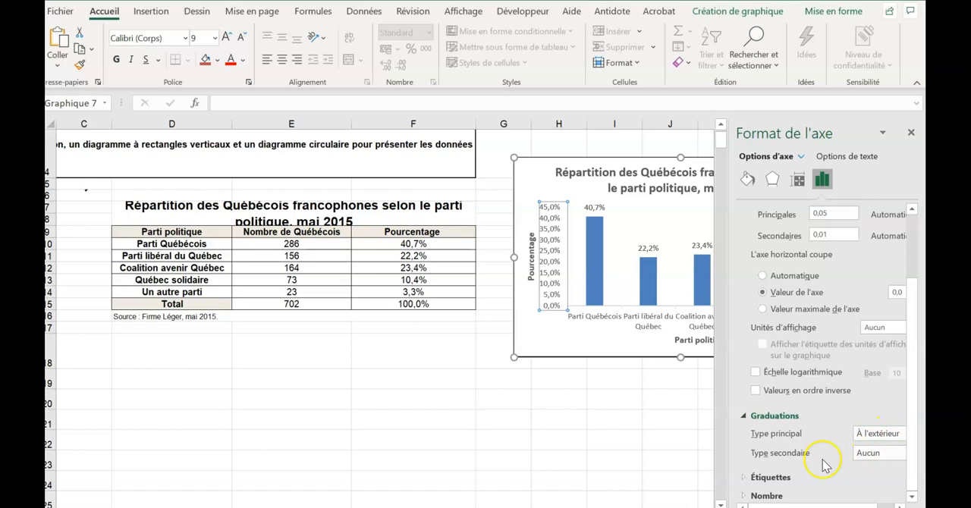
left_click(743, 478)
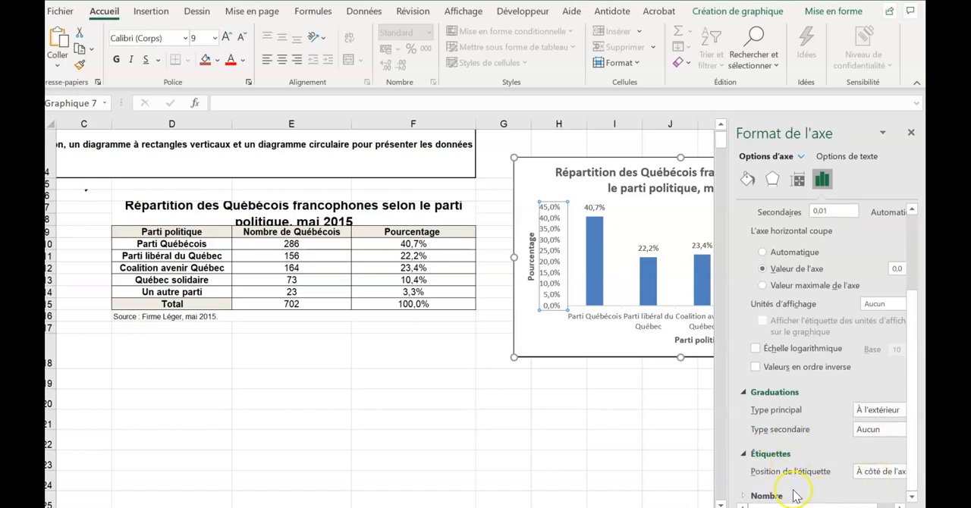
left_click(742, 496)
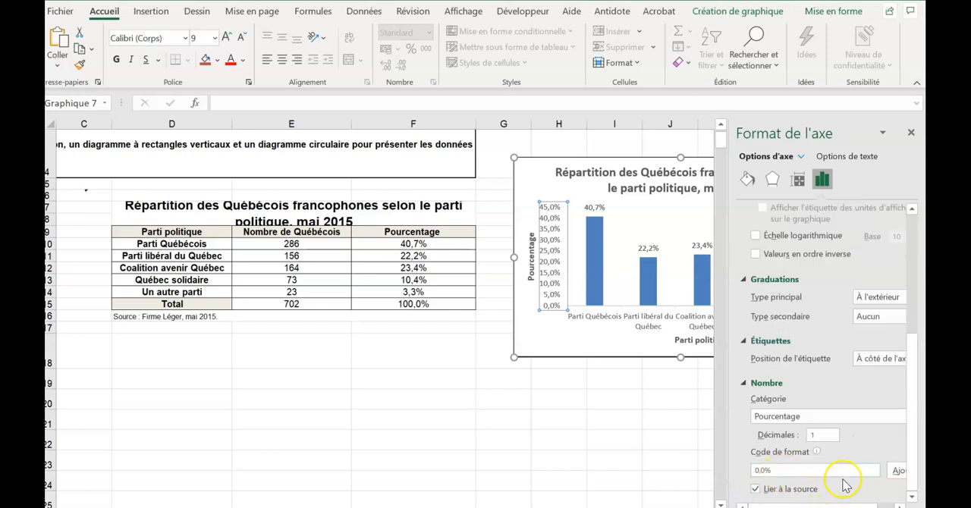
scroll(879, 412, "up", 5)
- Try texture, gradient and solid fills behind the vertical axis labels, and set the fill to Aucun remplissage
left_click(747, 179)
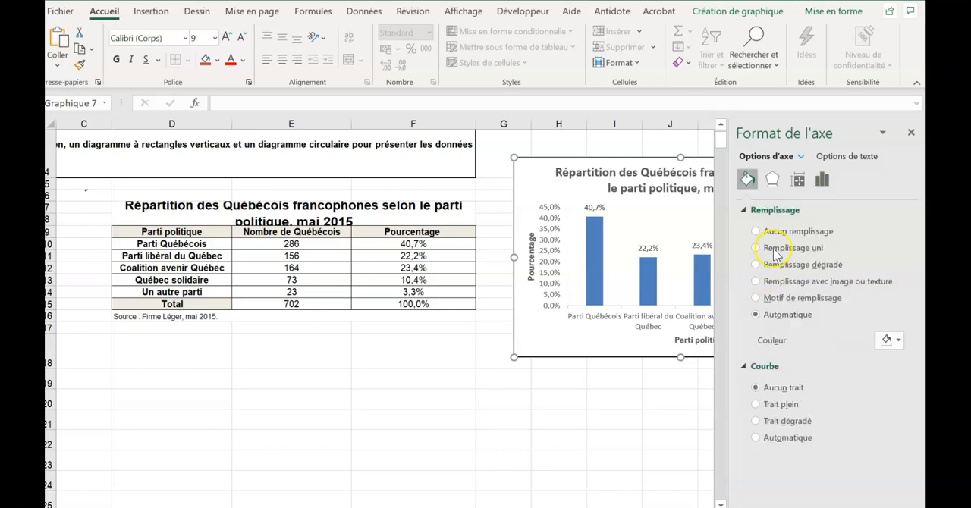
left_click(552, 258)
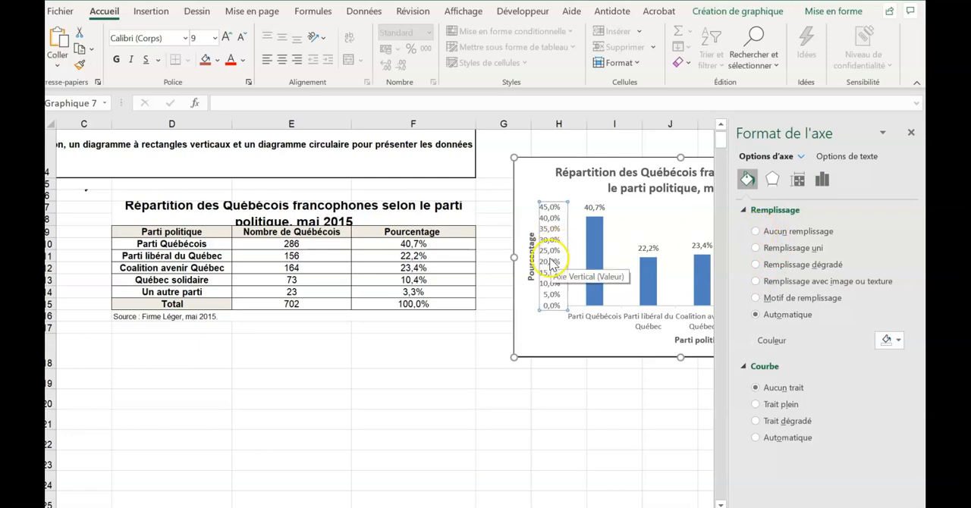
left_click(754, 281)
left_click(755, 265)
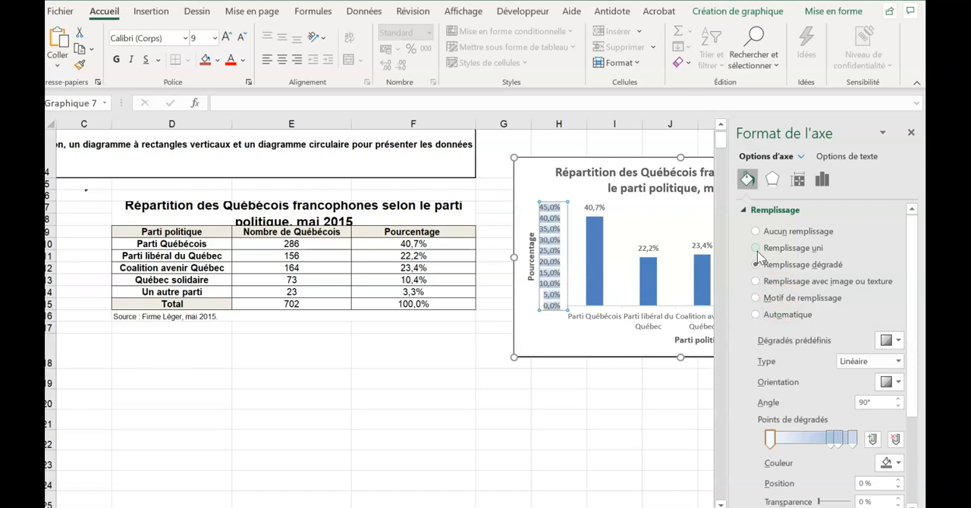
left_click(755, 248)
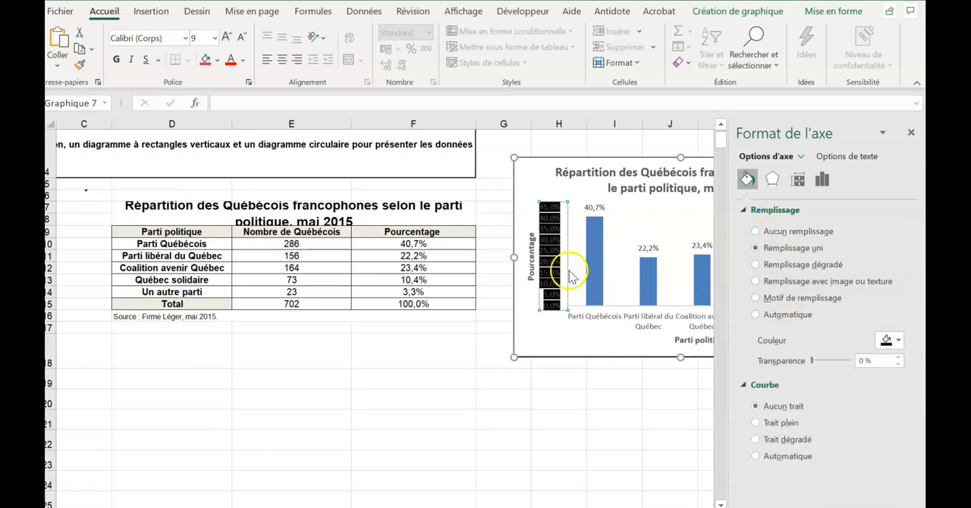
left_click(755, 232)
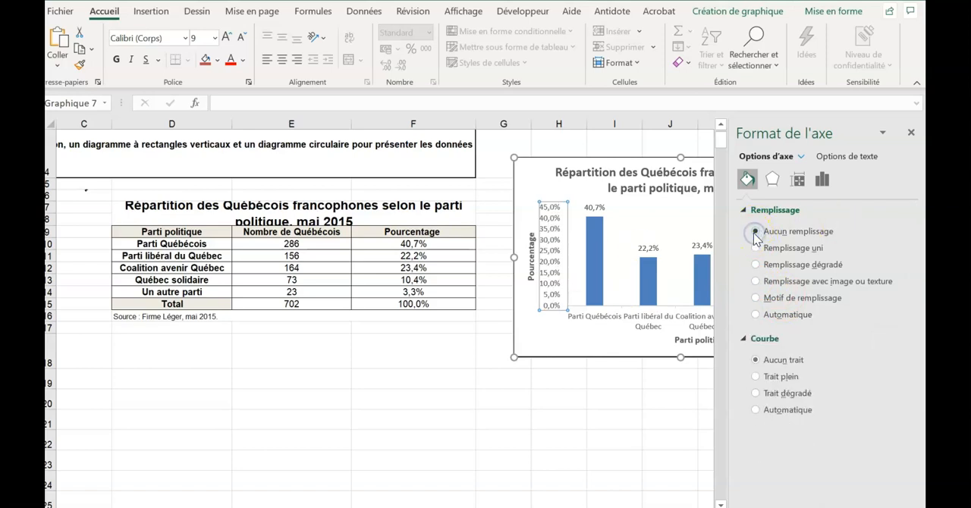
- Give the vertical axis a solid line (Trait plein), trying purple and settling on black
left_click(755, 376)
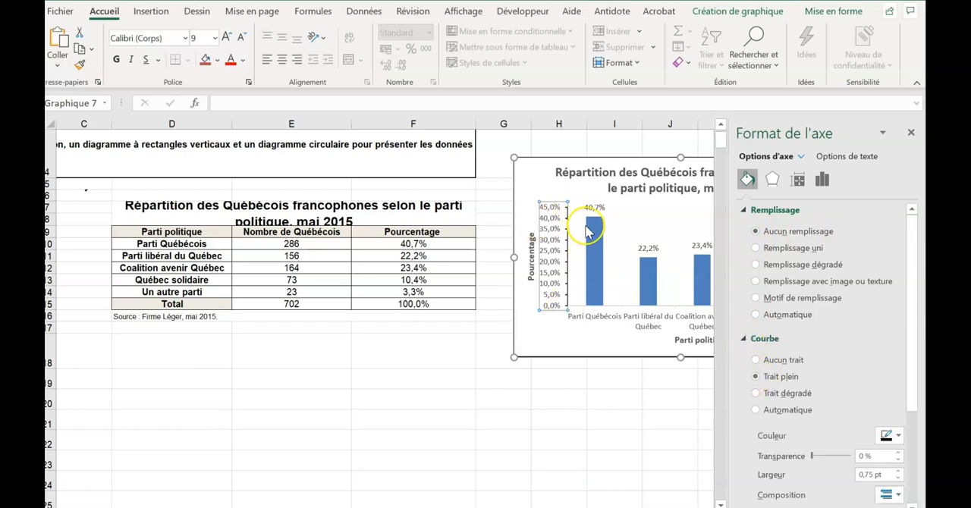
left_click(896, 435)
left_click(915, 399)
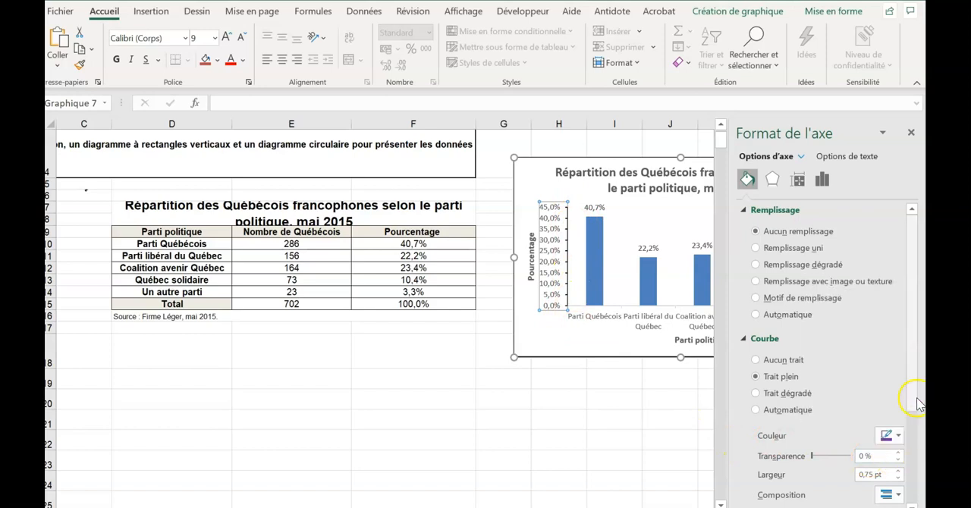
left_click(896, 436)
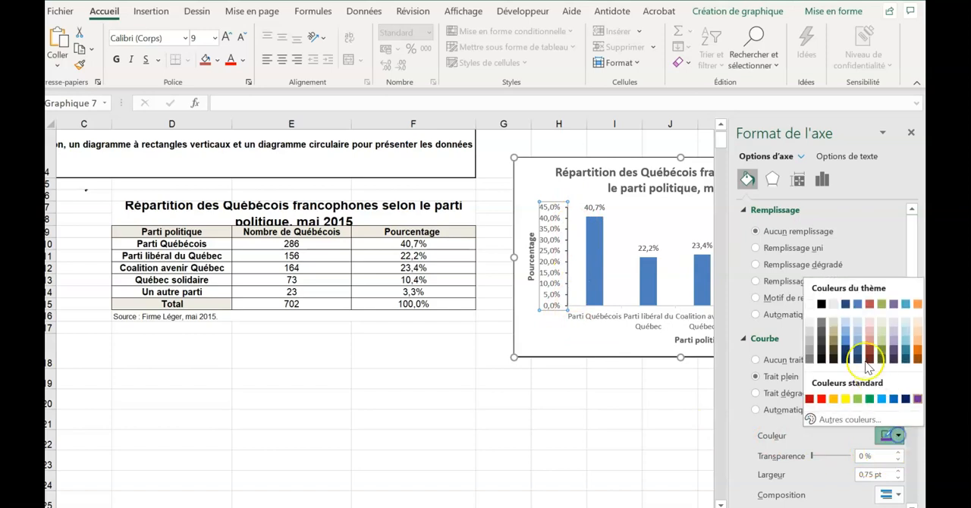
left_click(825, 306)
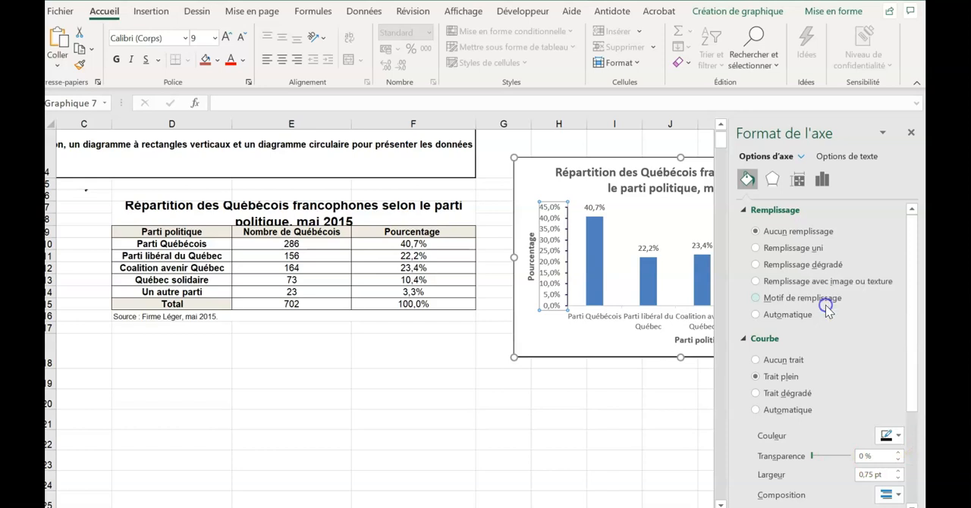
left_click(595, 345)
- Give the horizontal axis a solid line (Trait plein) and close the formatting settings
left_click(639, 327)
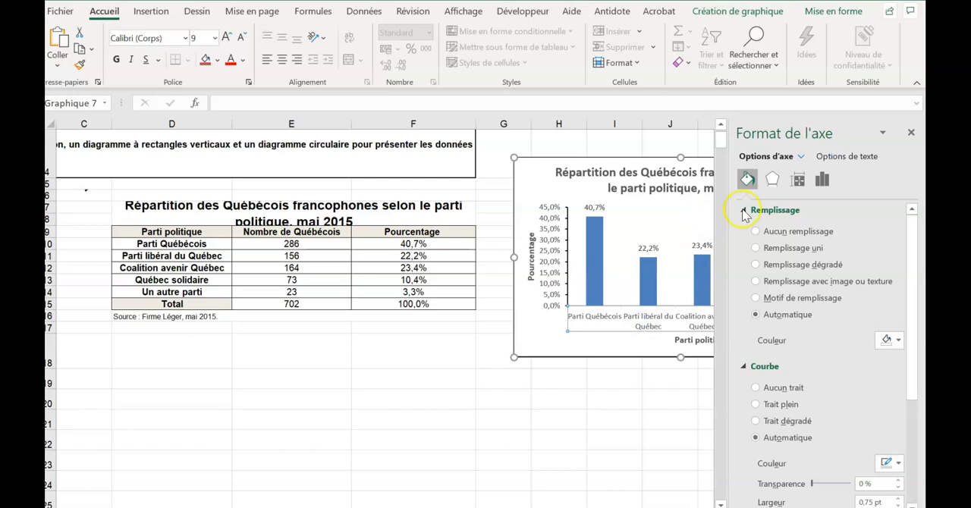
left_click(755, 406)
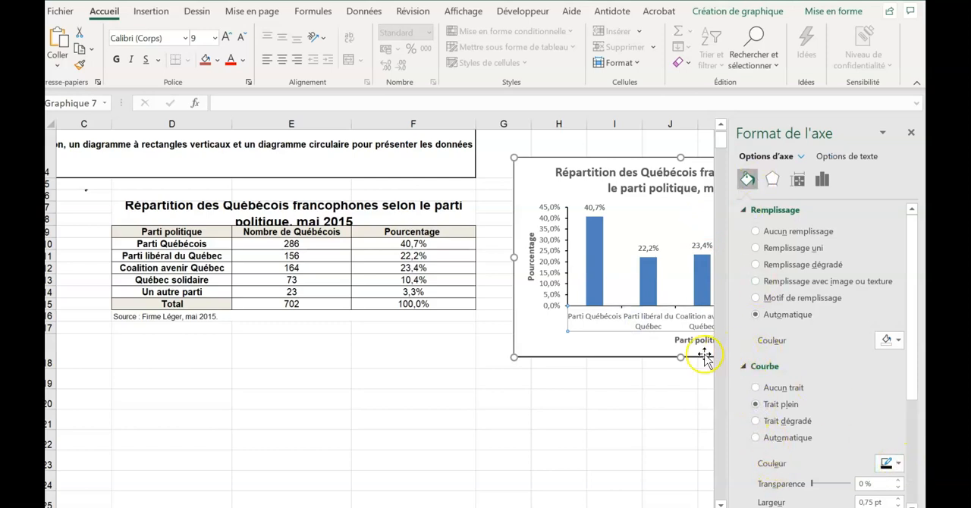
left_click(818, 184)
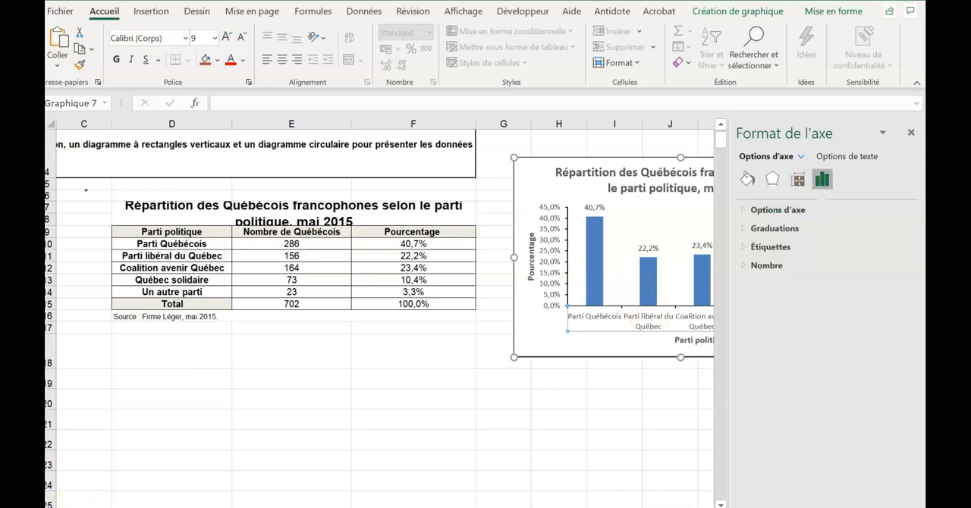
left_click(536, 339)
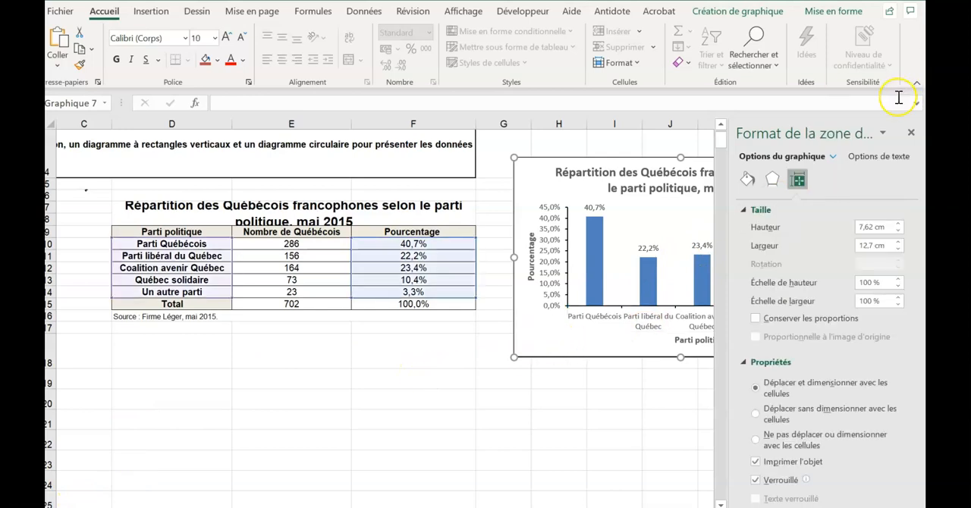
left_click(911, 132)
- Set the horizontal axis's major tick mark type to Aucun and close the formatting settings
left_click(687, 305)
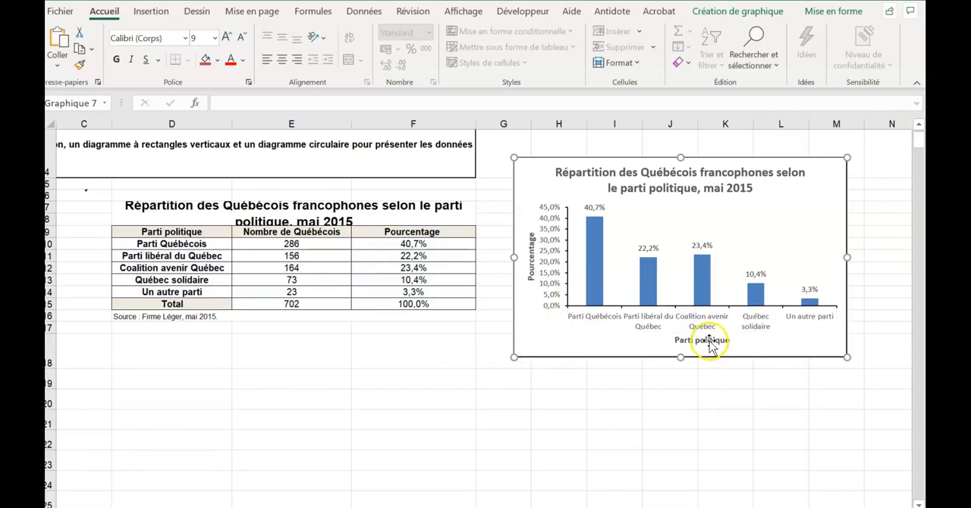
right_click(710, 345)
left_click(669, 322)
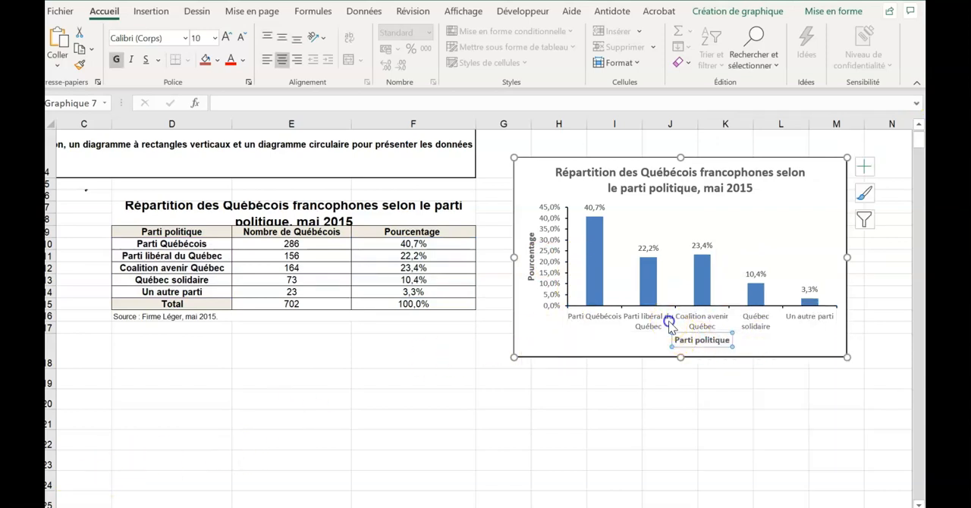
left_click(670, 322)
right_click(670, 323)
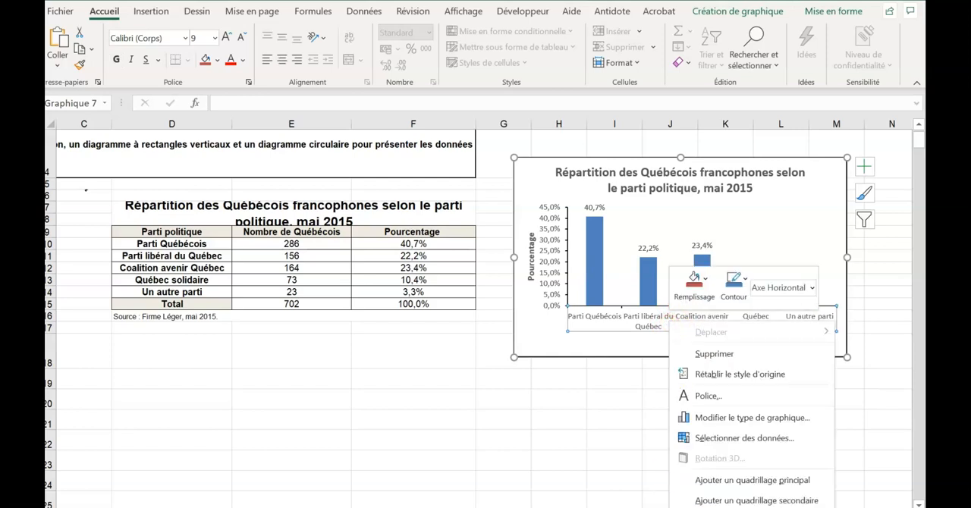
left_click(731, 506)
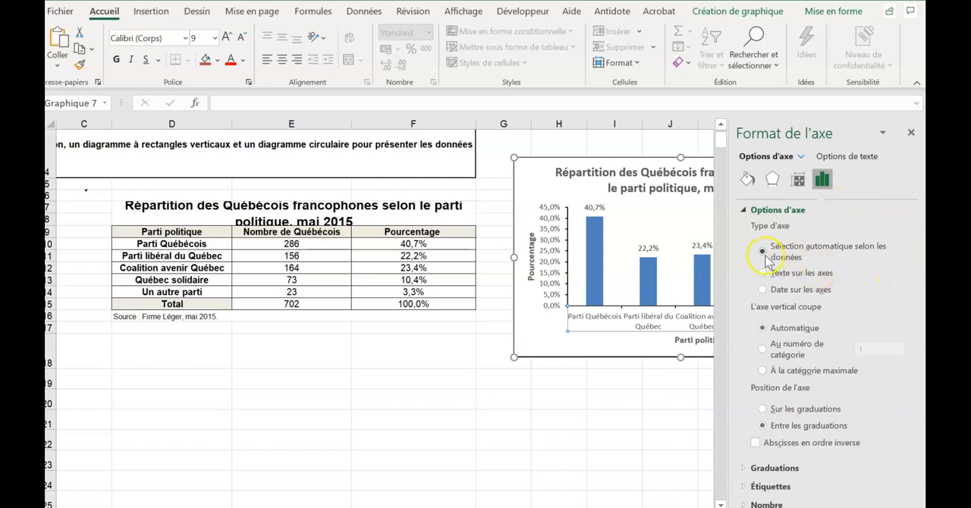
left_click(746, 469)
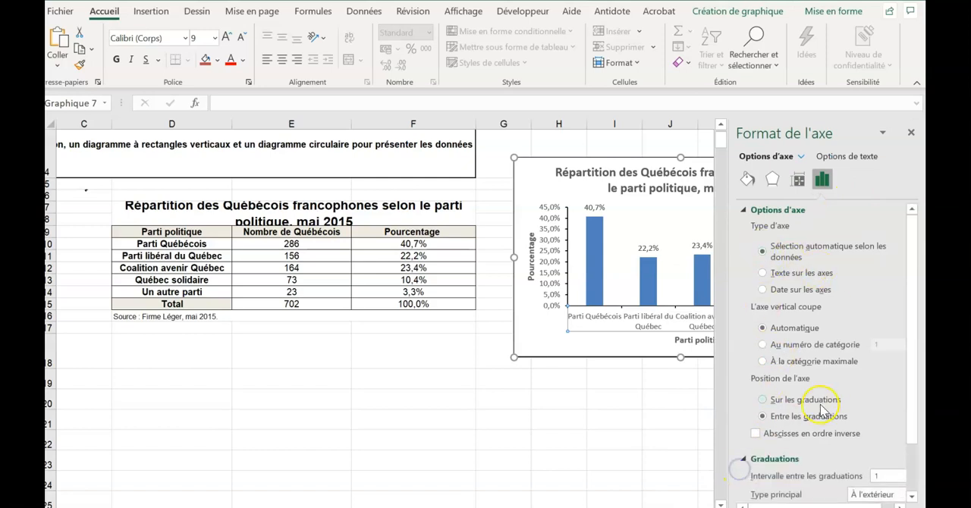
scroll(826, 414, "down", 2)
left_click(898, 435)
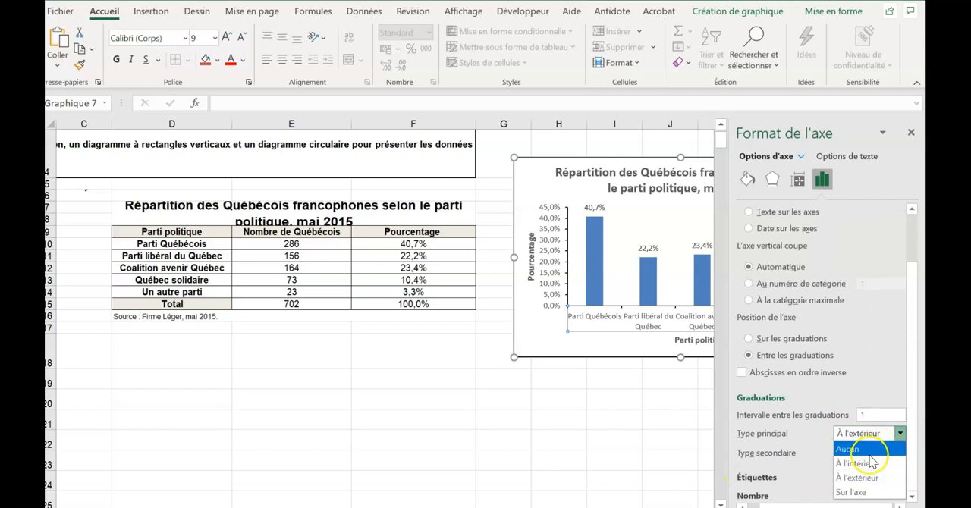
left_click(849, 449)
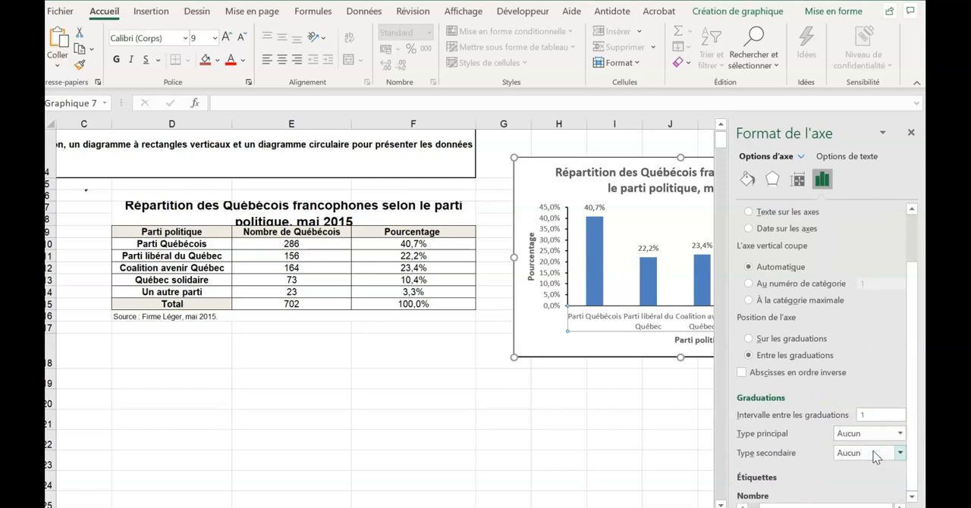
left_click(566, 340)
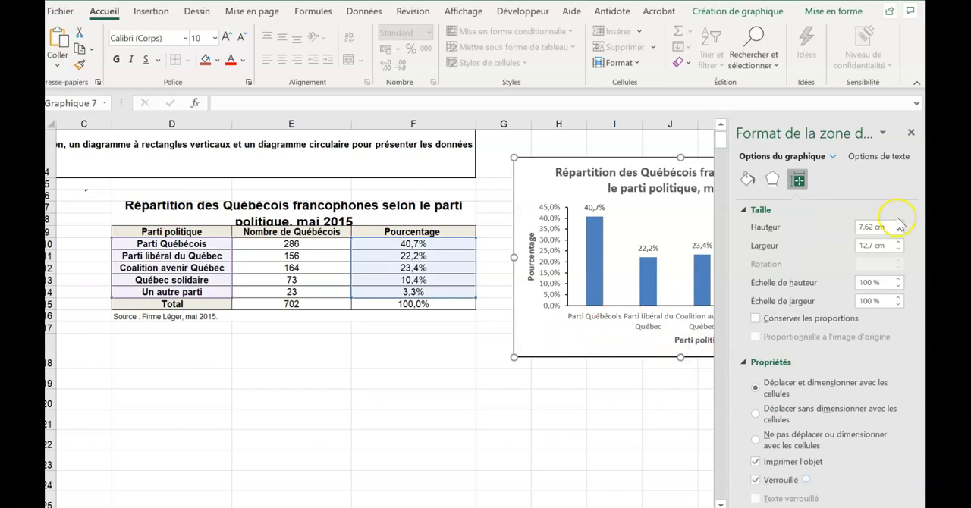
left_click(910, 134)
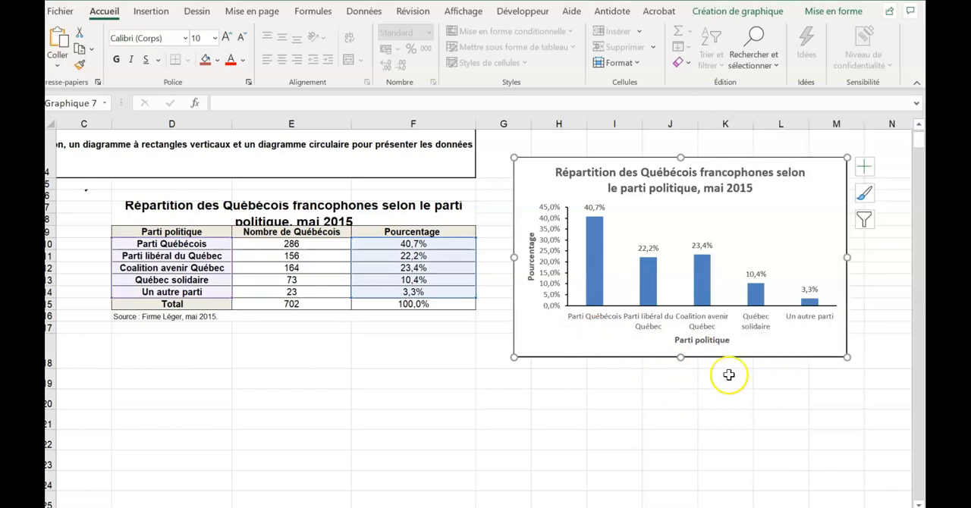
- Try the À l'intérieur and Sur l'axe major tick mark types on the vertical axis, and restore À l'extérieur
left_click(642, 322)
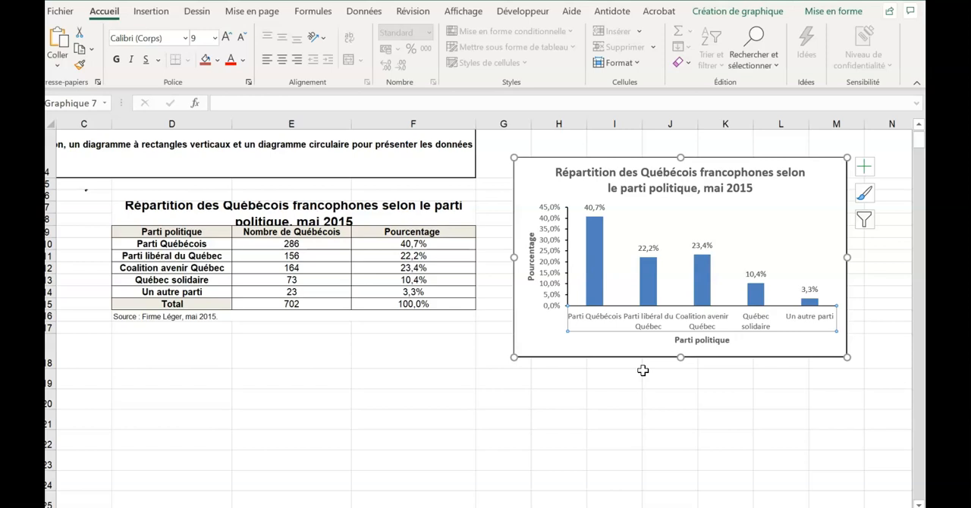
mouse_move(594, 307)
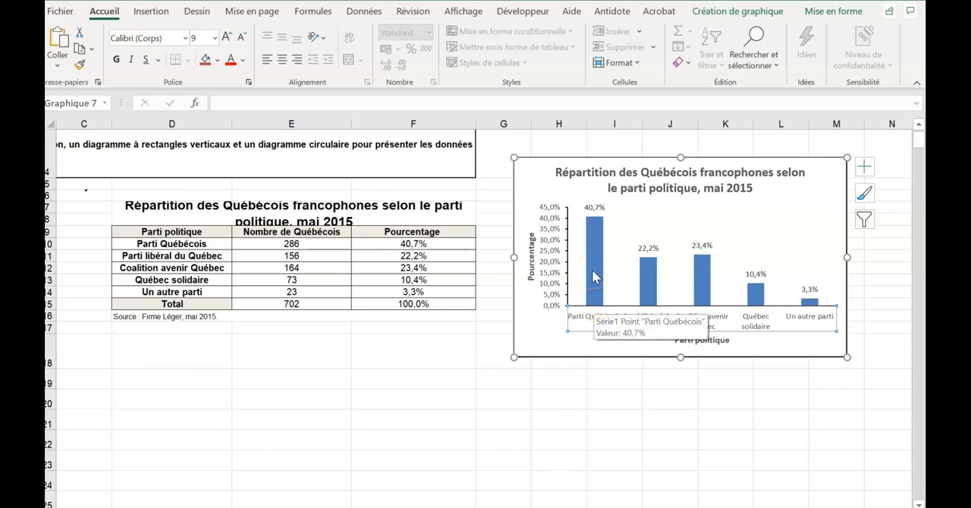
left_click(554, 264)
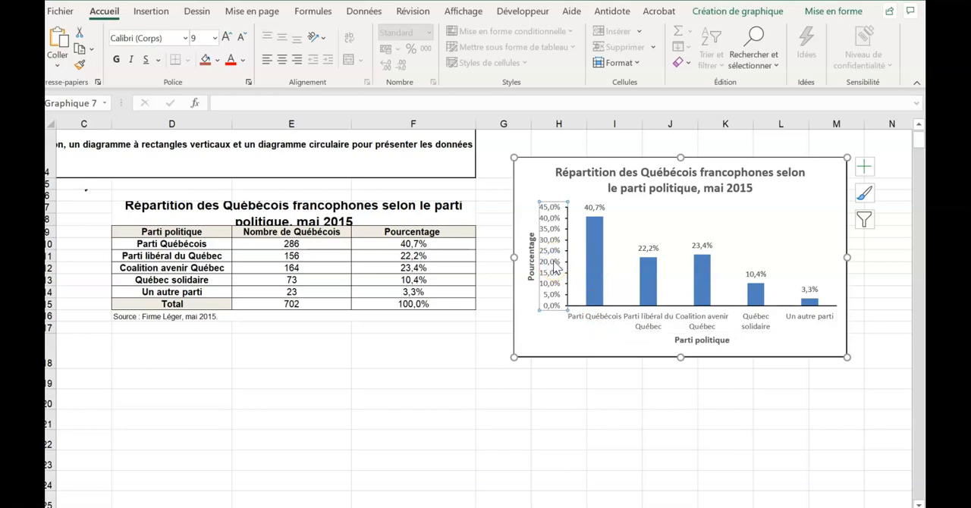
right_click(555, 267)
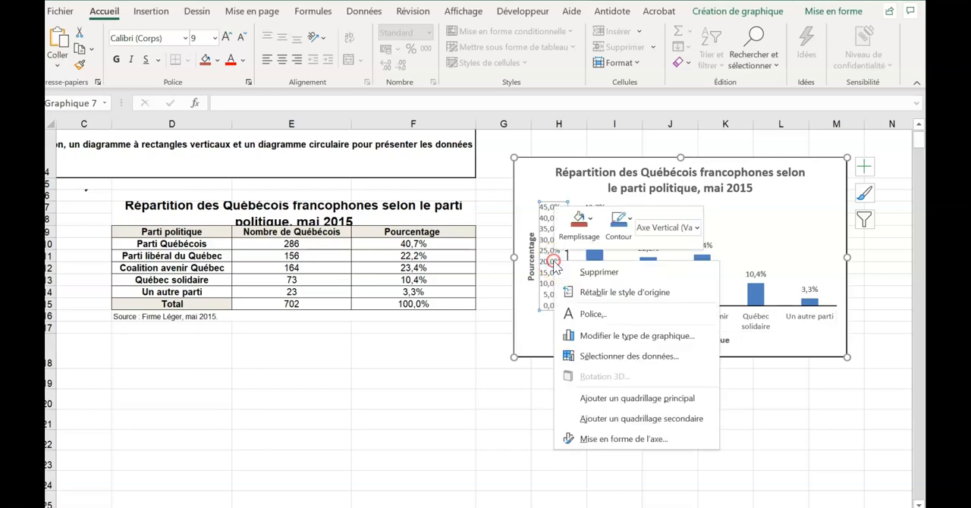
left_click(595, 445)
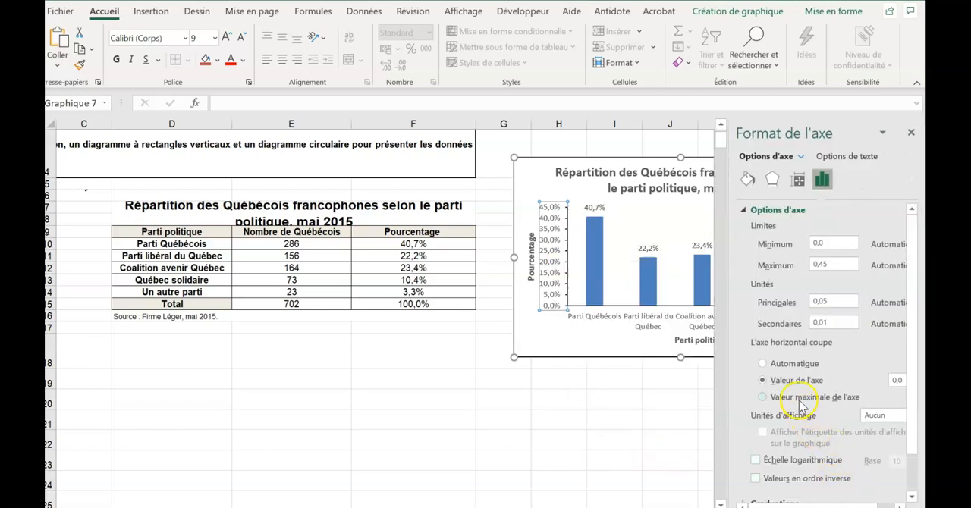
scroll(799, 404, "down", 2)
left_click(746, 458)
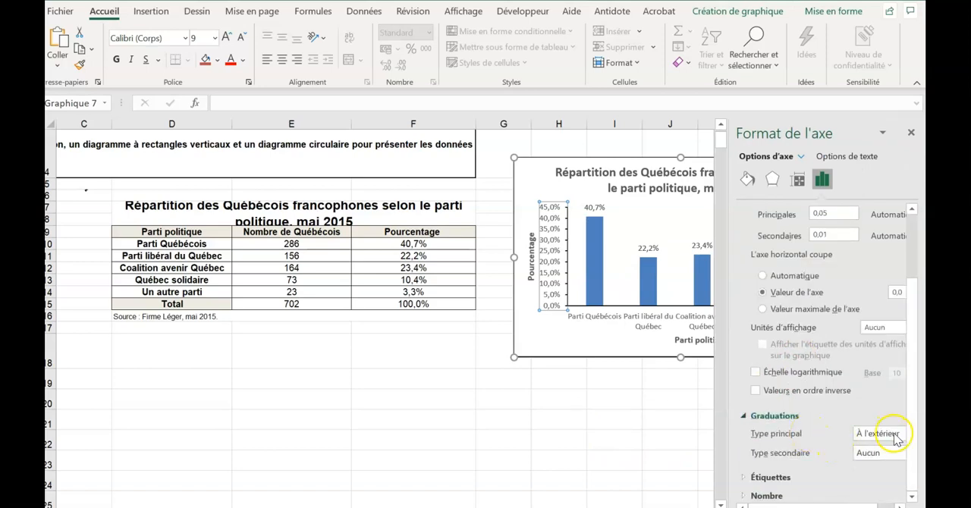
left_click(897, 438)
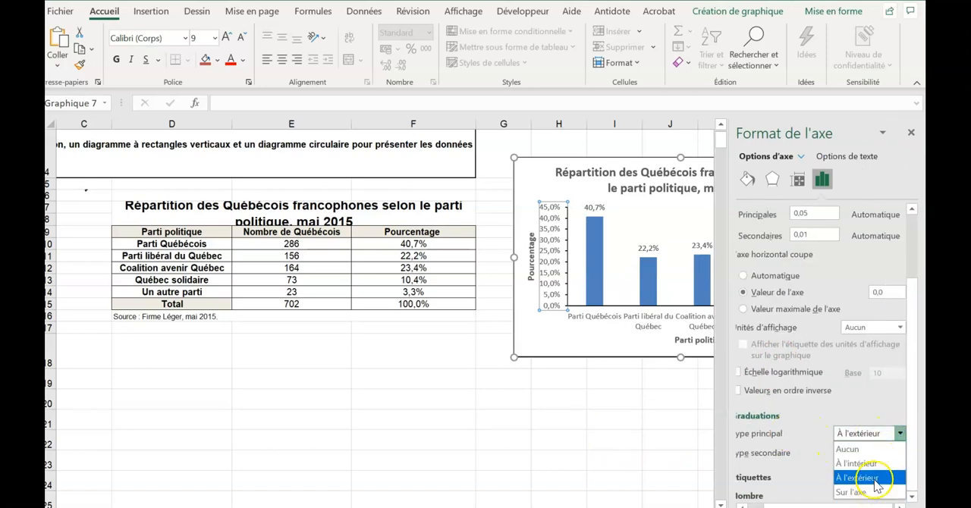
left_click(874, 464)
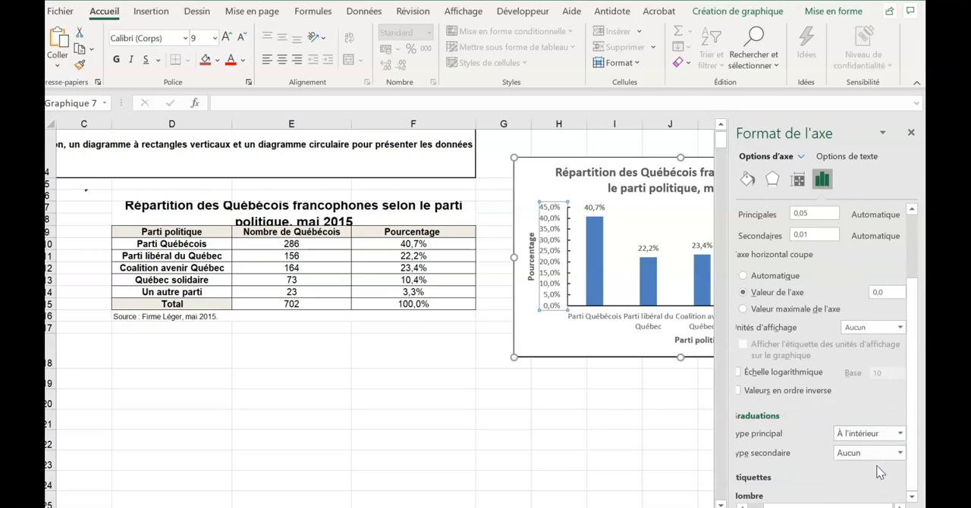
left_click(876, 434)
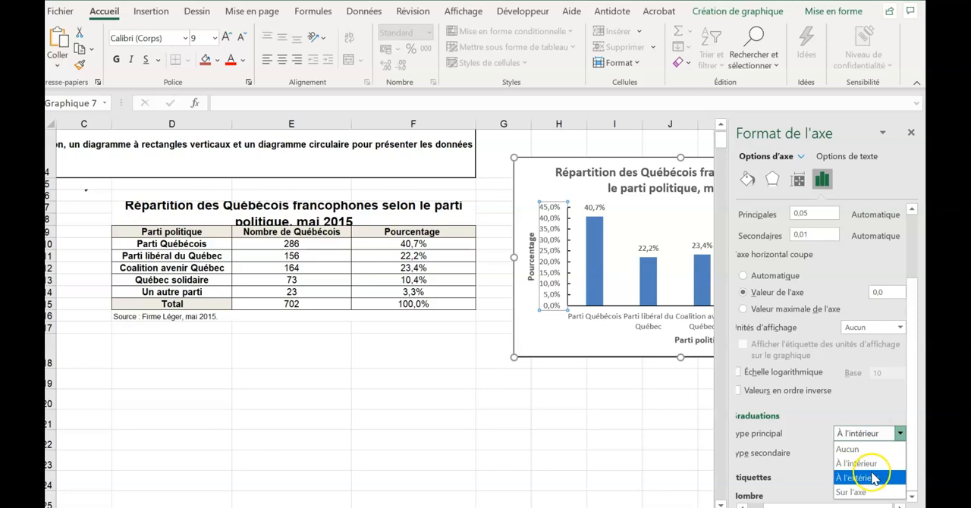
left_click(864, 491)
left_click(879, 443)
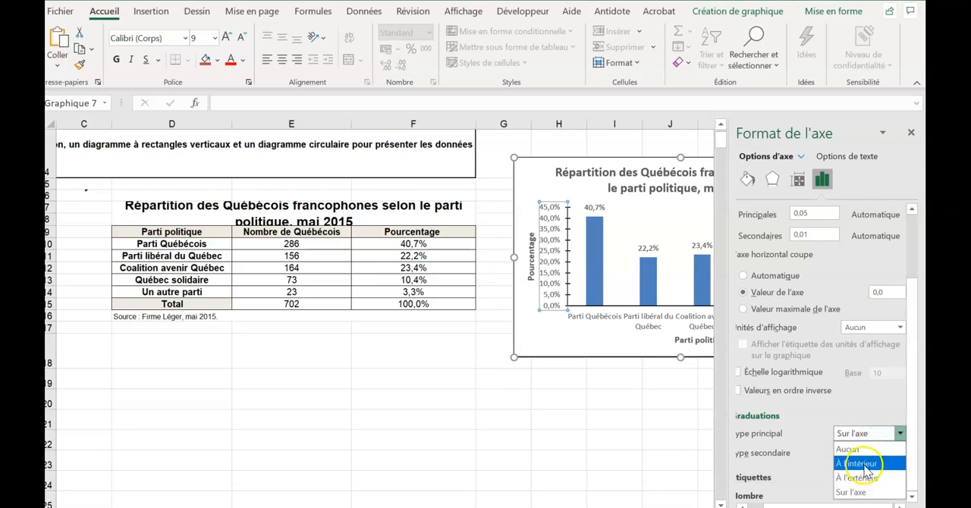
left_click(868, 476)
left_click(558, 342)
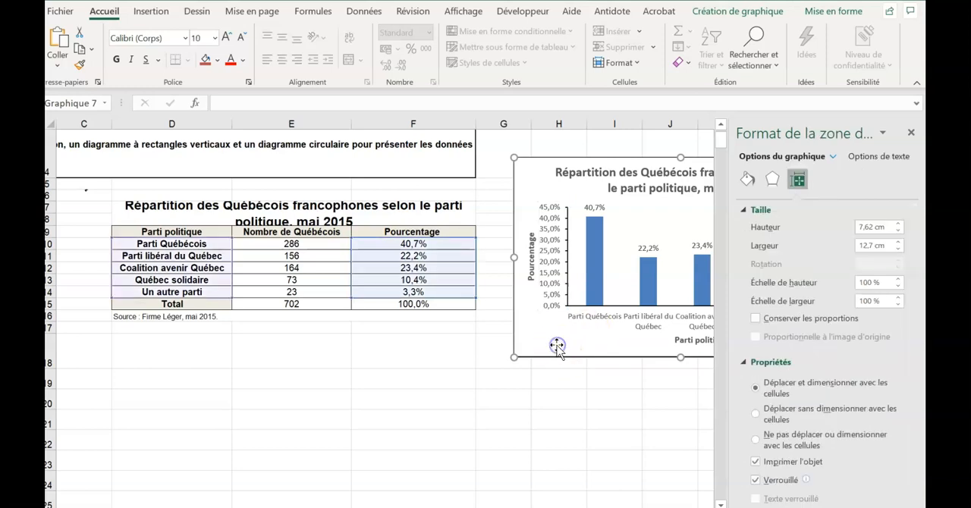
left_click(911, 134)
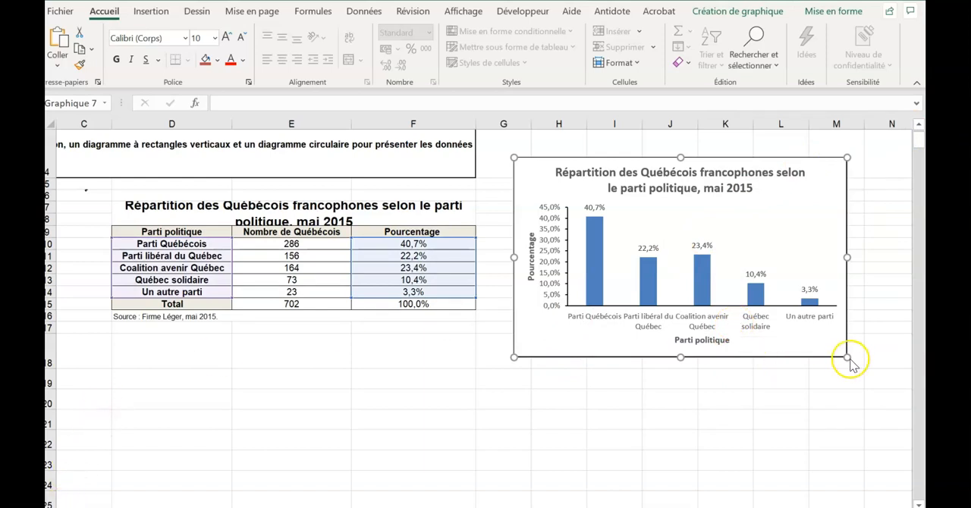
- Enlarge the chart in both width and height and move it up beside the data table
left_click_drag(846, 358, 893, 381)
mouse_move(876, 164)
left_mouse_down()
mouse_move(869, 249)
mouse_move(869, 147)
left_mouse_up()
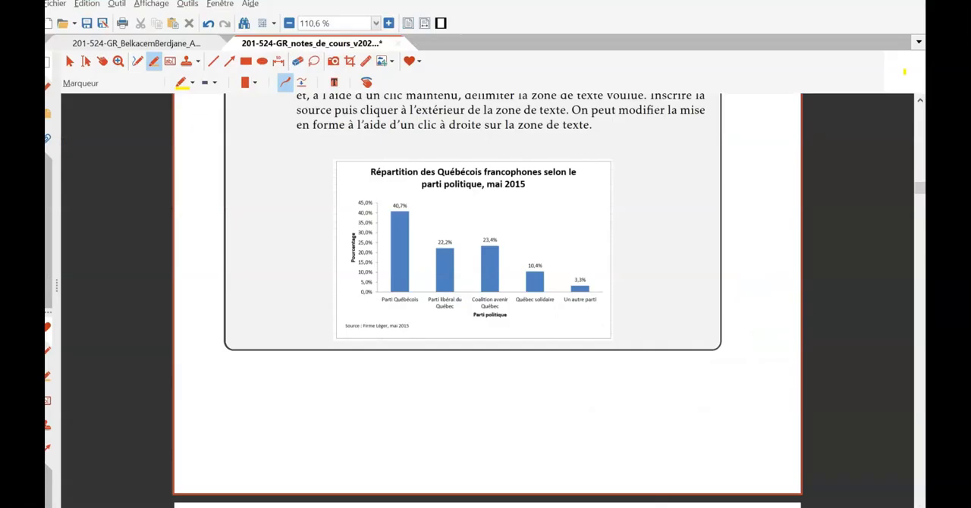
- Return from the course notes to the Excel workbook and open the text insertion options with the chart selected
left_click(476, 501)
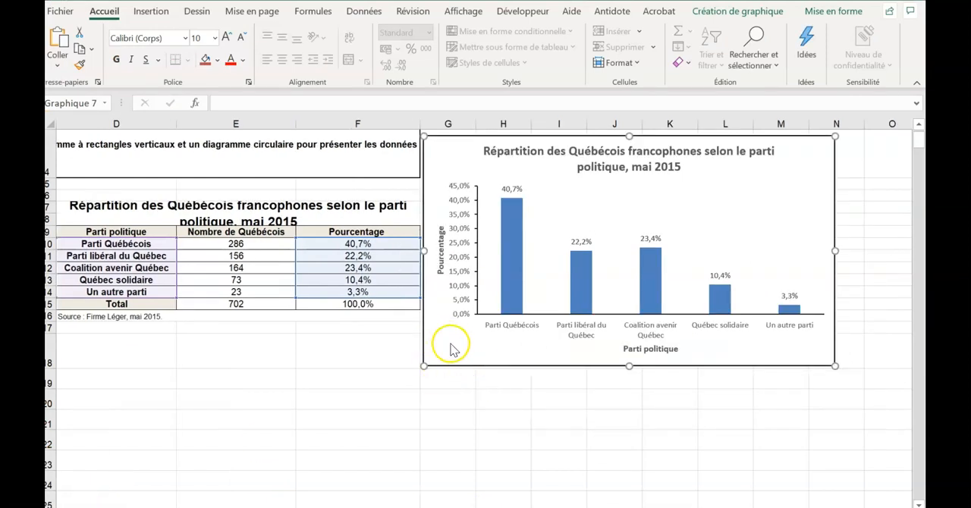
right_click(448, 345)
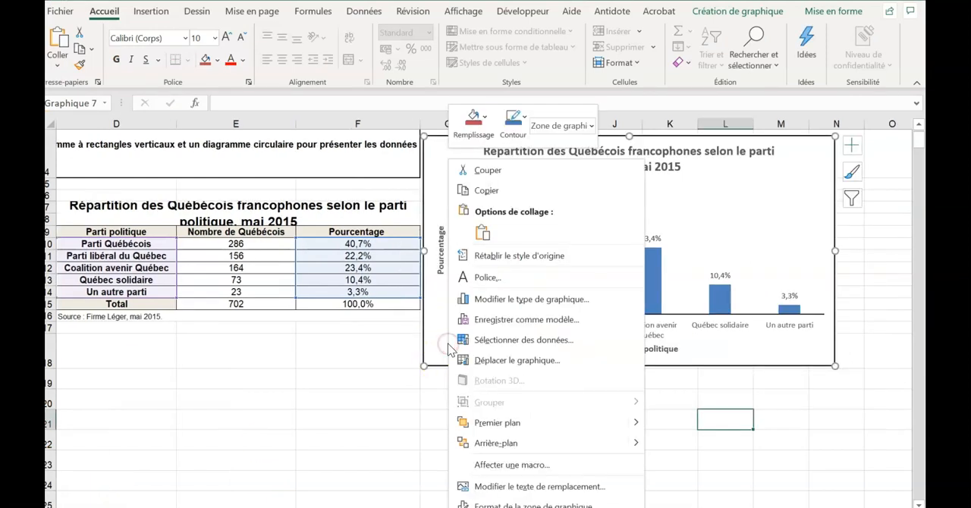
left_click(147, 12)
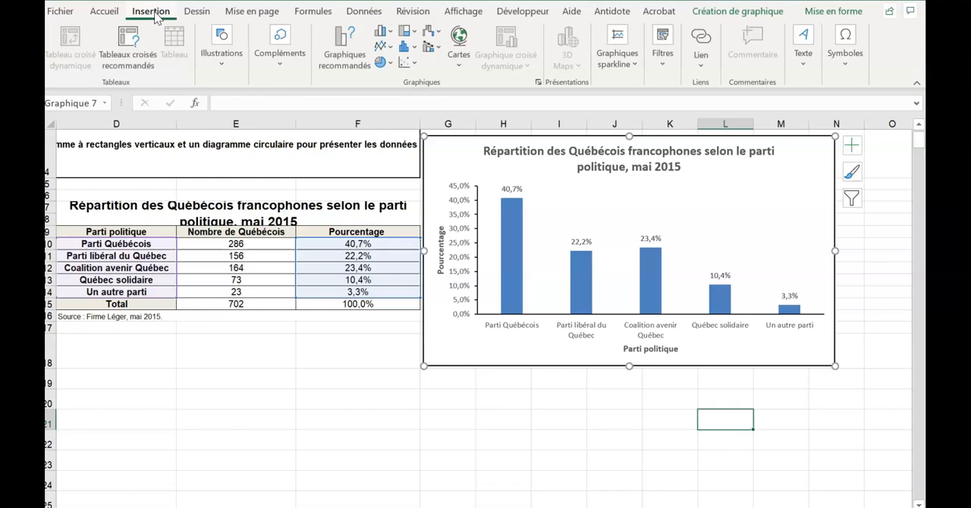
left_click(802, 45)
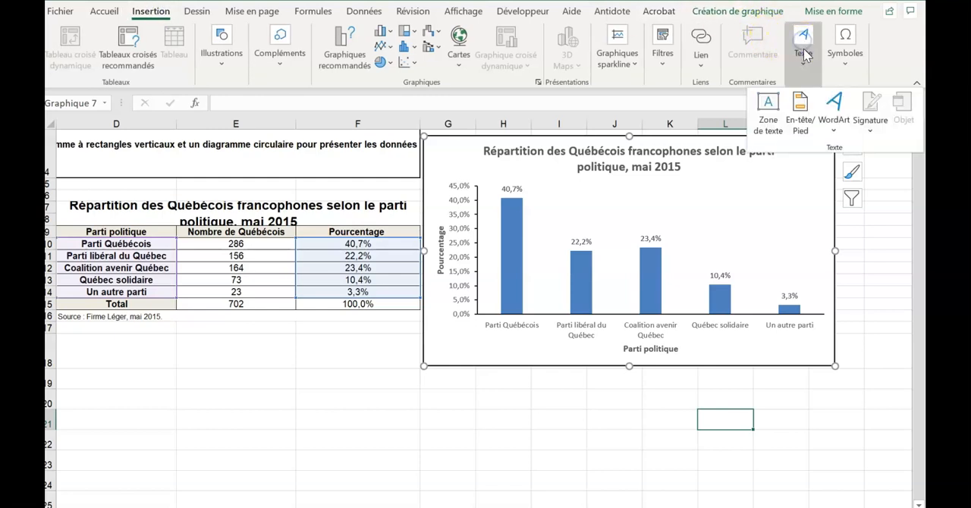
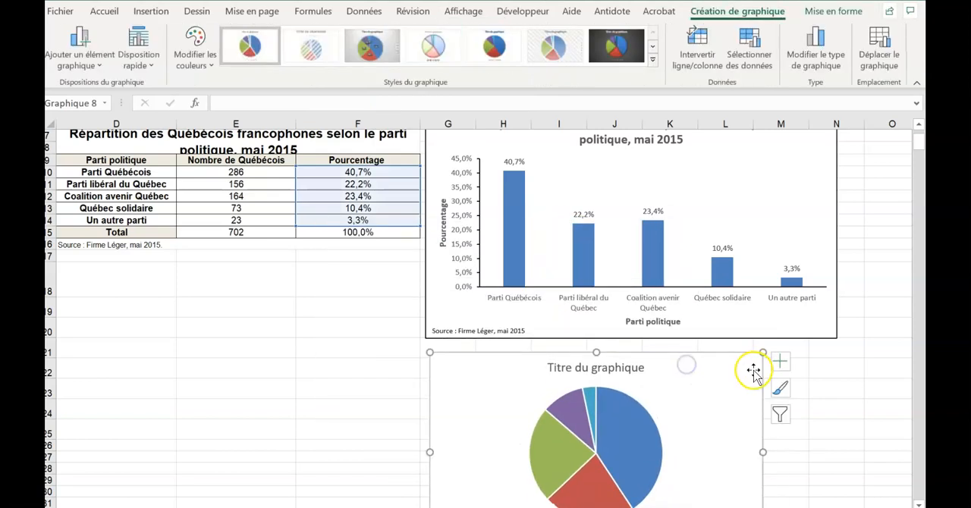
- Widen the pie chart to match the column chart and title it "Répartition des Québécois francophones selon le parti politique, mai 2015"
scroll(751, 370, "down", 3)
scroll(756, 372, "up", 1)
left_click_drag(762, 379, 837, 380)
left_click(595, 296)
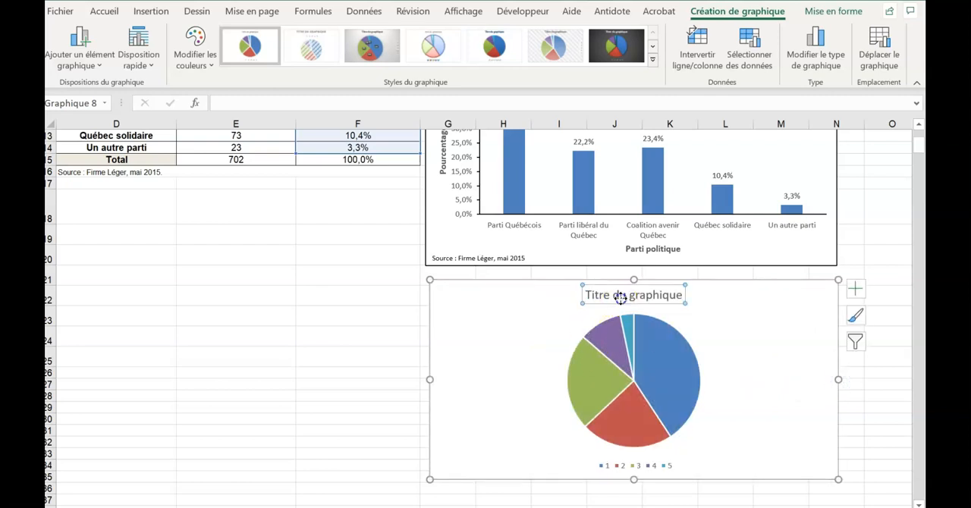
double_click(582, 296)
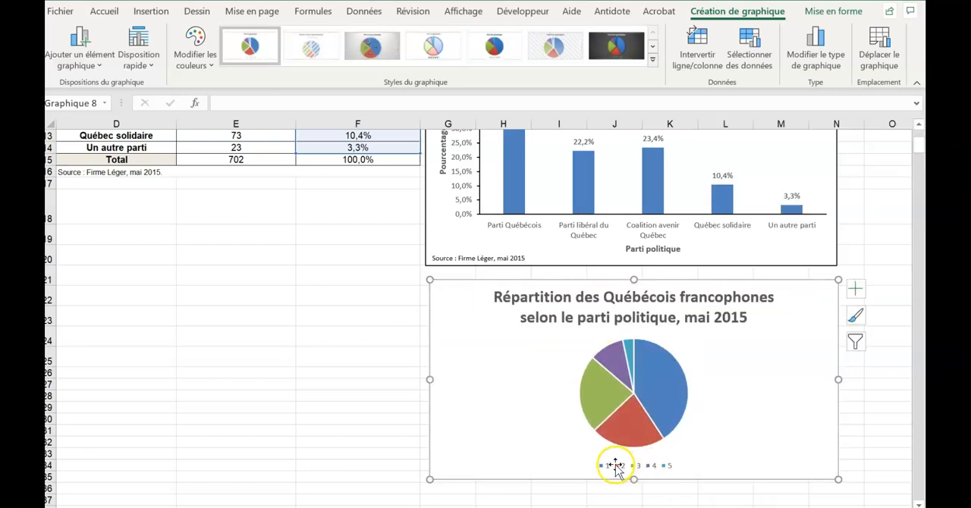
- Use the party names in D10:D14 as the pie chart's category labels through its data source settings
left_click(612, 466)
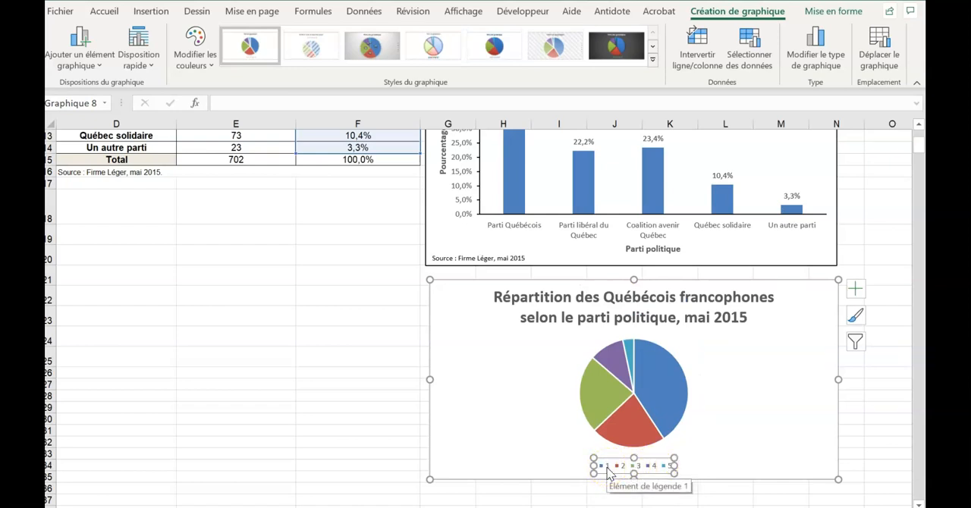
right_click(609, 473)
left_click(647, 462)
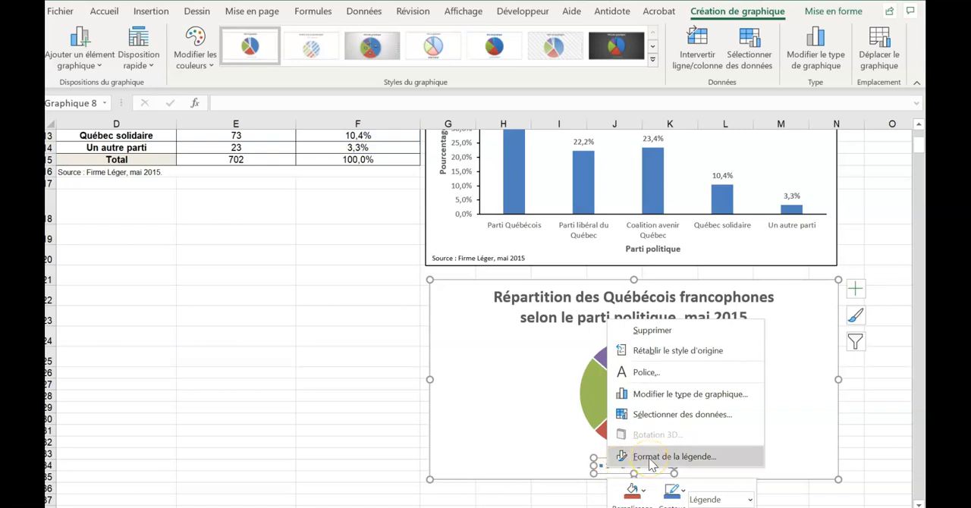
left_click(668, 423)
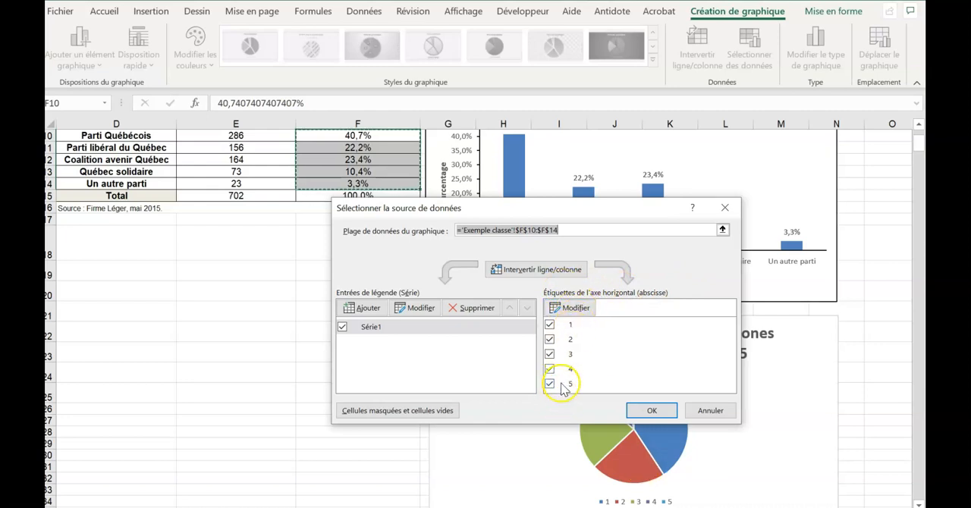
left_click(572, 309)
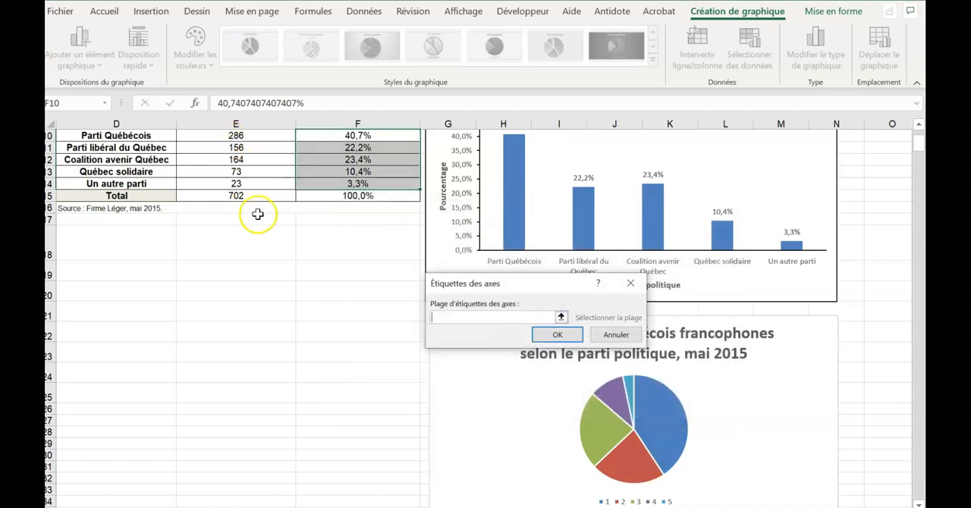
scroll(256, 211, "up", 3)
left_click_drag(135, 243, 139, 289)
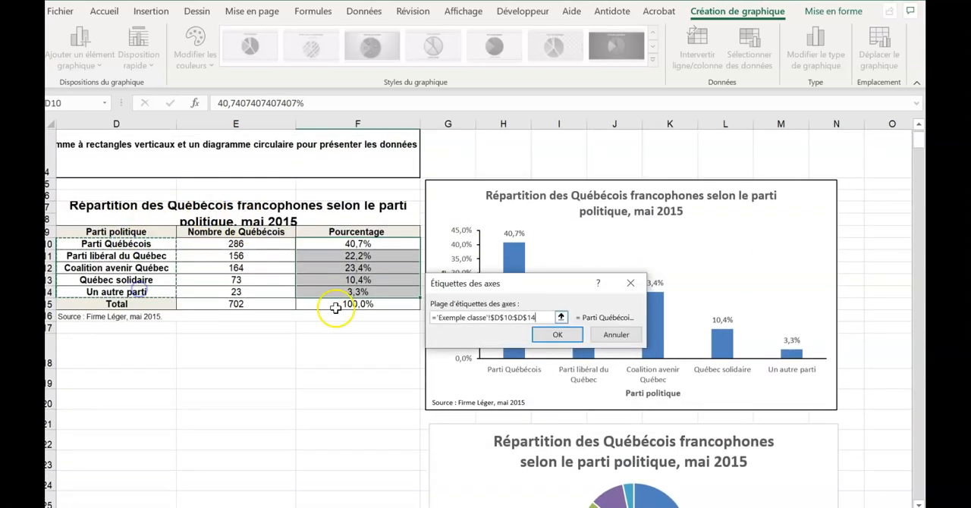
left_click(565, 334)
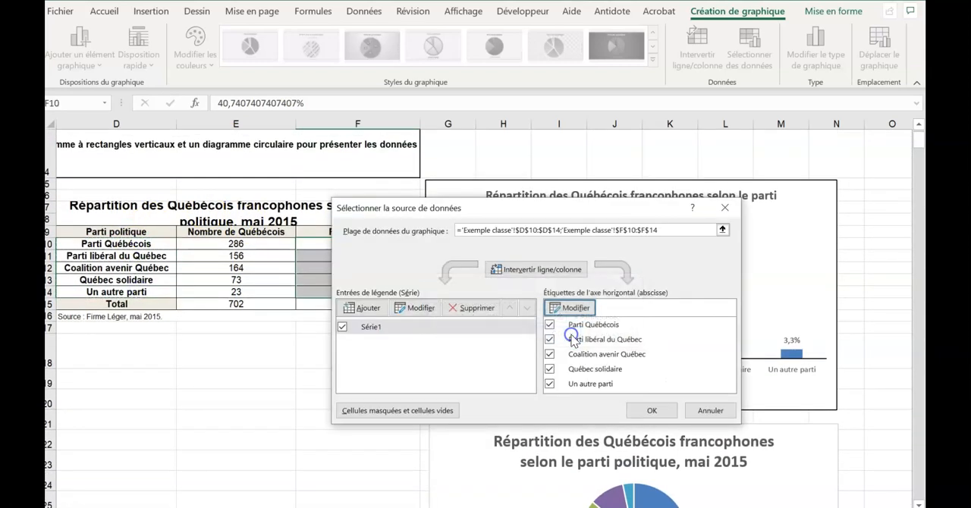
left_click(644, 410)
scroll(728, 385, "down", 5)
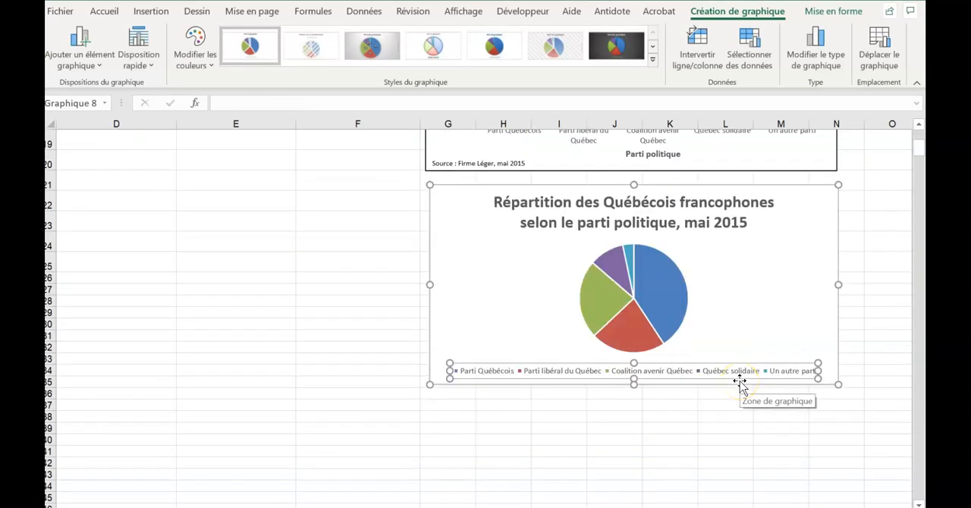
left_click(570, 369)
left_click(569, 370)
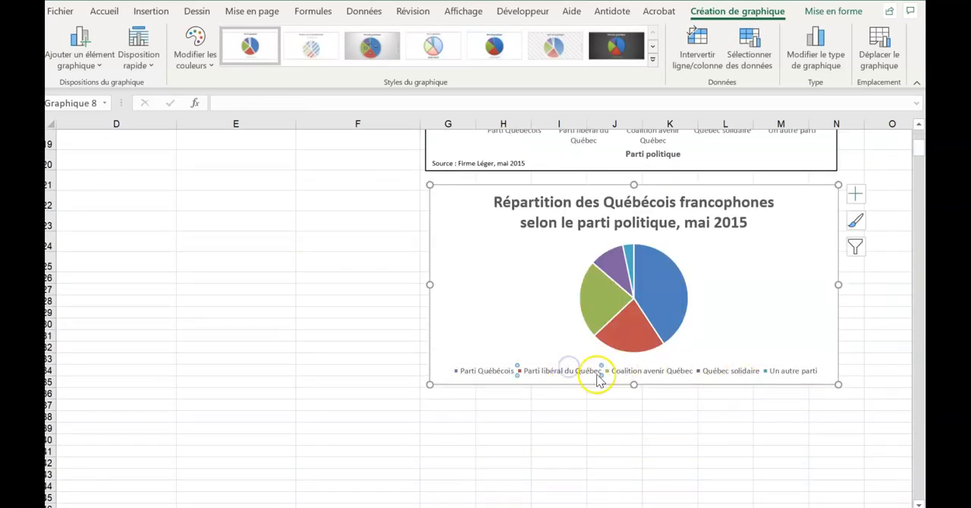
scroll(706, 331, "up", 1)
left_click(701, 431)
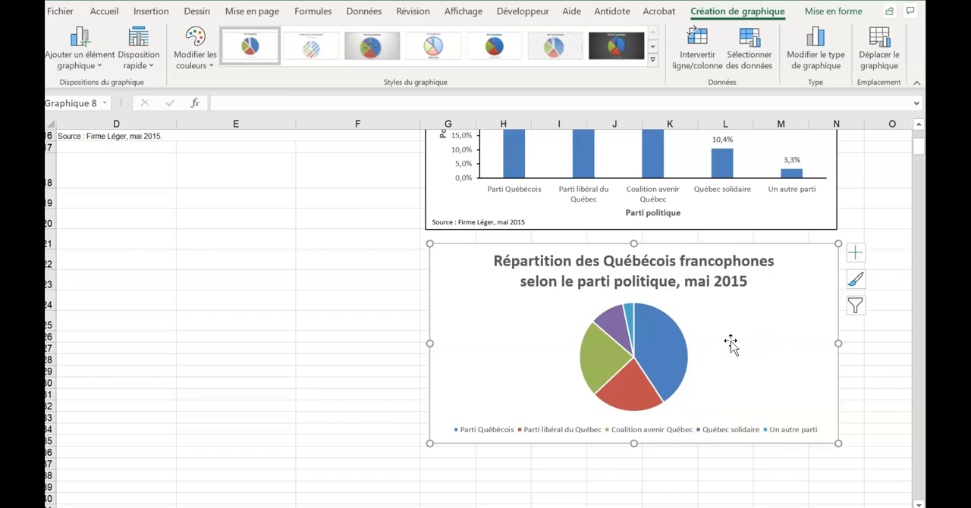
left_click(675, 334)
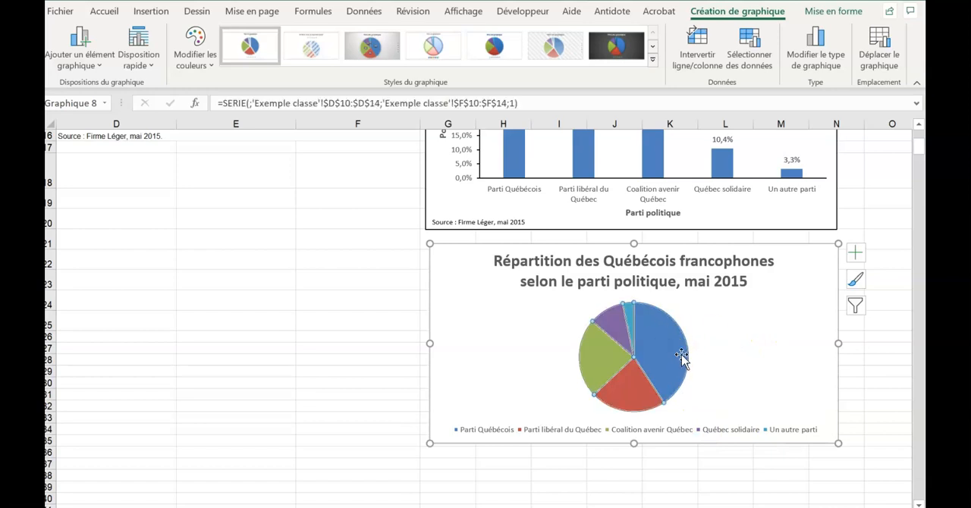
key("Escape")
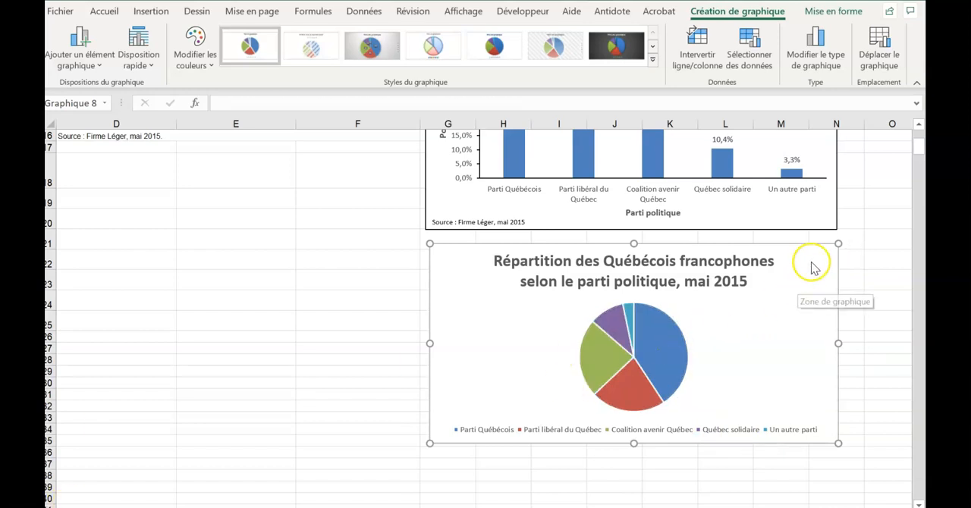
- Add data labels to the pie chart, and switch the legend off and back on
left_click(855, 254)
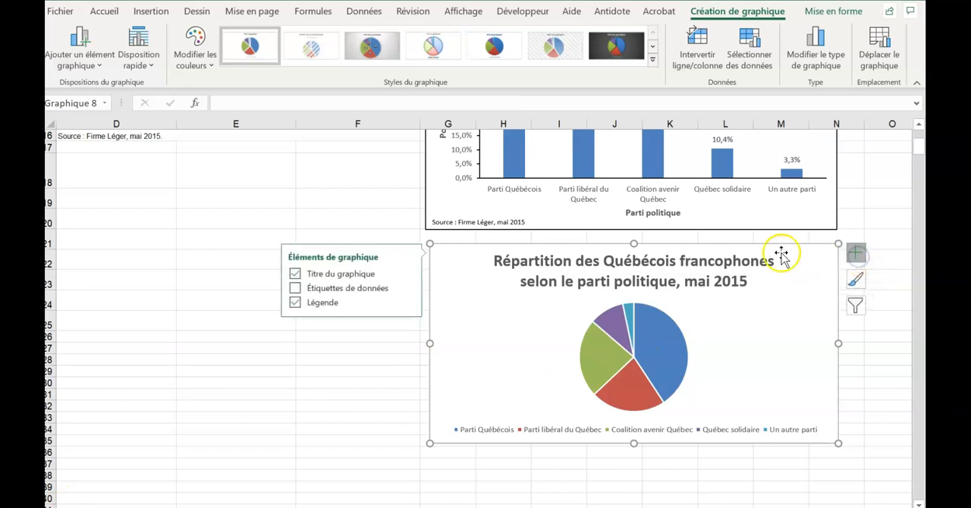
left_click(295, 289)
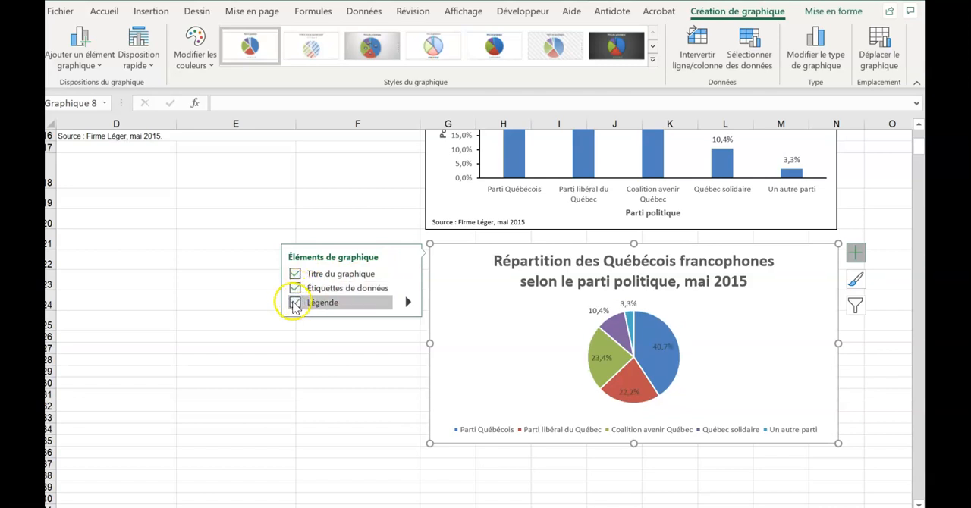
left_click(295, 303)
left_click(295, 303)
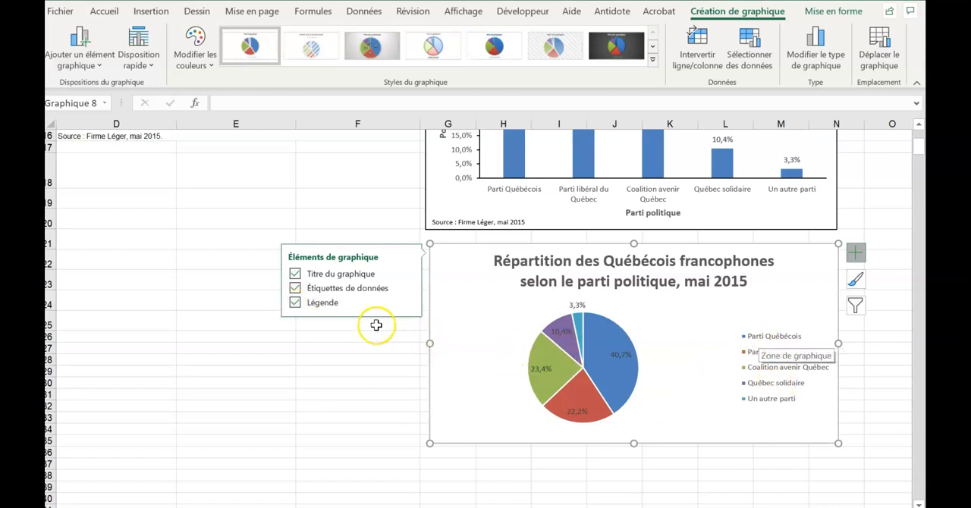
left_click(295, 288)
left_click(295, 289)
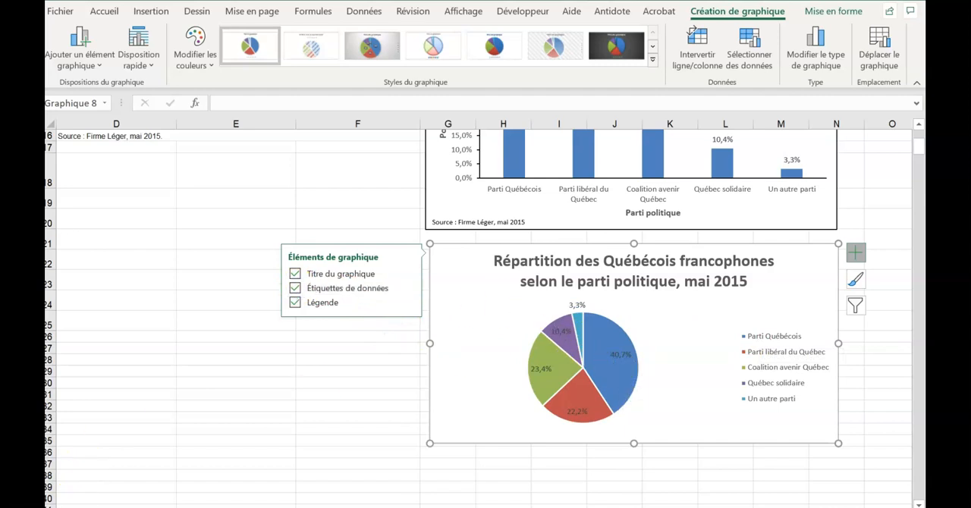
- Try moving the pie chart's legend slightly up and closer to the pie
left_click(783, 343)
left_click_drag(804, 331, 751, 317)
left_click(596, 342)
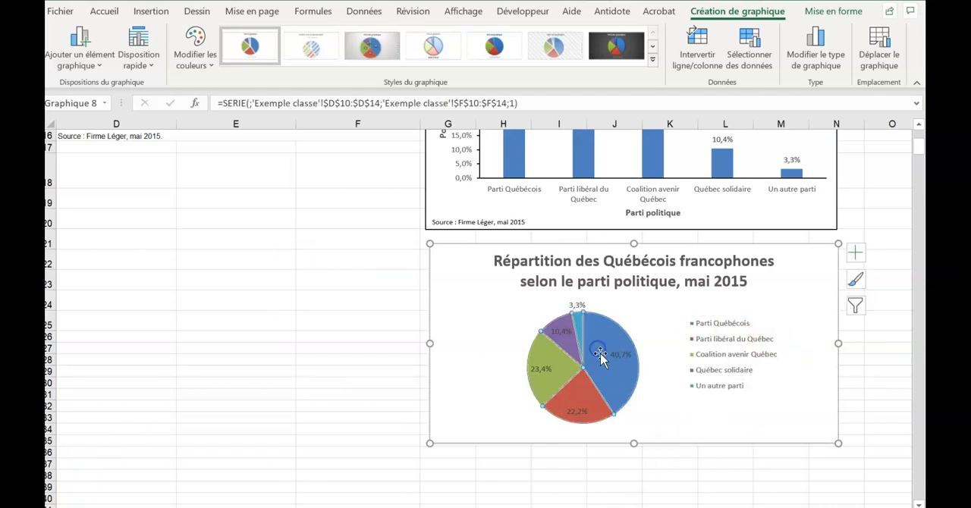
left_click(737, 345)
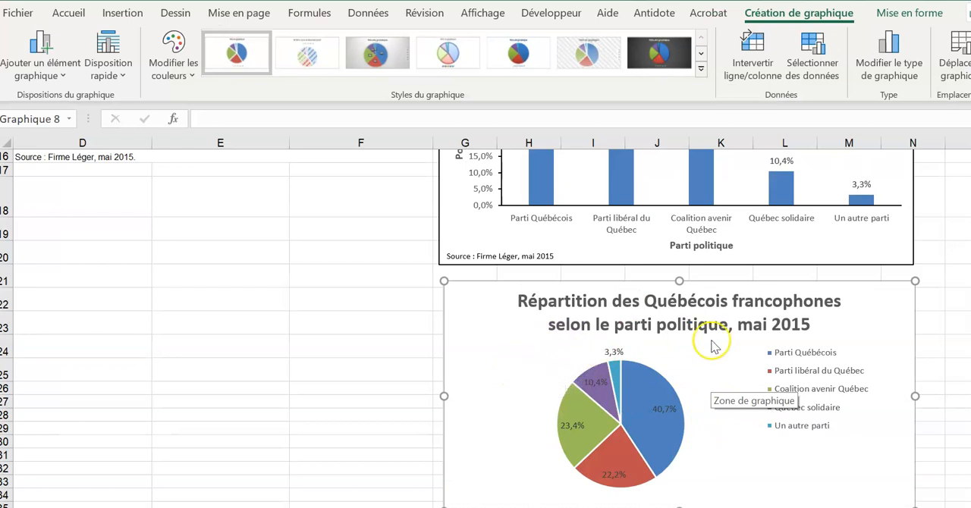
- Try reshaping the legend into a wide two-row block and moving it over the lower part of the pie
left_click(826, 357)
left_click_drag(847, 353, 832, 365)
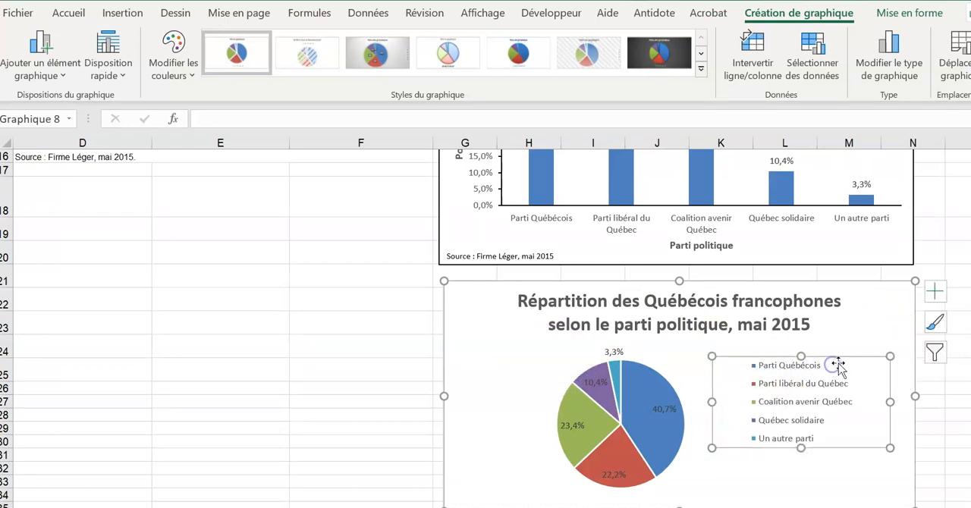
left_click_drag(888, 447, 877, 386)
left_click_drag(711, 373, 480, 384)
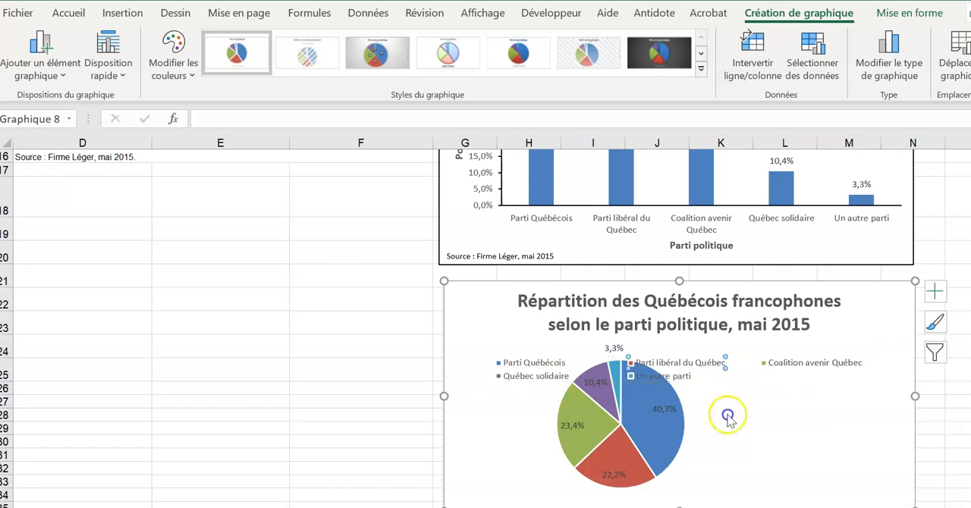
left_click(758, 363)
left_click(746, 356)
left_click_drag(740, 357, 713, 479)
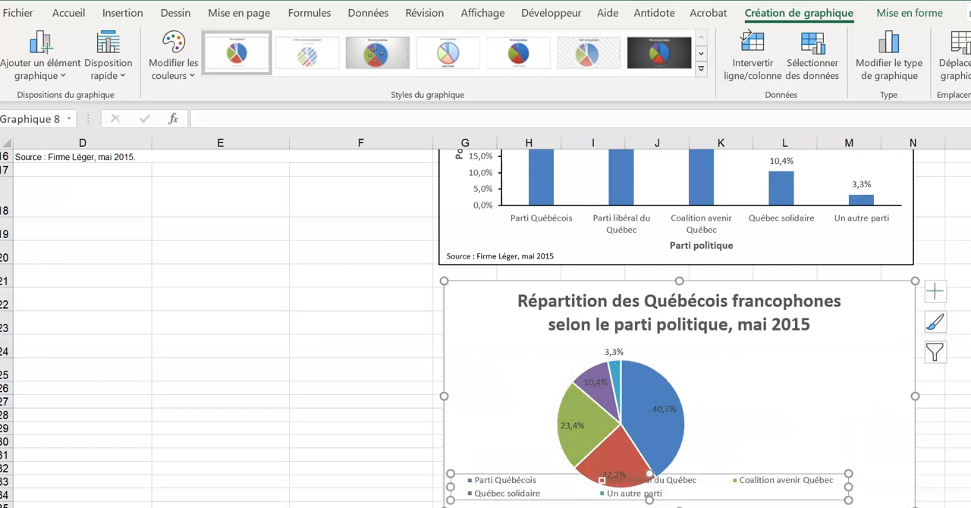
- Try the Haut and Bas legend positions on the pie chart, and settle on Droite
left_click(935, 292)
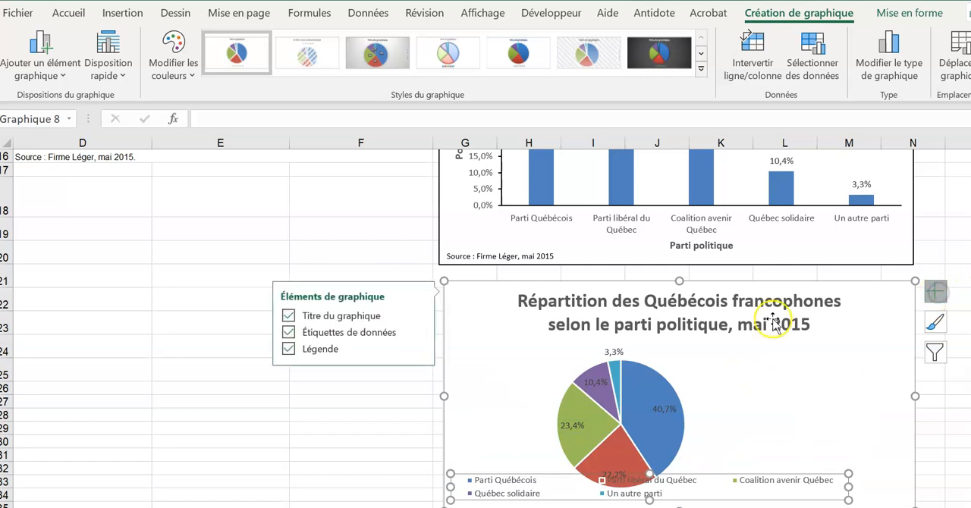
mouse_move(382, 353)
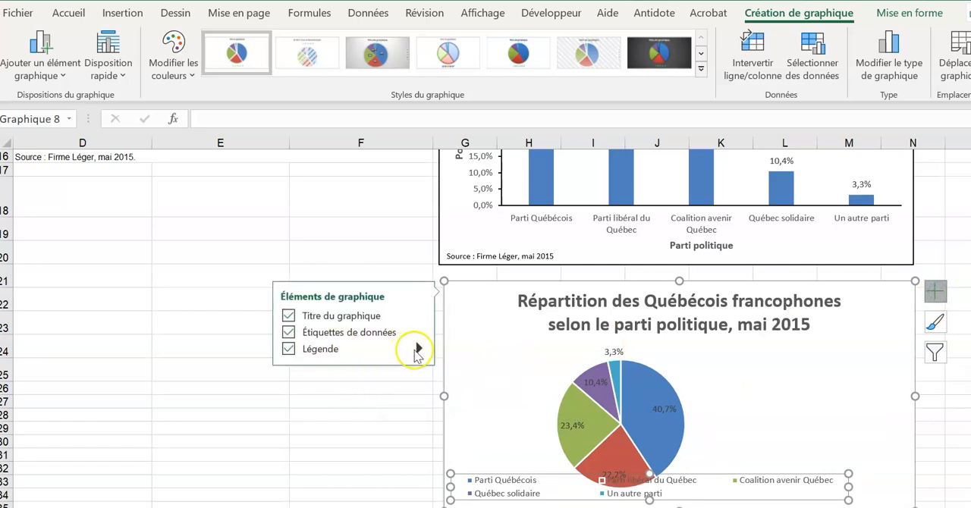
left_click(417, 350)
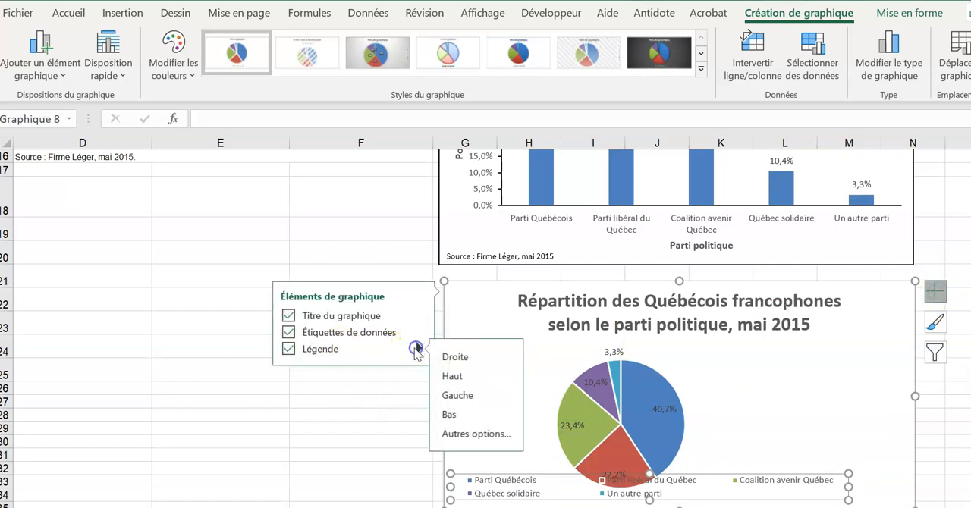
left_click(457, 358)
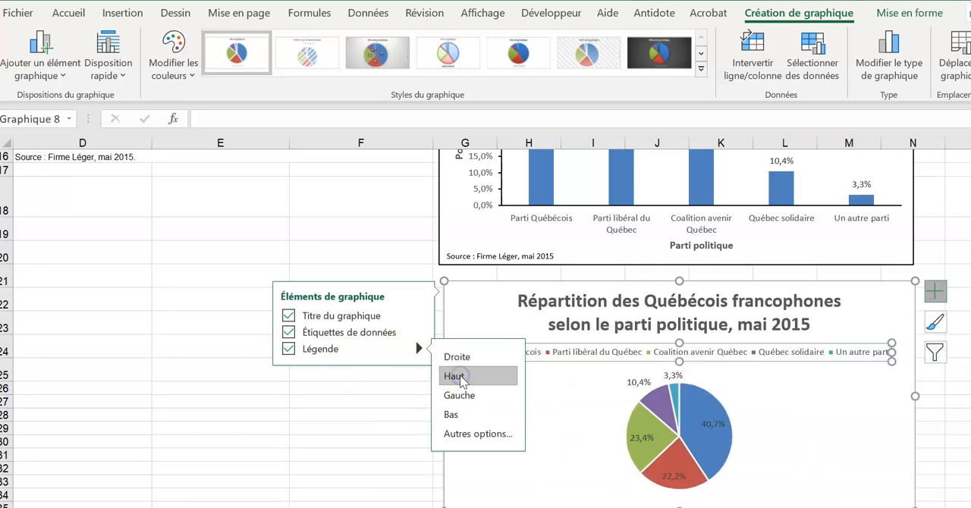
left_click(457, 415)
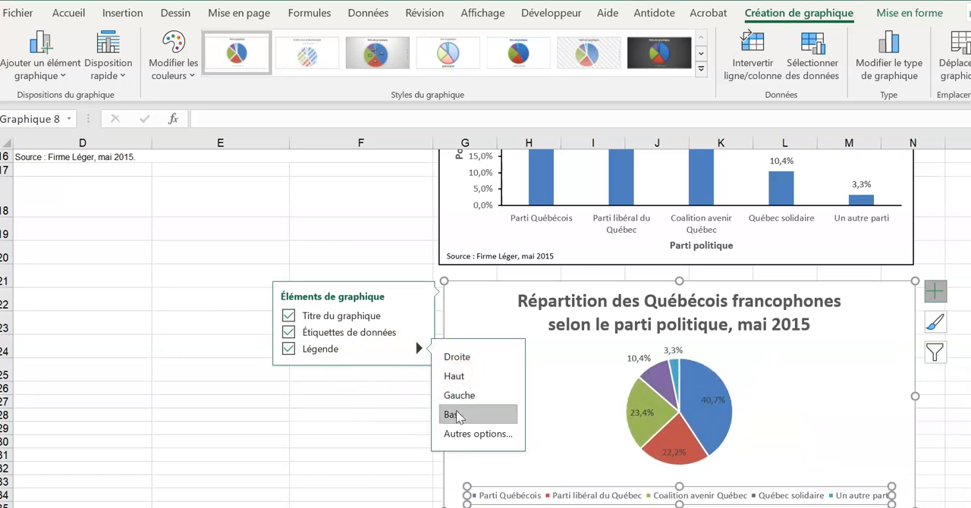
left_click(462, 358)
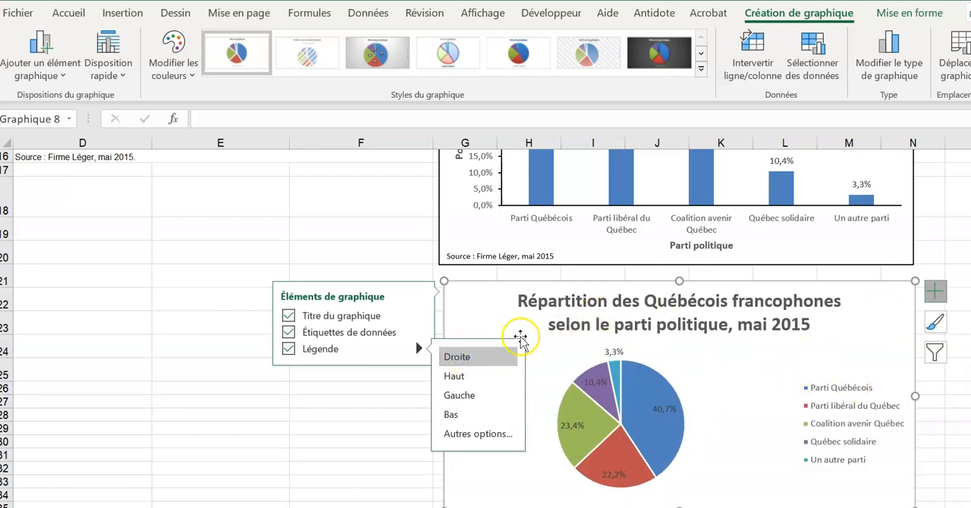
- Move the legend closer to the pie and enlarge its frame to space out the entries
left_click(875, 387)
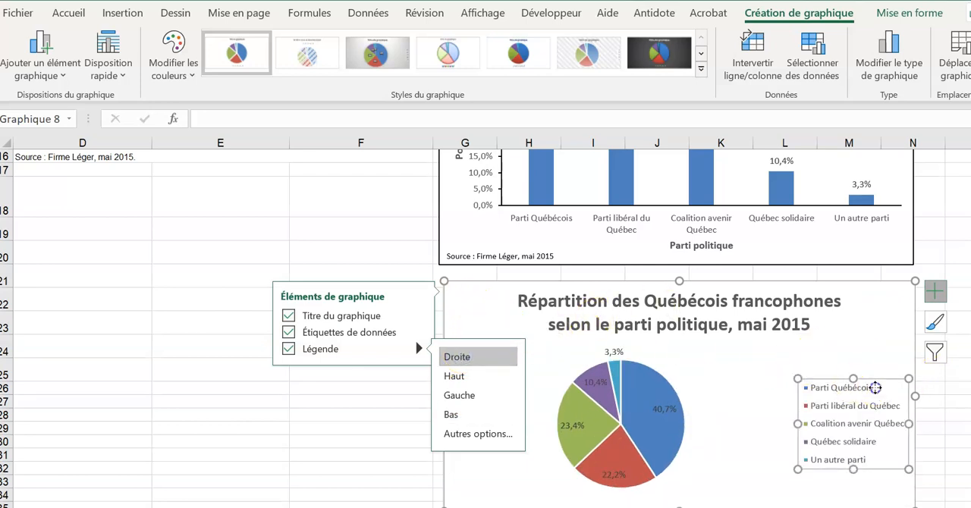
left_click_drag(888, 387, 838, 367)
left_click_drag(859, 453, 893, 474)
left_click(880, 311)
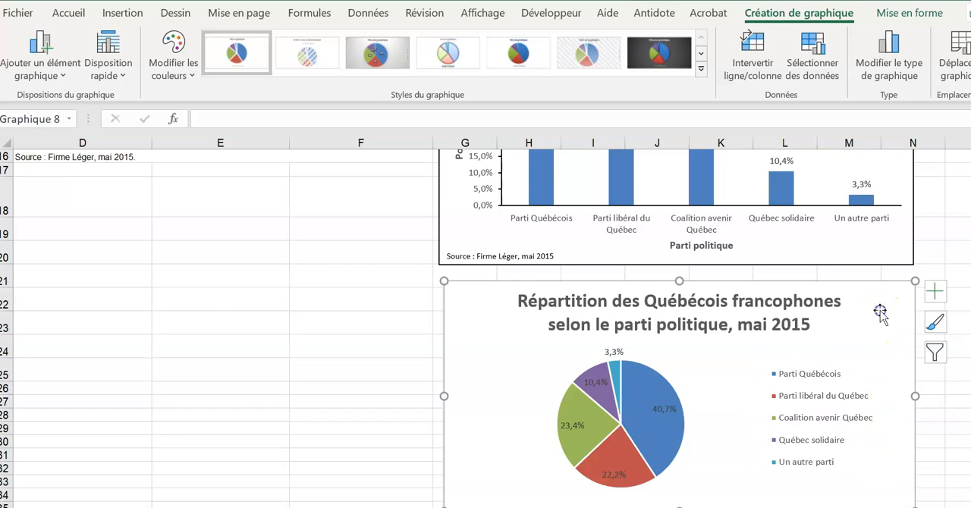
- Copy the source text box from the column chart and paste it into the pie chart
left_click(464, 250)
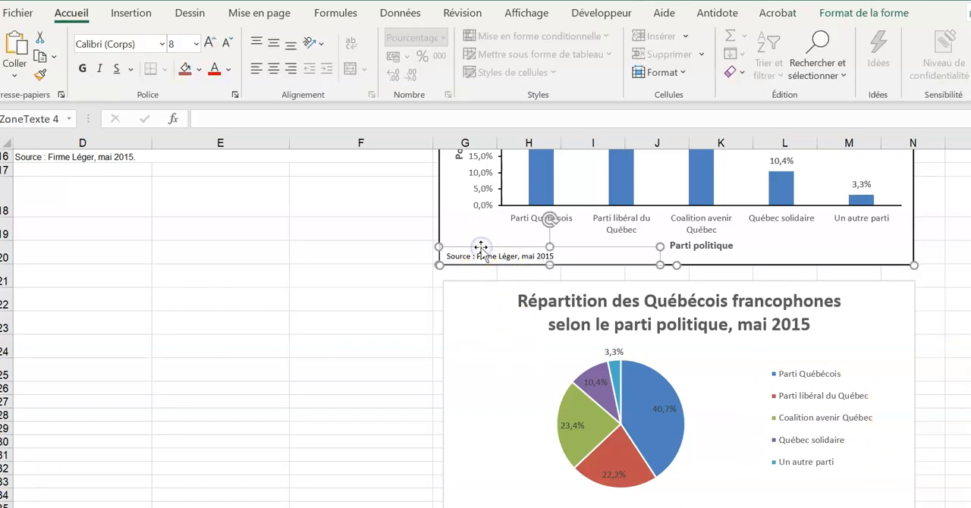
left_click(482, 478)
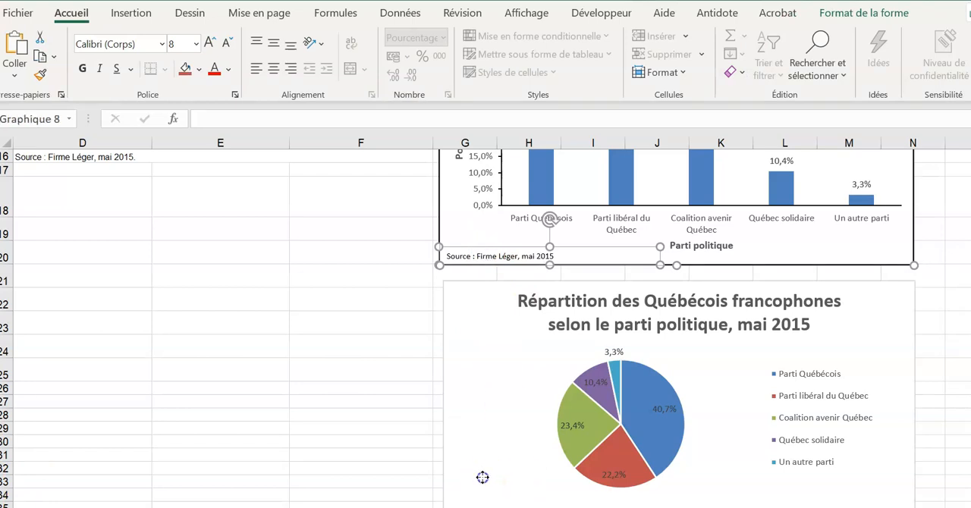
key("ctrl+v")
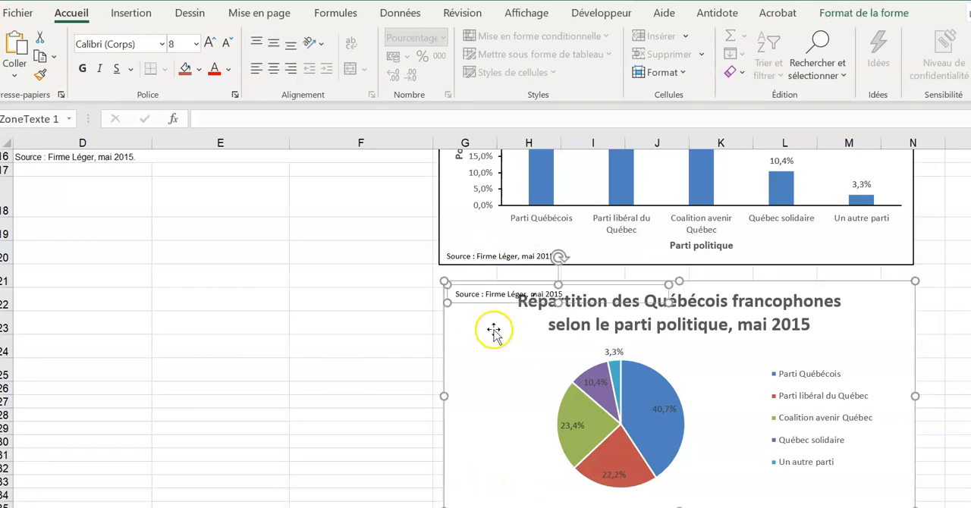
- Place the pasted source text box in the lower right corner of the pie chart
left_click_drag(485, 288, 752, 491)
left_click(473, 285)
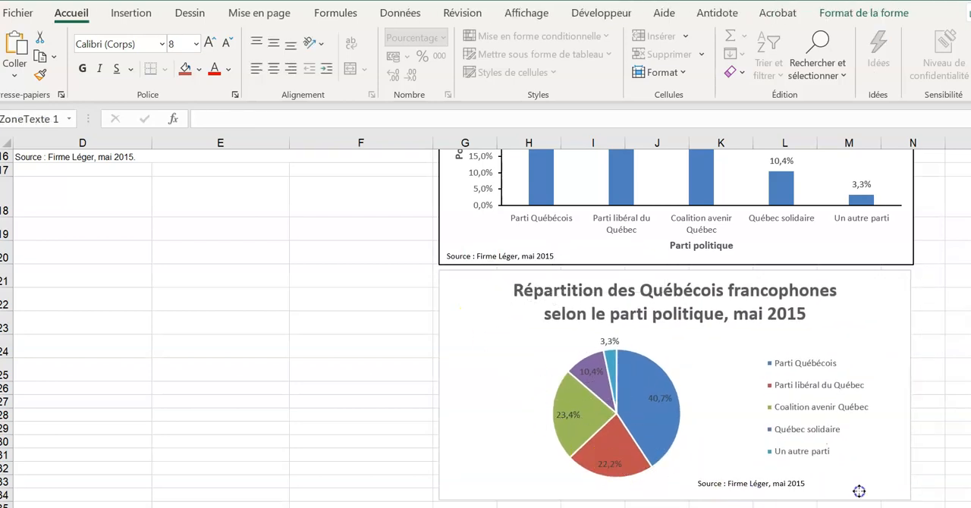
left_click_drag(858, 491, 836, 493)
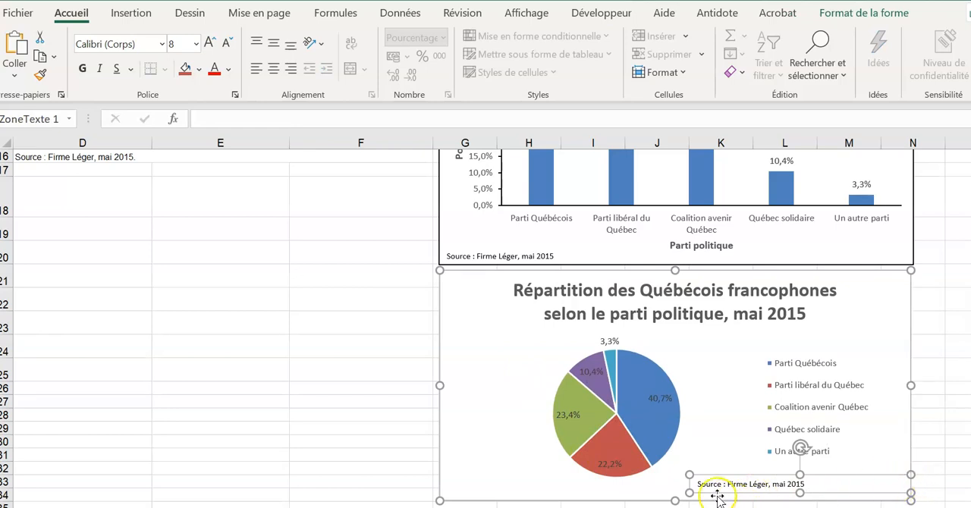
left_click_drag(721, 494, 681, 487)
mouse_move(869, 482)
left_mouse_down()
mouse_move(776, 490)
mouse_move(766, 479)
mouse_move(885, 480)
left_mouse_up()
- Shift the pie chart's legend slightly up and toward the pie, clear of the source text
left_click(834, 354)
left_click_drag(833, 354, 803, 342)
left_click(857, 307)
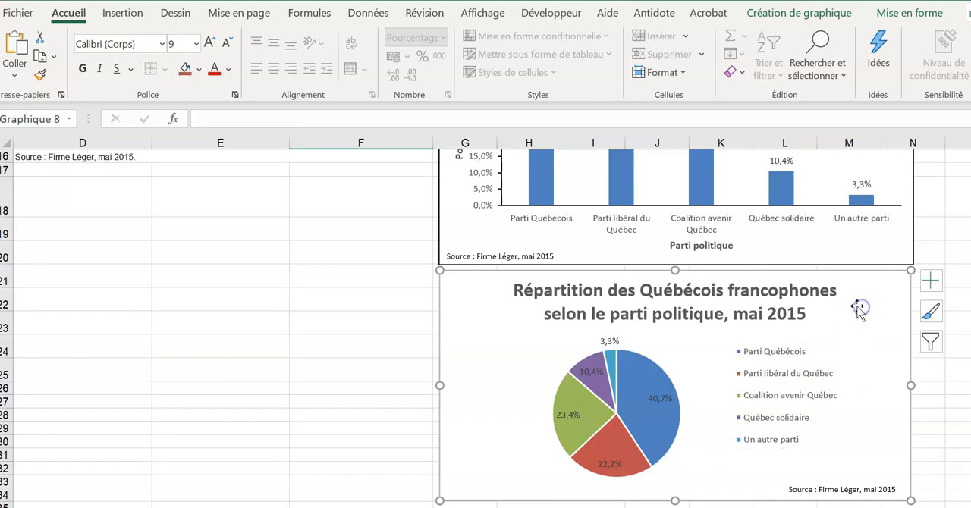
- Browse the pie chart's filter and preset styles, and apply the first style in the gallery
mouse_move(601, 426)
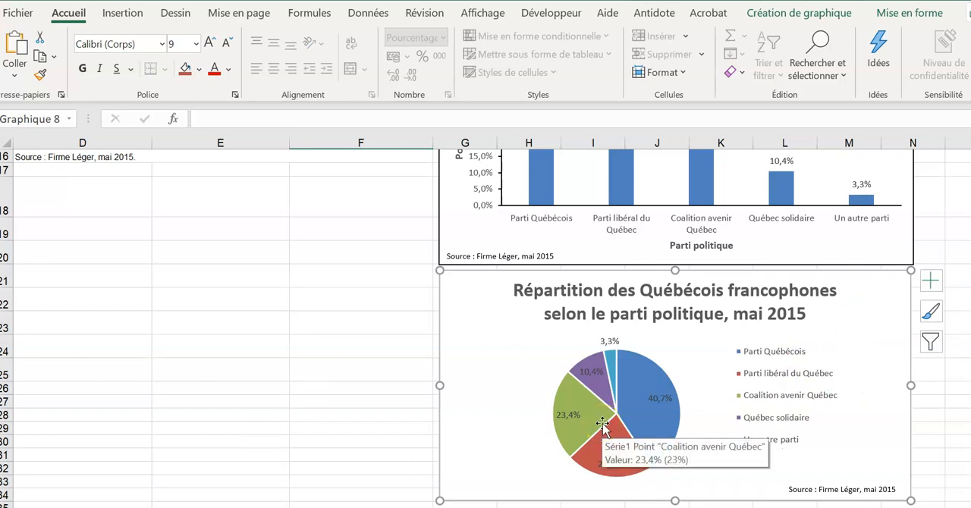
left_click(935, 341)
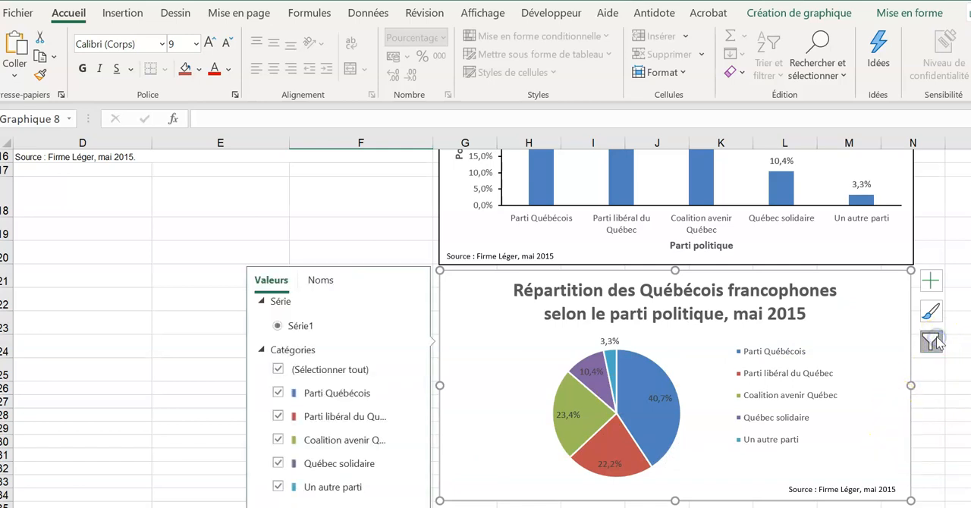
left_click(930, 311)
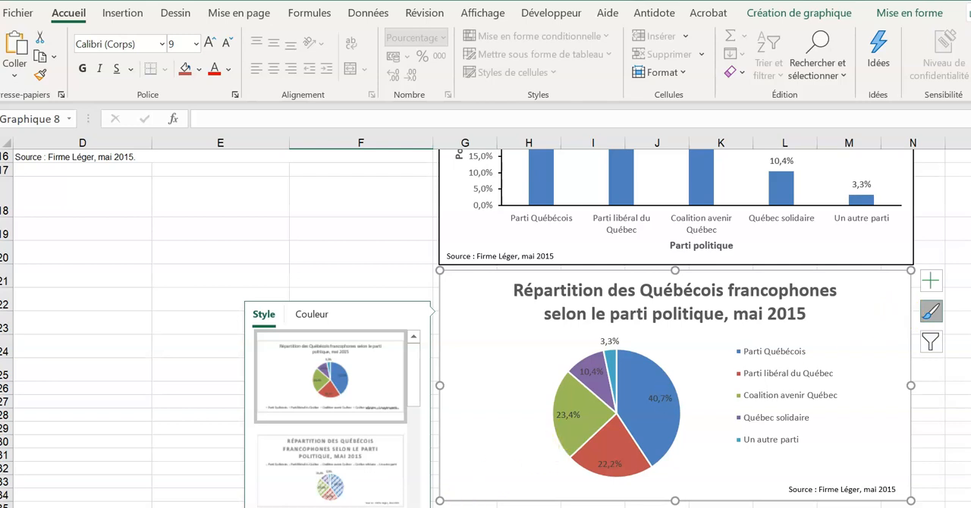
scroll(327, 465, "down", 3)
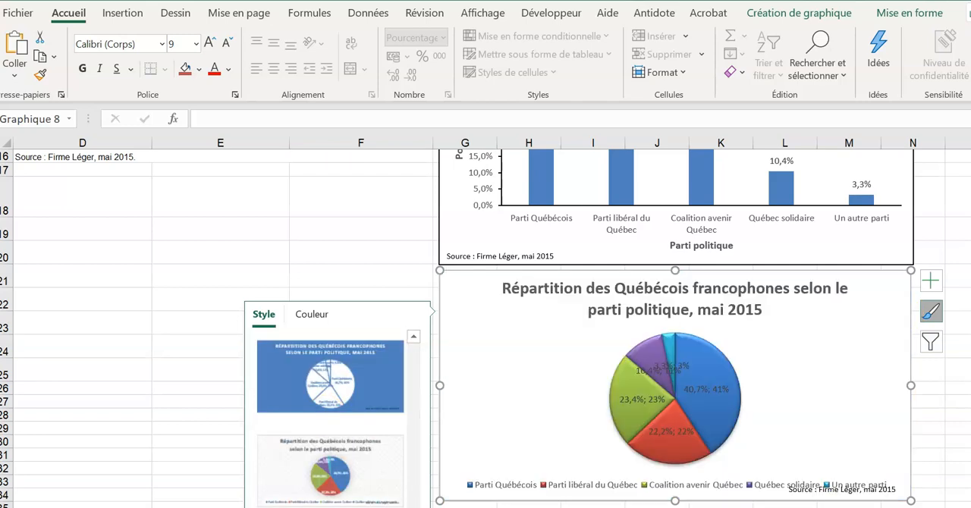
scroll(326, 477, "up", 3)
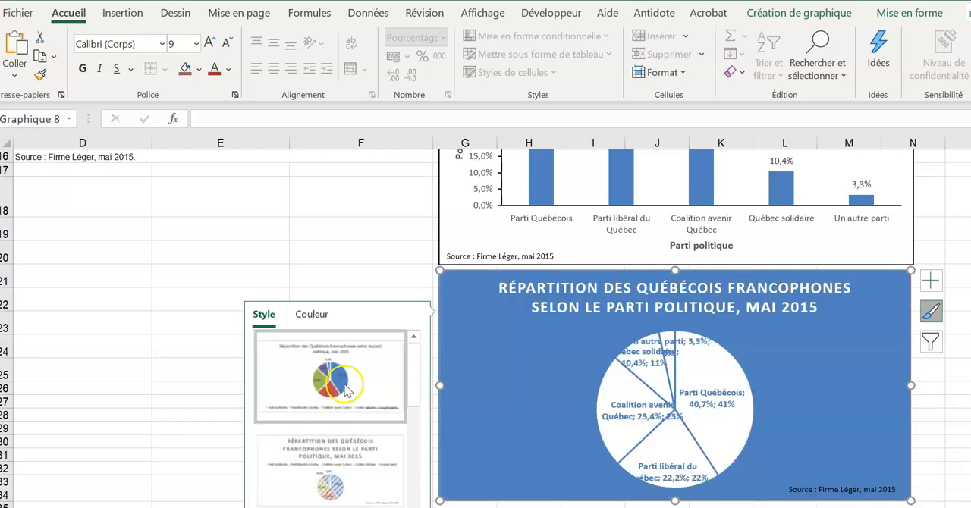
left_click(889, 419)
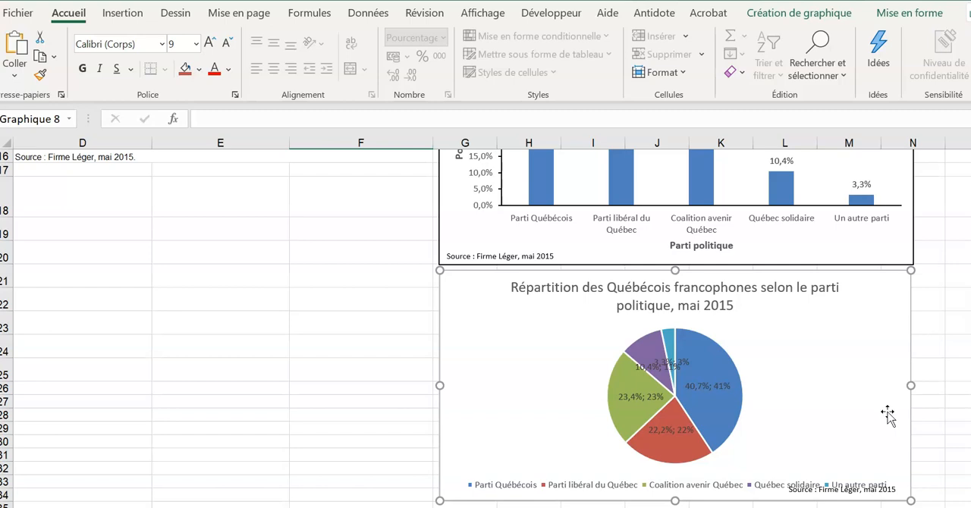
- Give the pie chart's background a gradient fill with its first stop set to standard light blue
double_click(881, 299)
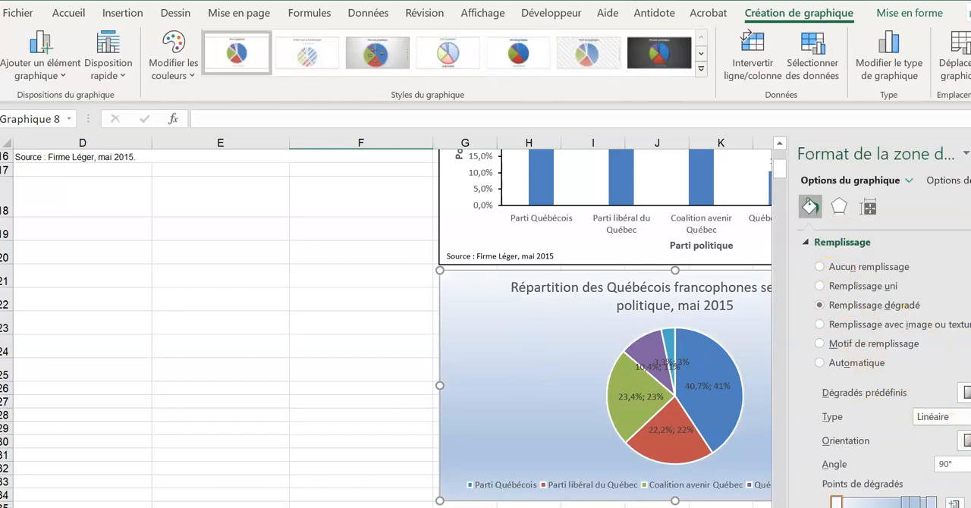
left_click(969, 506)
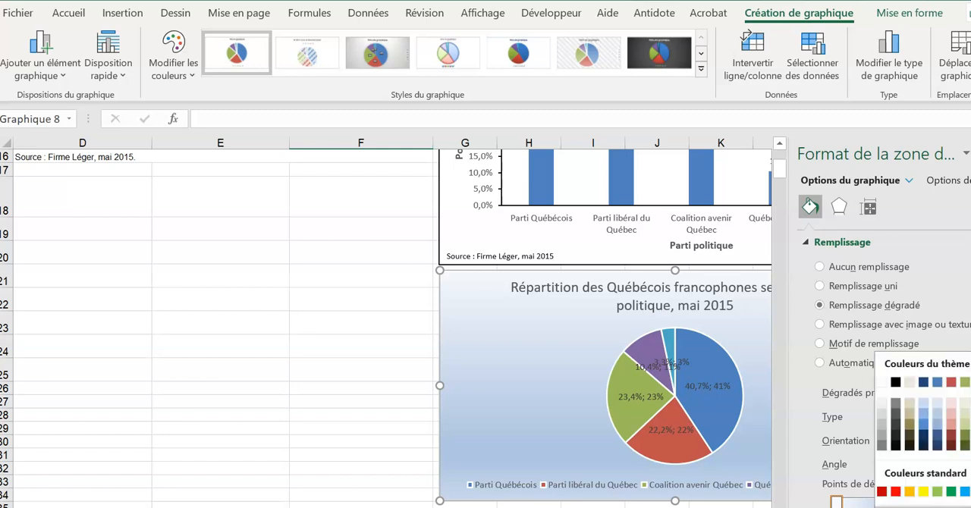
left_click(963, 492)
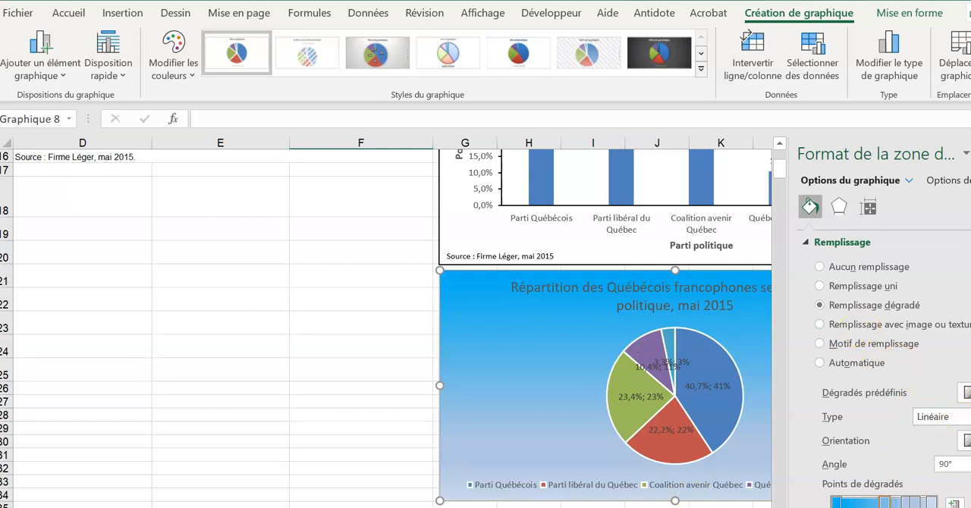
- Fill only the Parti libéral du Québec slice with solid light orange and close the formatting options
left_click(720, 372)
left_click(707, 359)
left_click(687, 433)
left_click(678, 451)
left_click(679, 451)
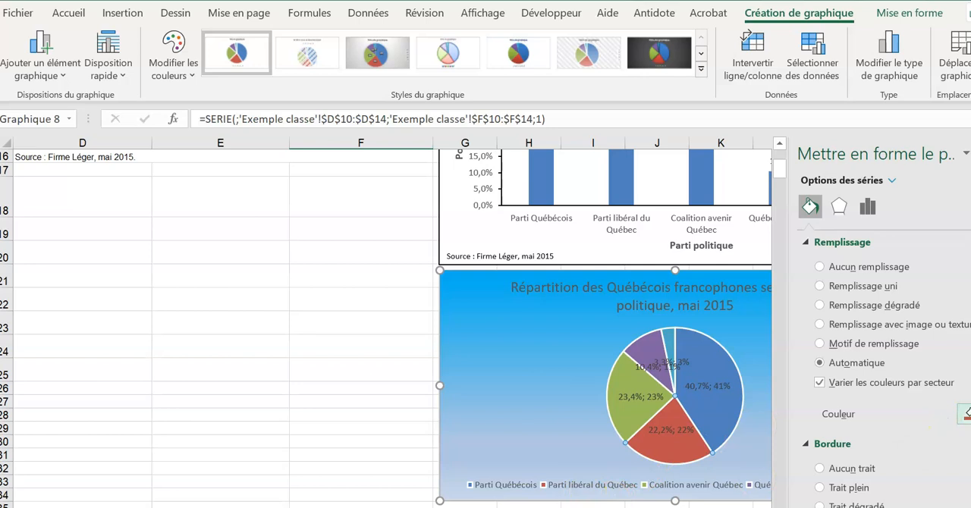
left_click(965, 413)
left_click(970, 495)
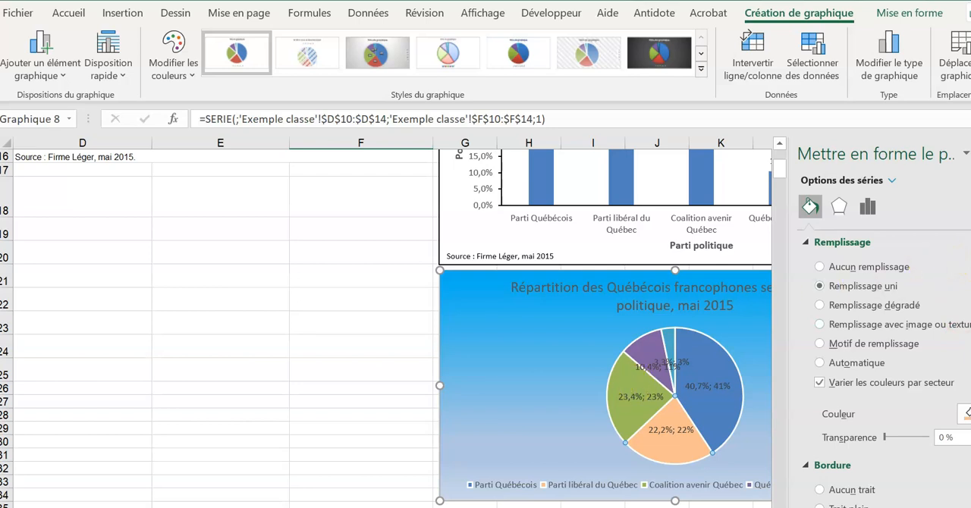
left_click(970, 154)
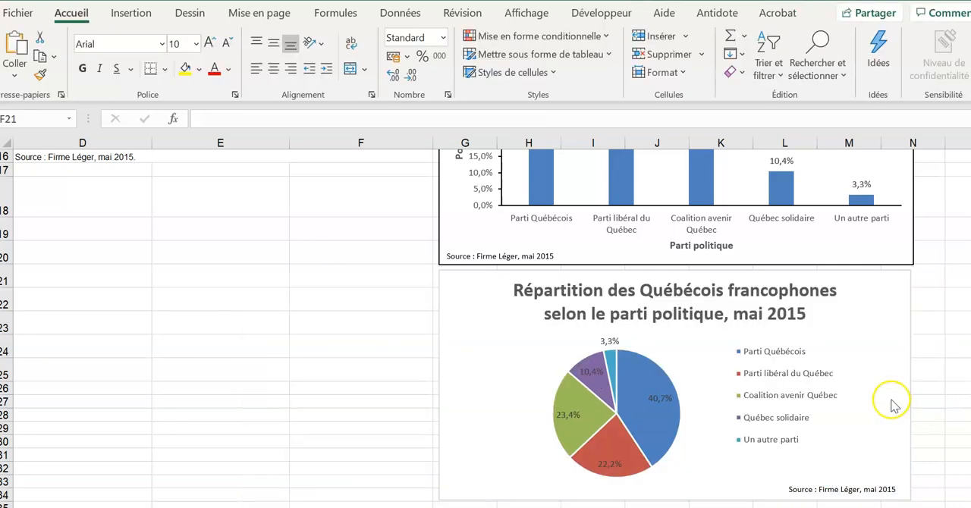
- Review the frequency table, the column chart and the pie chart on the sheet, comparing their titles, labels and source text
scroll(891, 406, "up", 5)
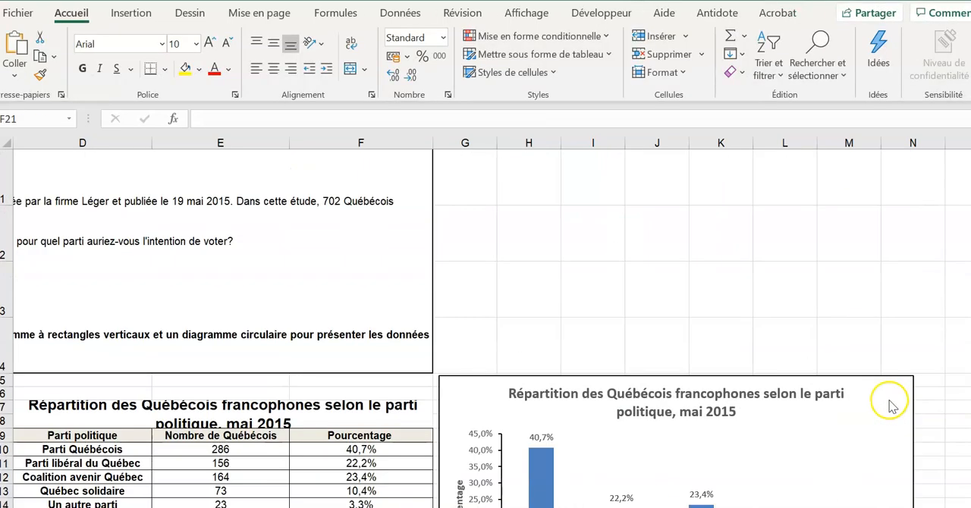
scroll(891, 405, "down", 2)
scroll(890, 405, "up", 2)
scroll(891, 406, "down", 2)
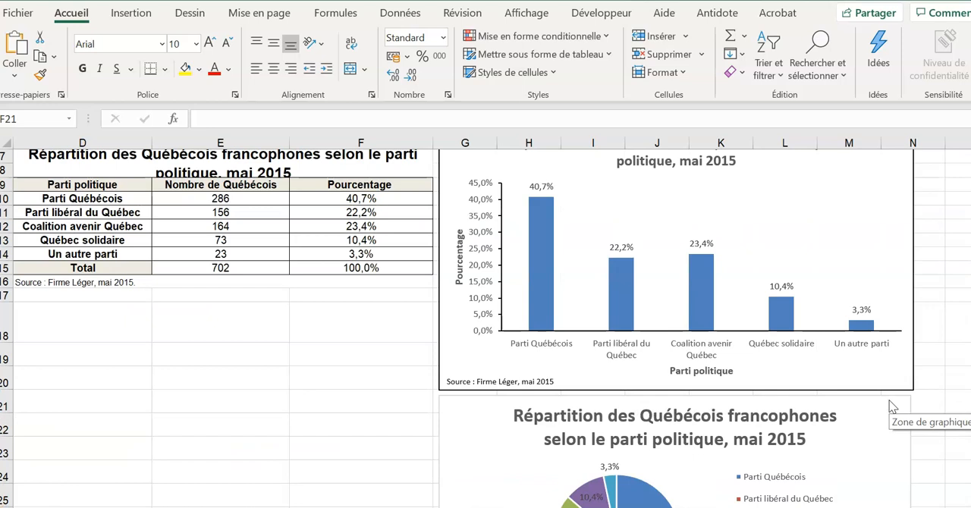
scroll(891, 406, "up", 2)
scroll(891, 406, "down", 3)
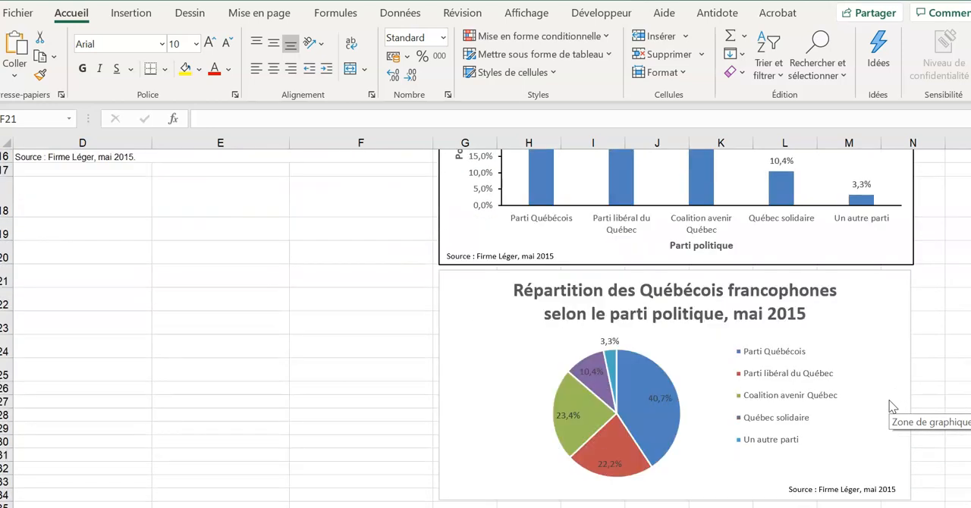
scroll(891, 406, "down", 2)
scroll(891, 406, "up", 1)
scroll(891, 405, "up", 1)
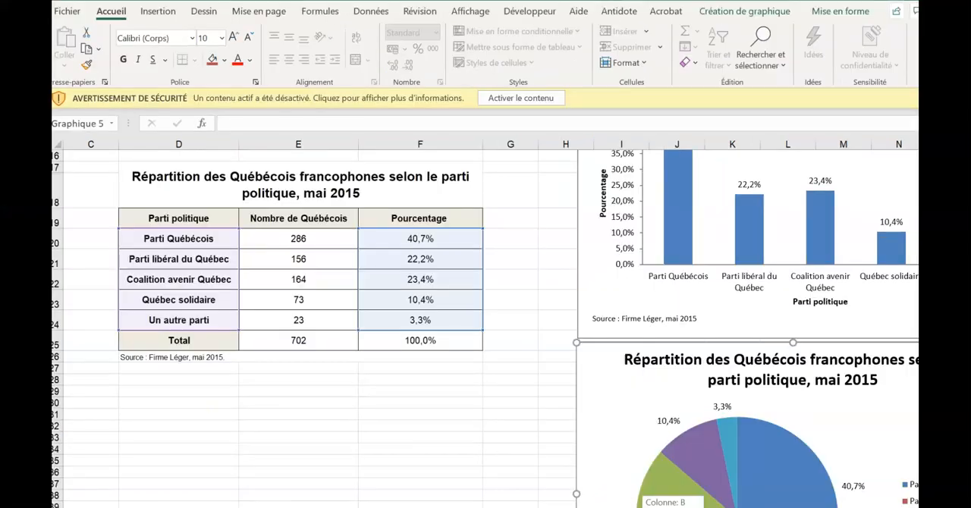
- Switch to the course notes PDF and read Exemple 2.17 on the 1 to 10 satisfaction scale
left_click_drag(672, 507, 653, 507)
left_click(849, 1)
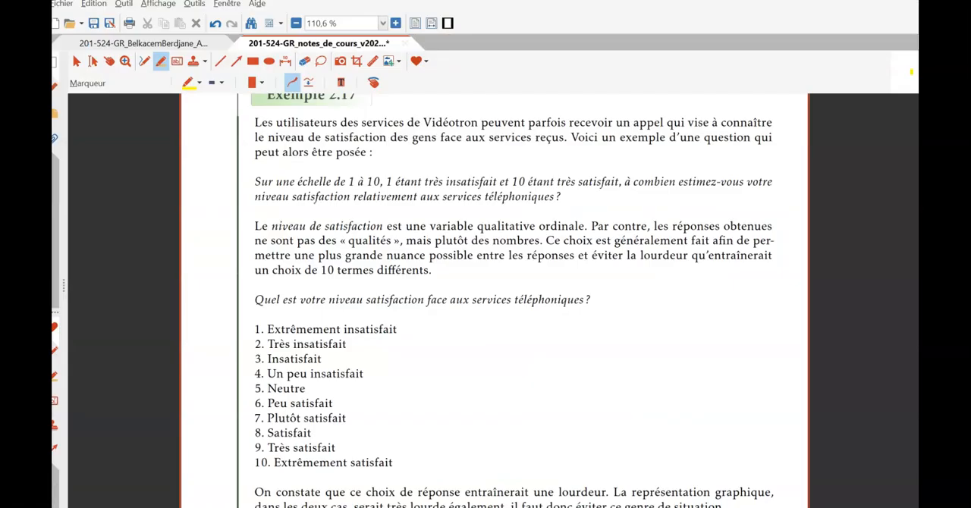
scroll(332, 403, "down", 1)
scroll(331, 404, "up", 1)
scroll(342, 375, "up", 1)
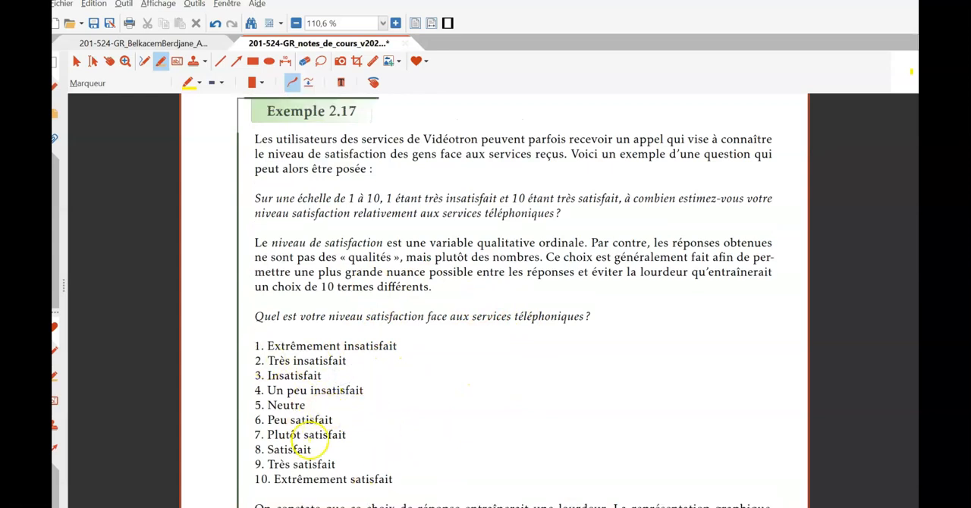
mouse_move(268, 507)
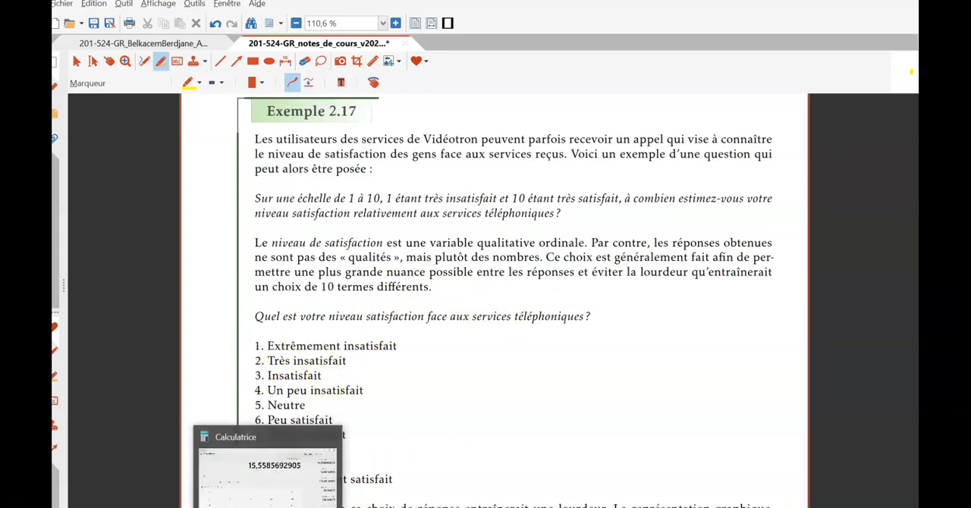
- Highlight the response numbers 1 to 10 of the satisfaction list in yellow with the marker
mouse_move(257, 347)
left_mouse_down()
mouse_move(259, 378)
mouse_move(260, 363)
left_mouse_up()
left_click_drag(261, 480, 263, 475)
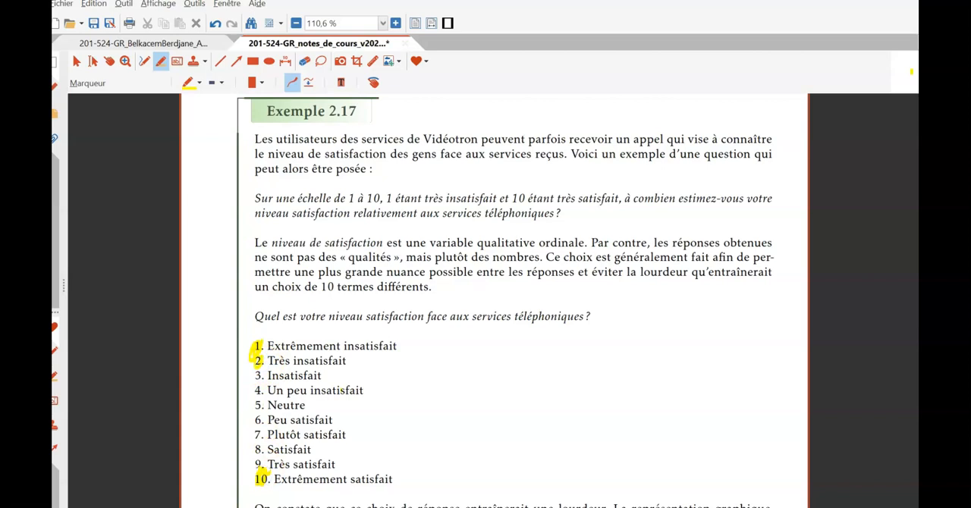
scroll(606, 212, "down", 1)
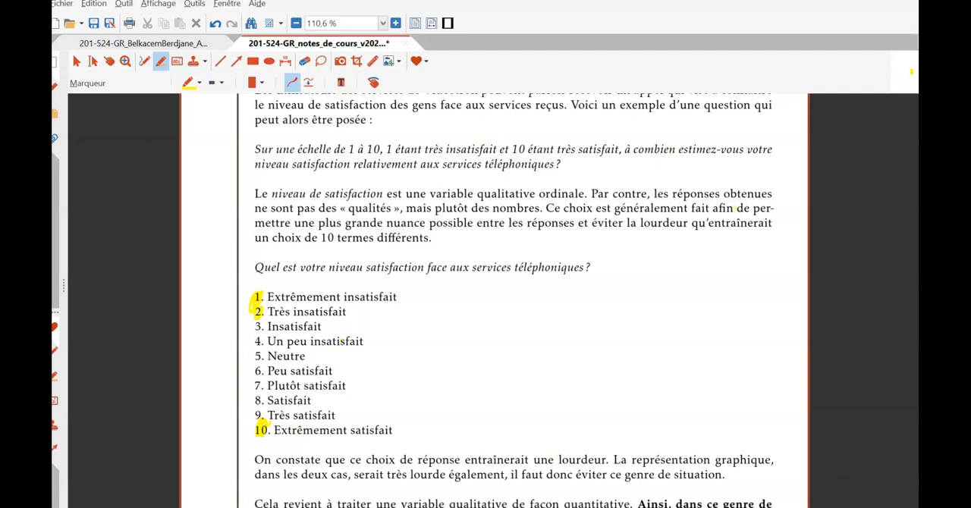
left_click_drag(254, 305, 258, 431)
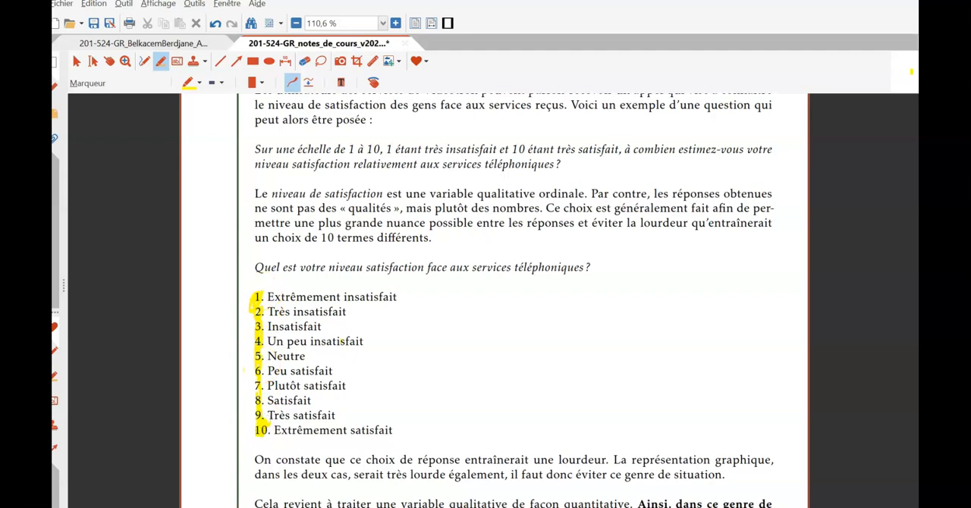
- Read the end of Exemple 2.17 and switch to the Variables qualitatives exercises workbook in Excel
scroll(894, 202, "down", 3)
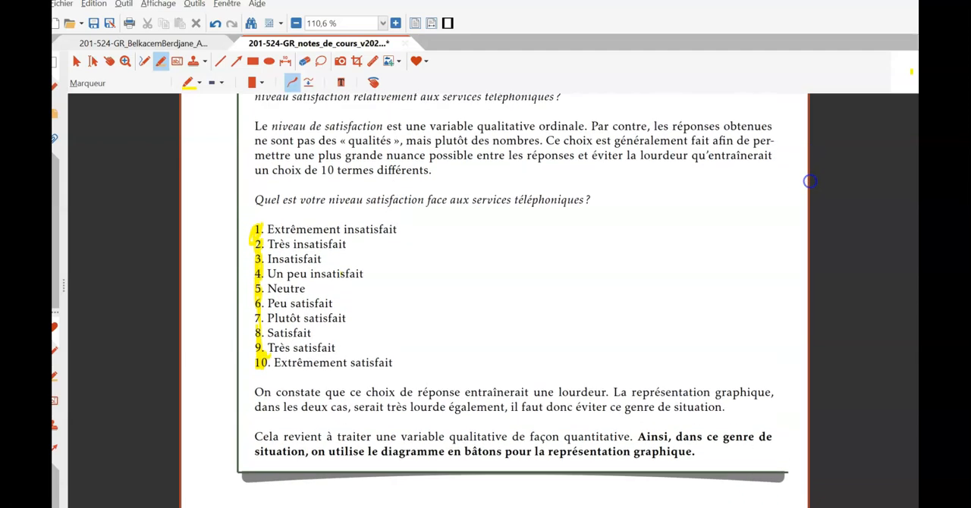
mouse_move(442, 506)
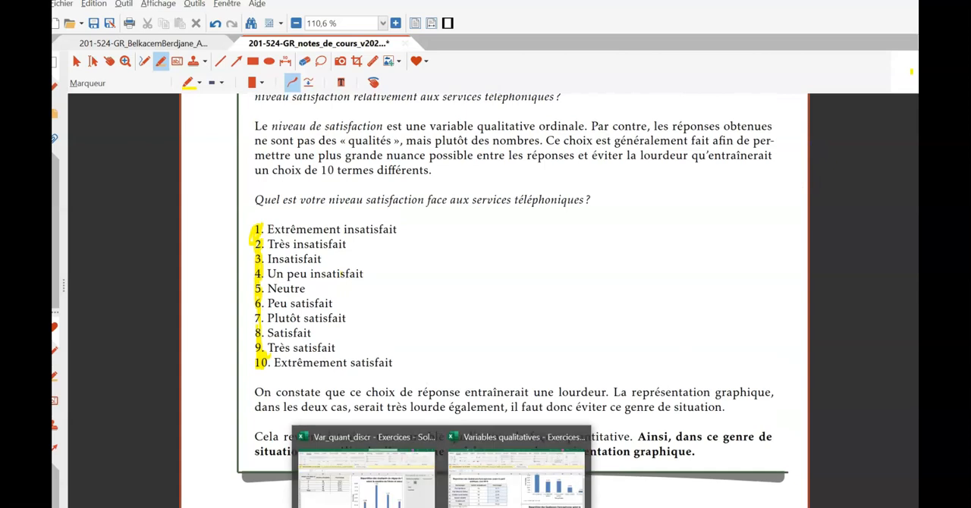
left_click(516, 474)
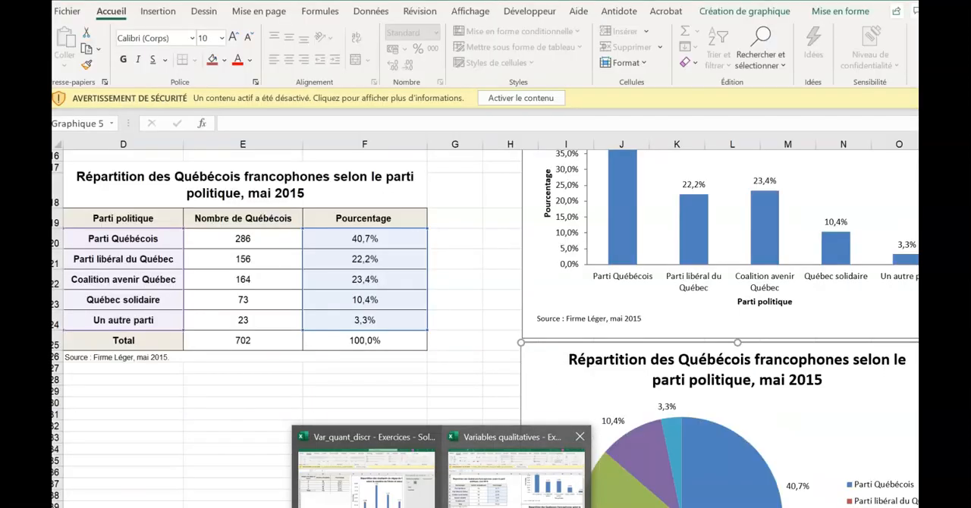